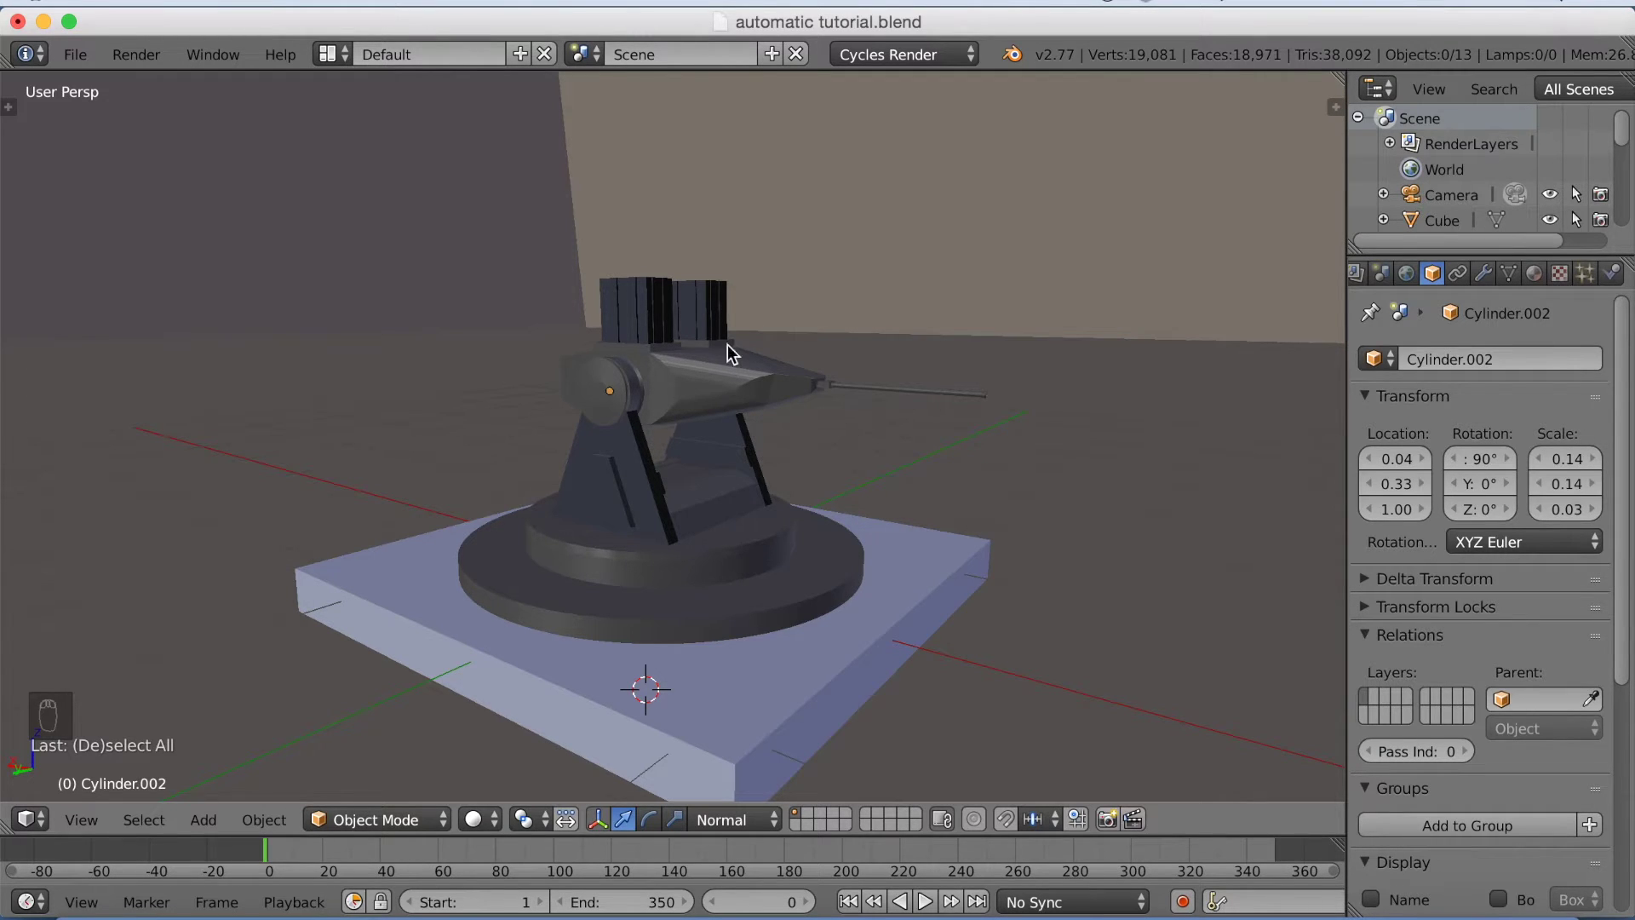
Try moving the ammo boxes and the turret body, cancelling both moves.
right_click(715, 318)
scroll(800, 365, up, 1)
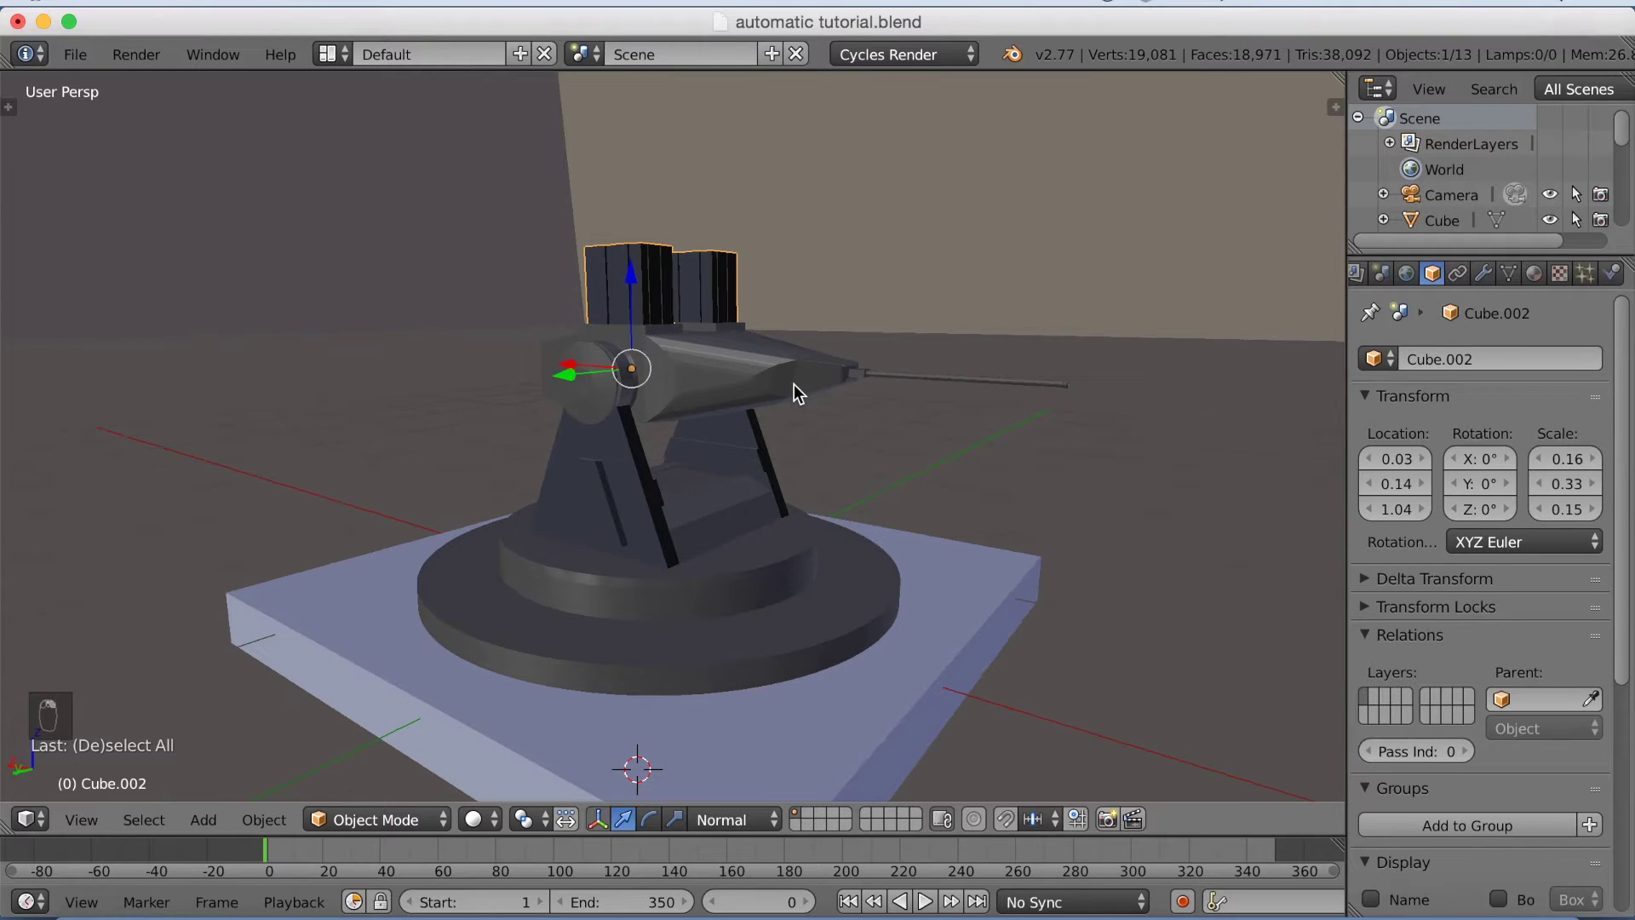
key(g)
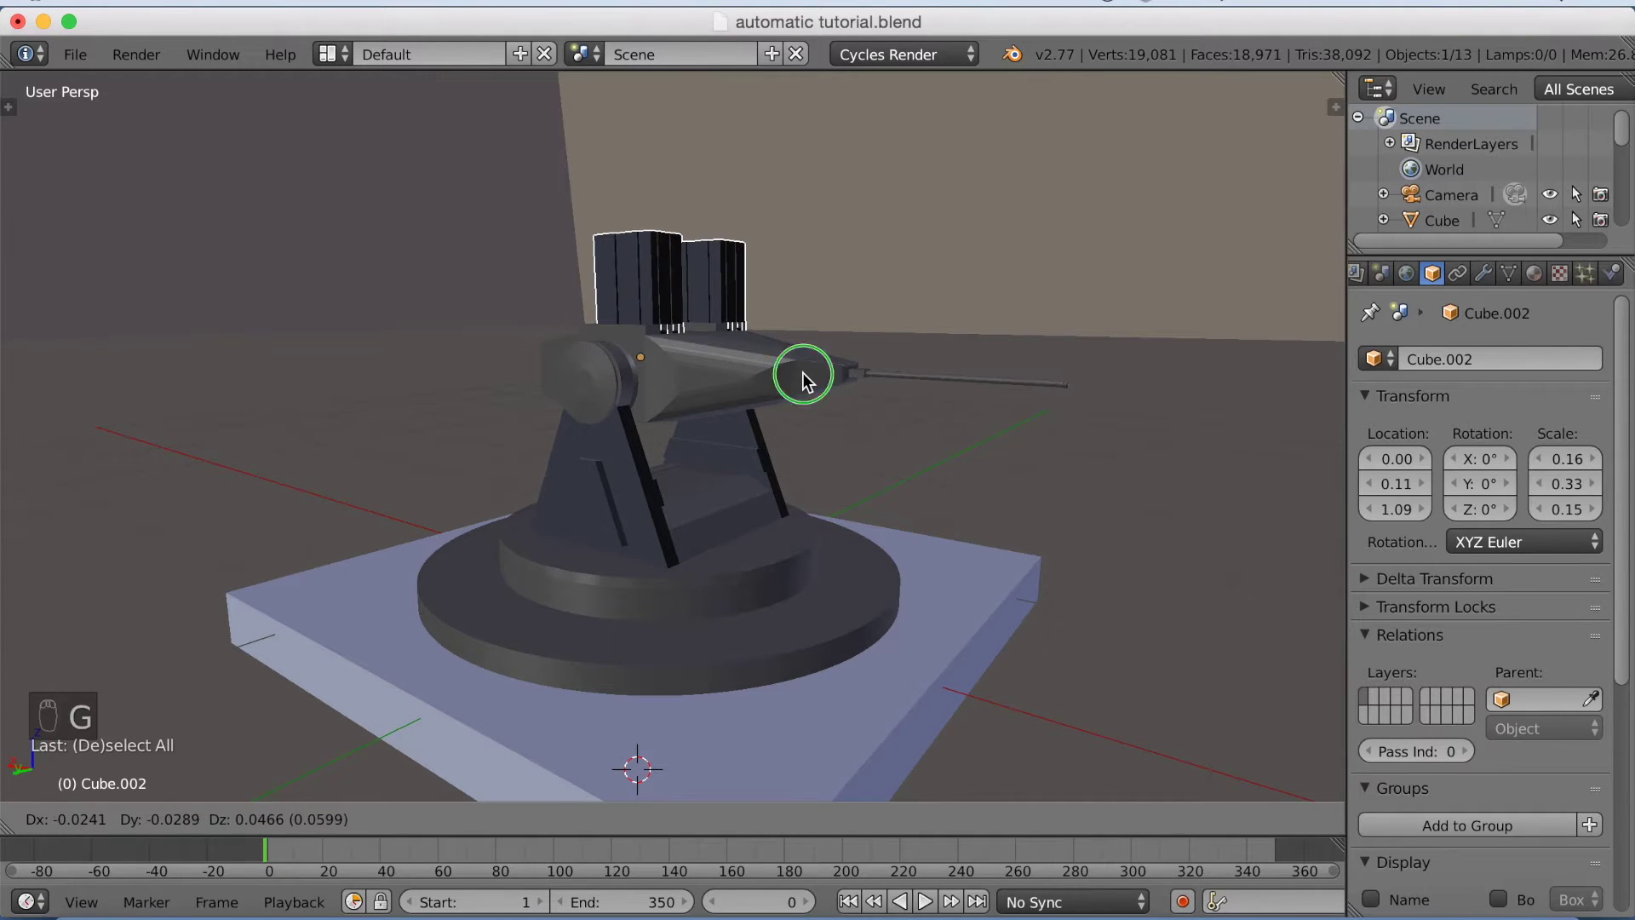
right_click(802, 371)
middle_drag(804, 380, 763, 382)
right_click(763, 382)
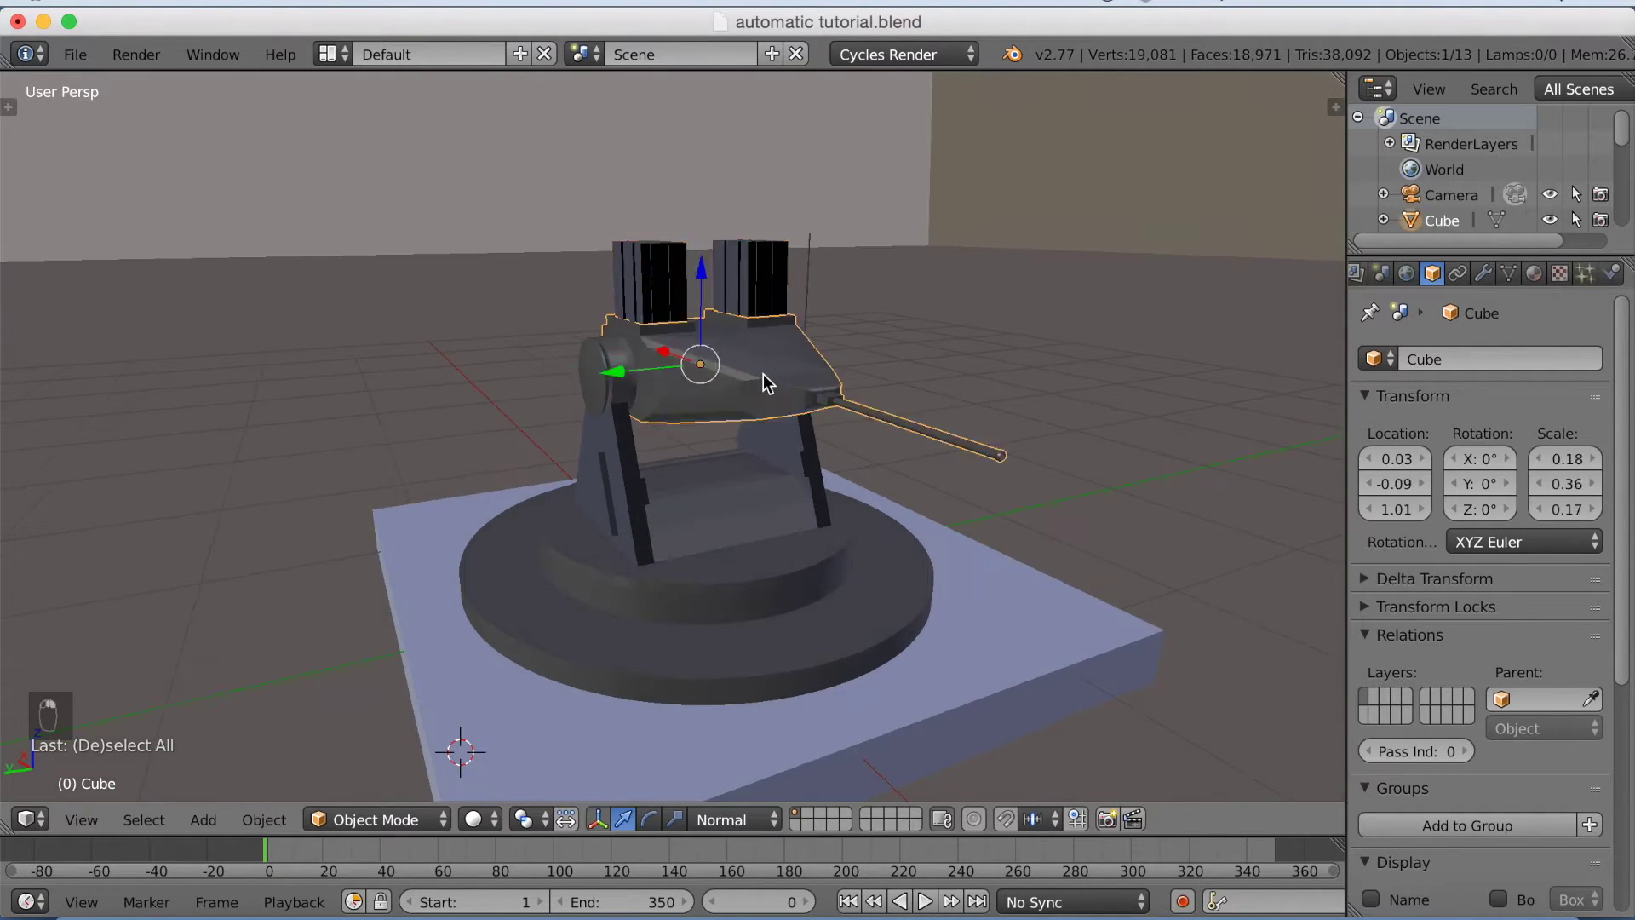
key(g)
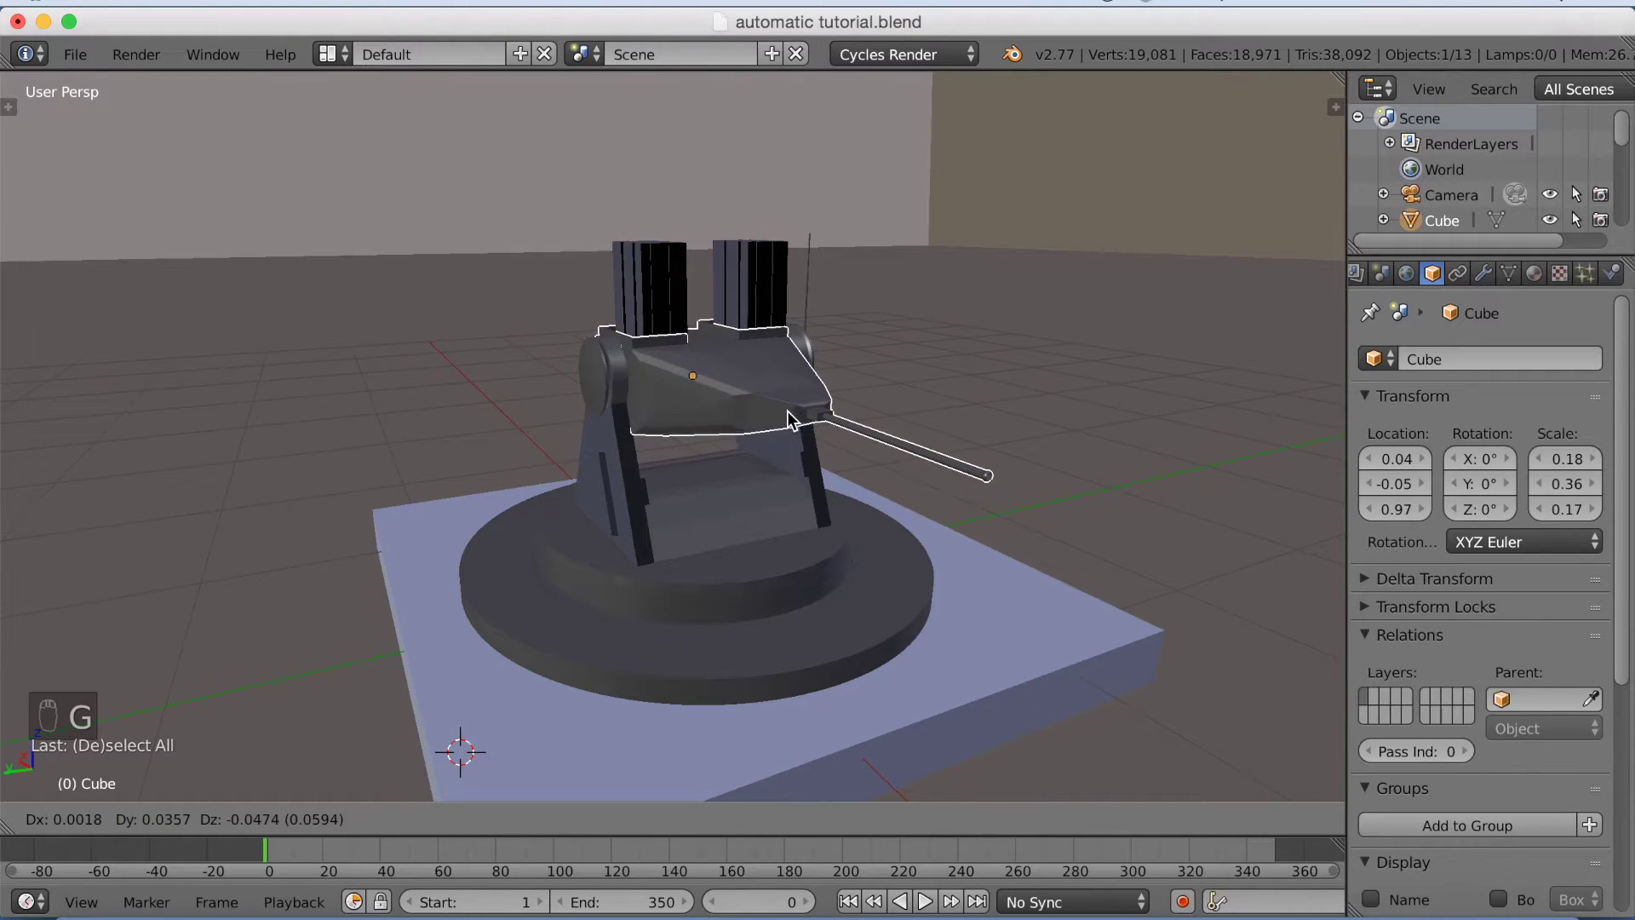
right_click(805, 413)
middle_drag(872, 405, 810, 423)
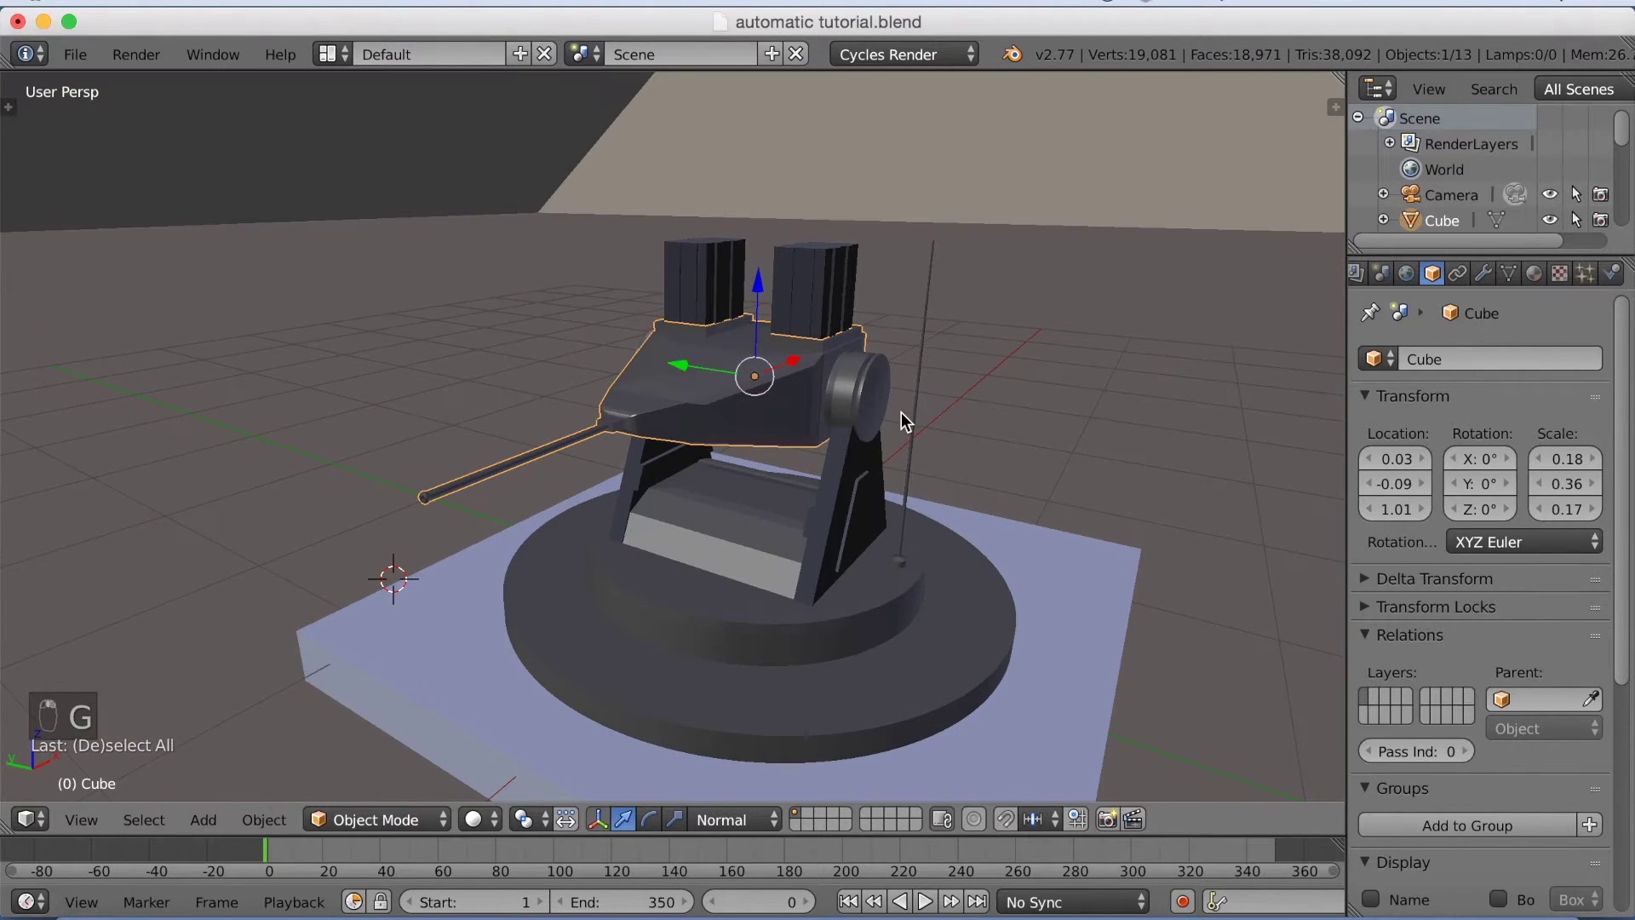
Shift the antenna slightly closer to the turret.
right_click(917, 394)
key(g)
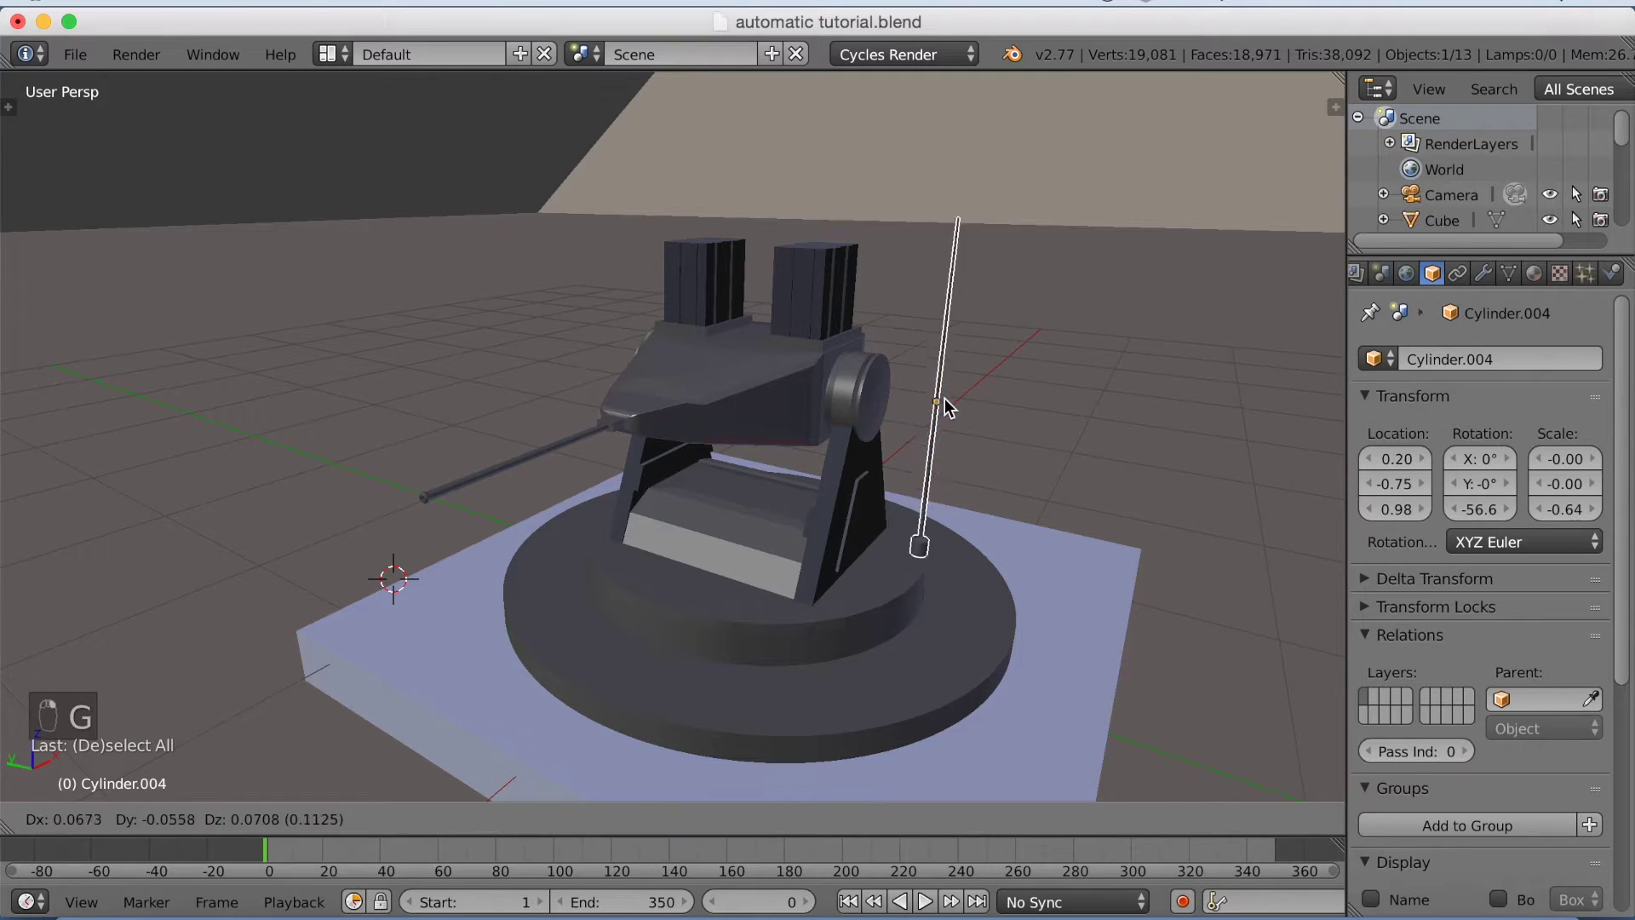
click(921, 417)
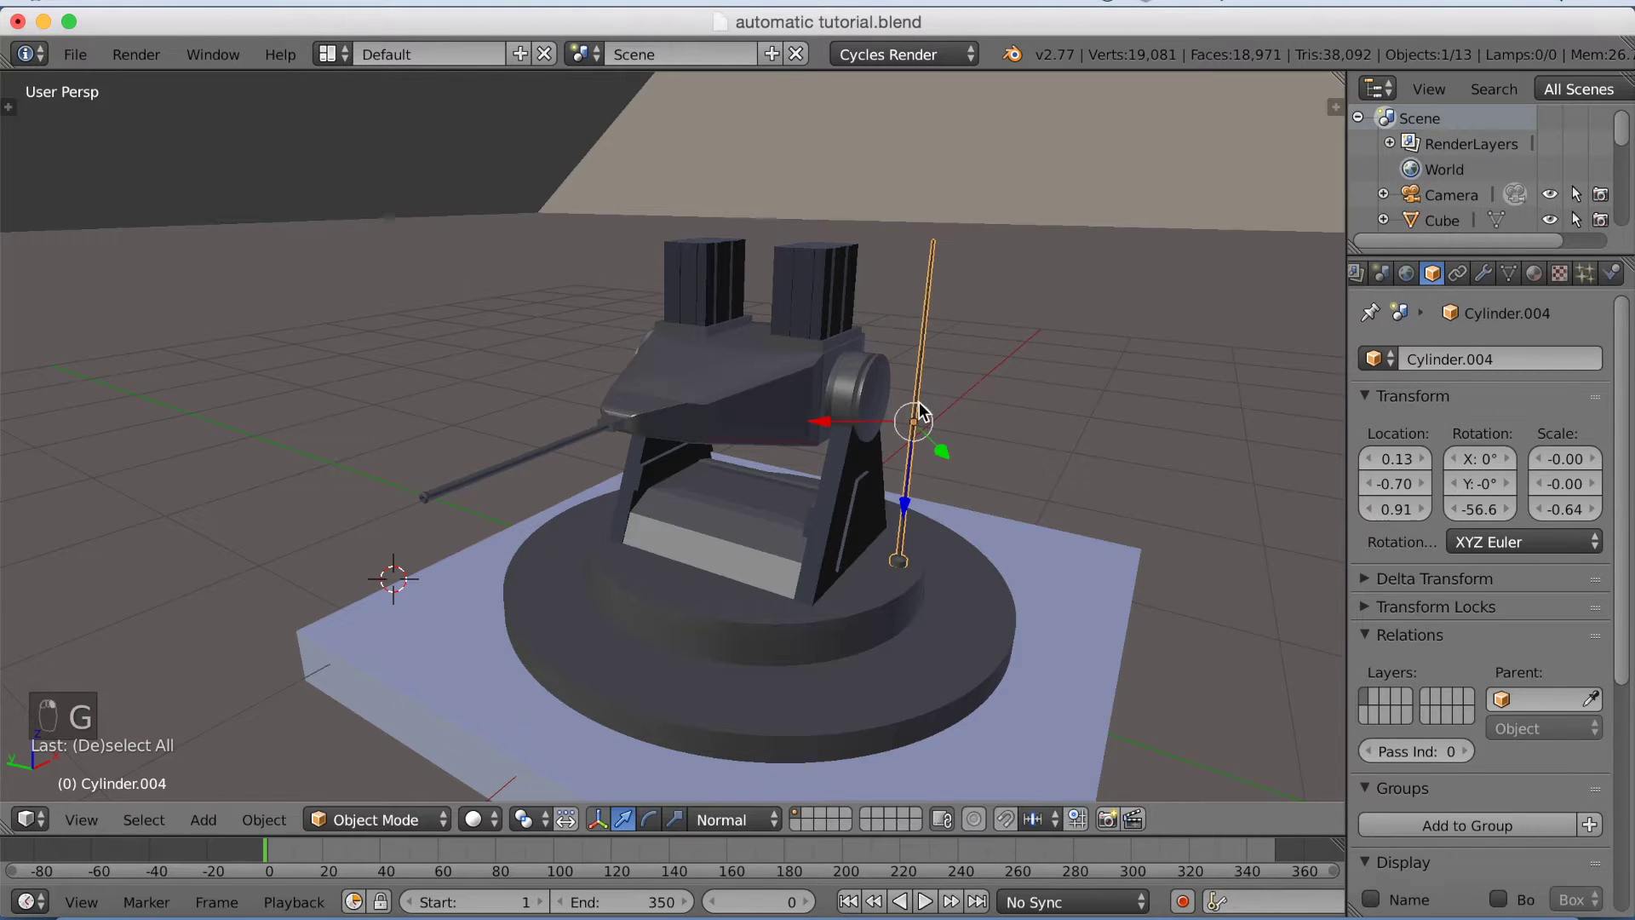
Select the round pivot cap Cylinder.002 and zoom in on it.
right_click(864, 401)
middle_drag(887, 420, 819, 423)
scroll(724, 407, up, 5)
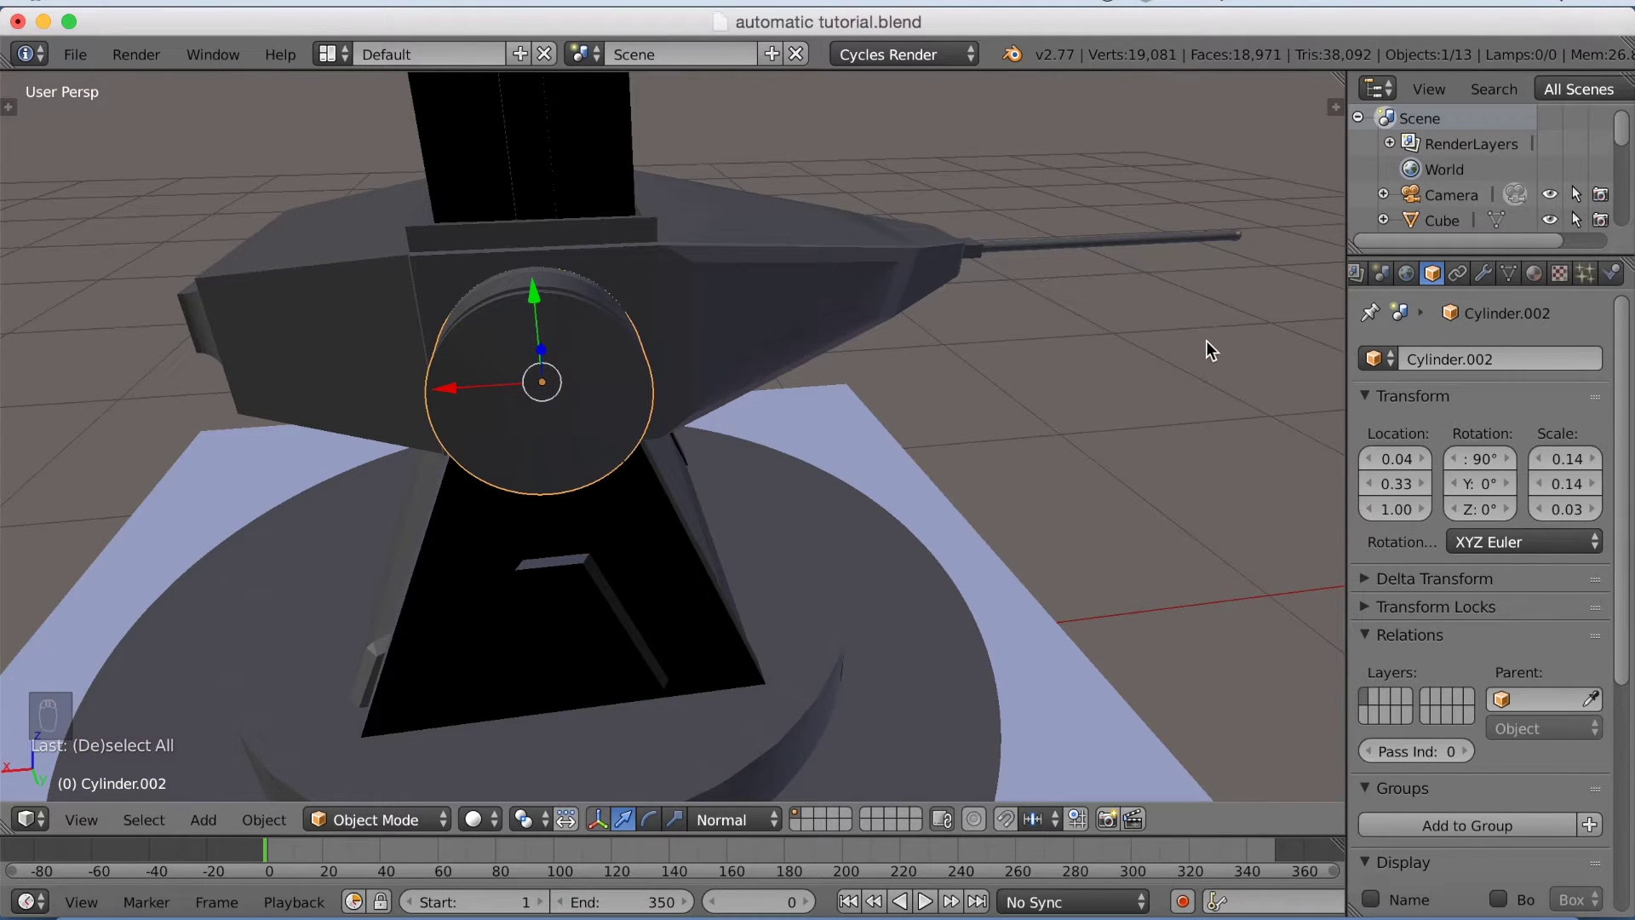
Show the transform sidebar and reset the pivot cap's Y rotation to 0°.
key(n)
mouse_move(1192, 278)
mouse_down()
mouse_move(1107, 277)
mouse_move(1177, 269)
mouse_up()
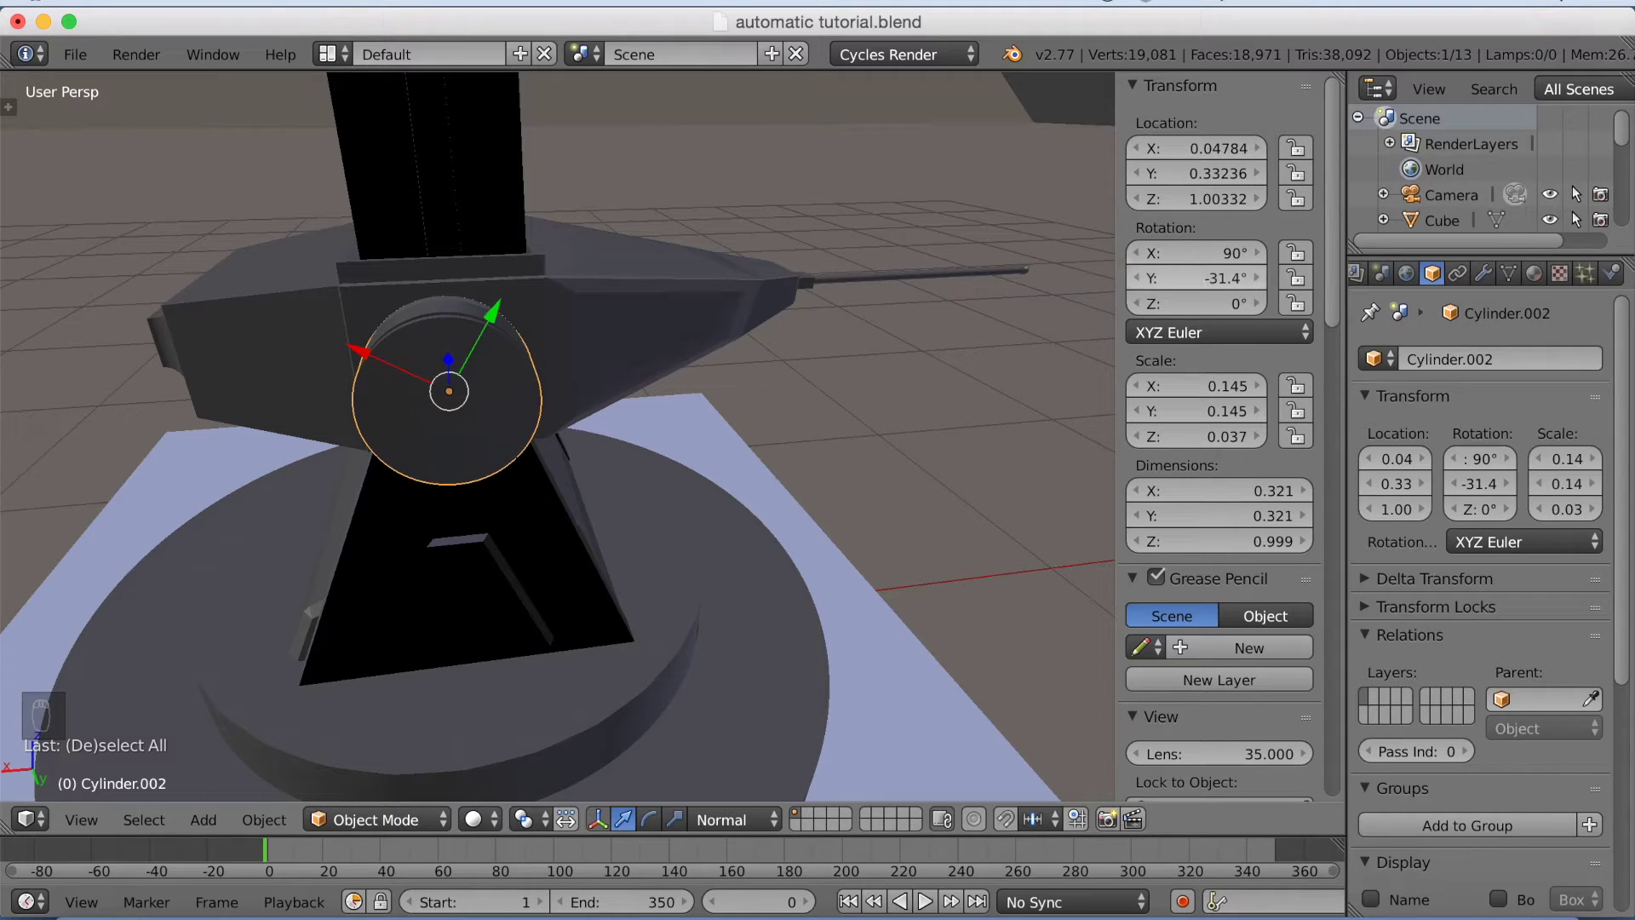
click(1198, 280)
text(0)
key(Return)
Select base ring Cylinder.005 and turn its Z rotation to -3.8°.
middle_drag(728, 405, 628, 421)
right_click(666, 514)
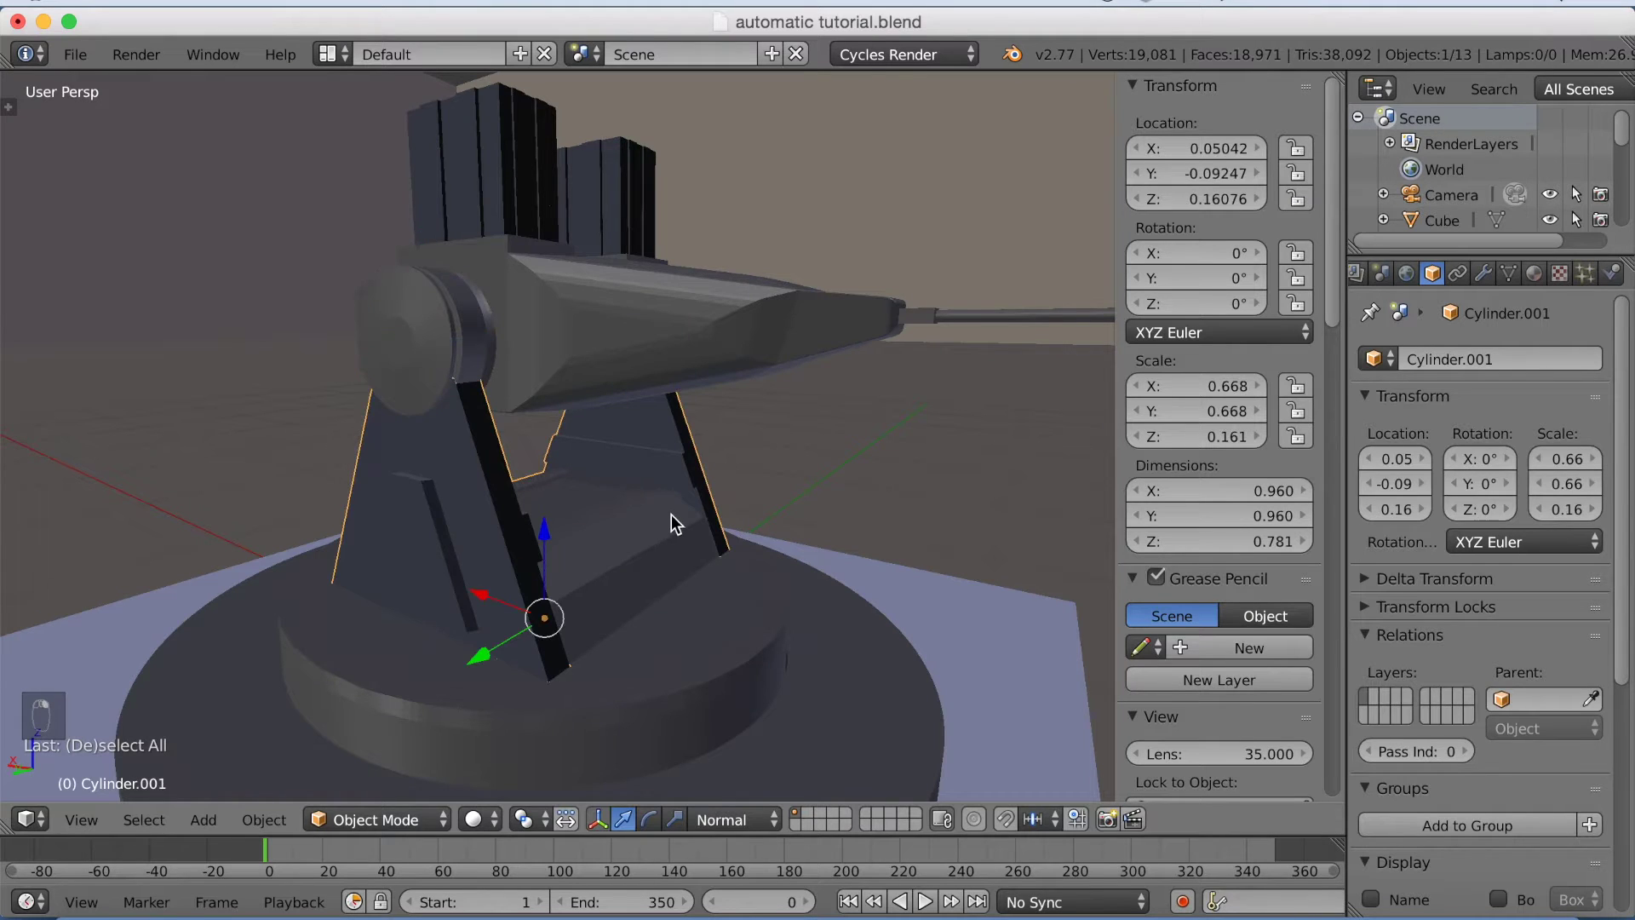
key(g)
right_click(677, 544)
middle_drag(673, 540, 693, 598)
scroll(712, 531, down, 1)
right_click(705, 616)
scroll(702, 613, up, 1)
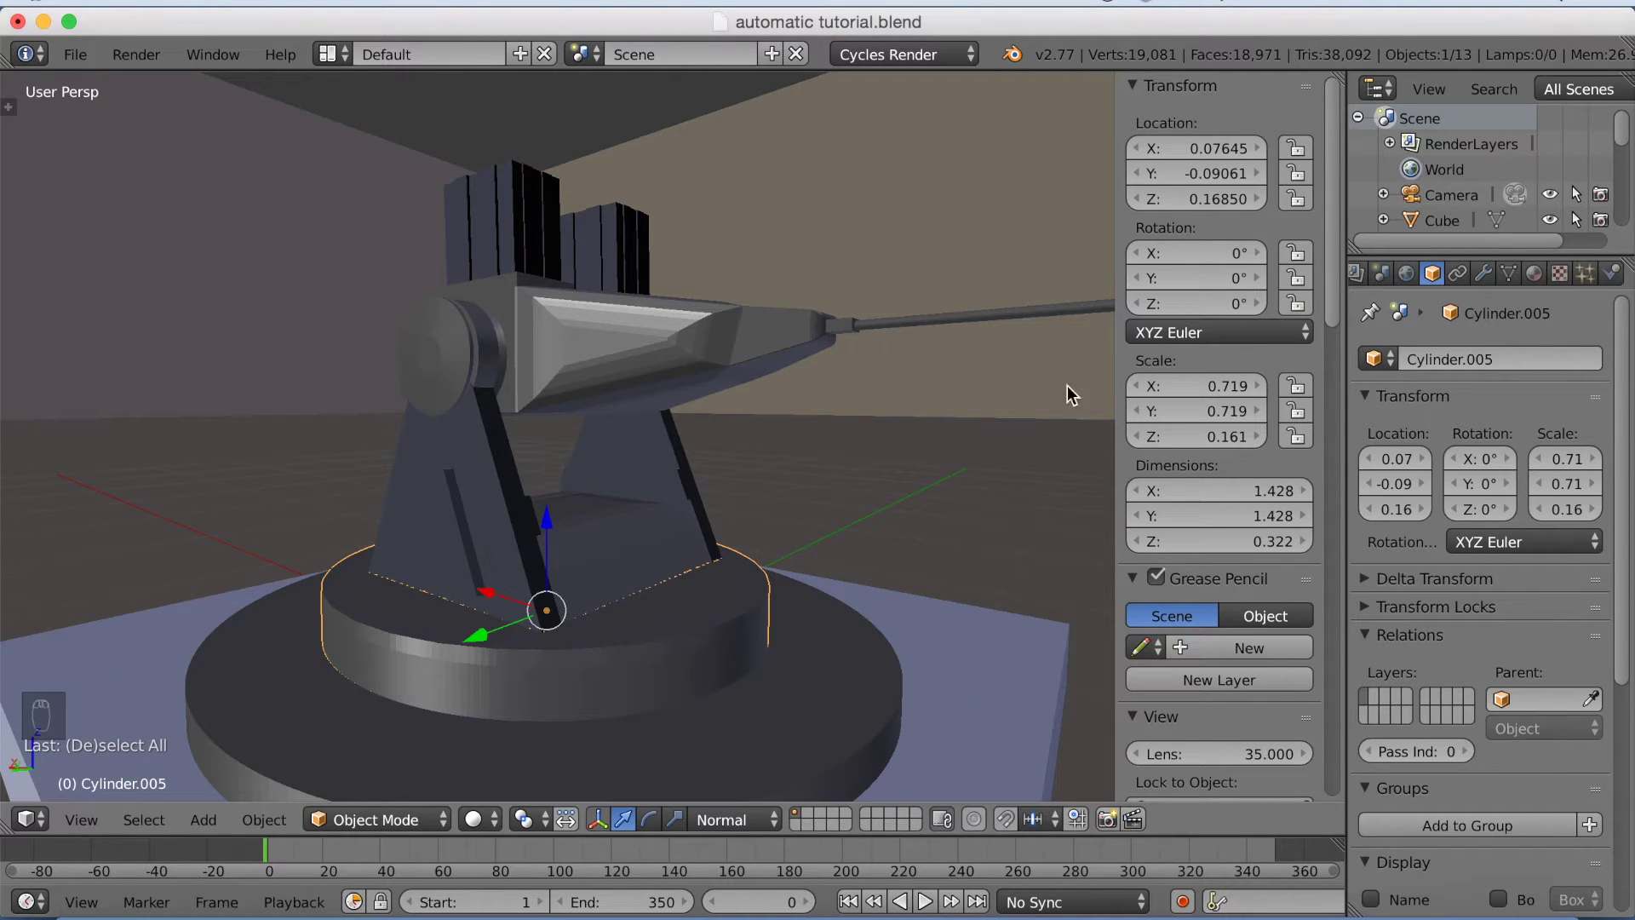
mouse_move(1160, 307)
mouse_down()
mouse_move(1127, 307)
mouse_move(1149, 307)
mouse_up()
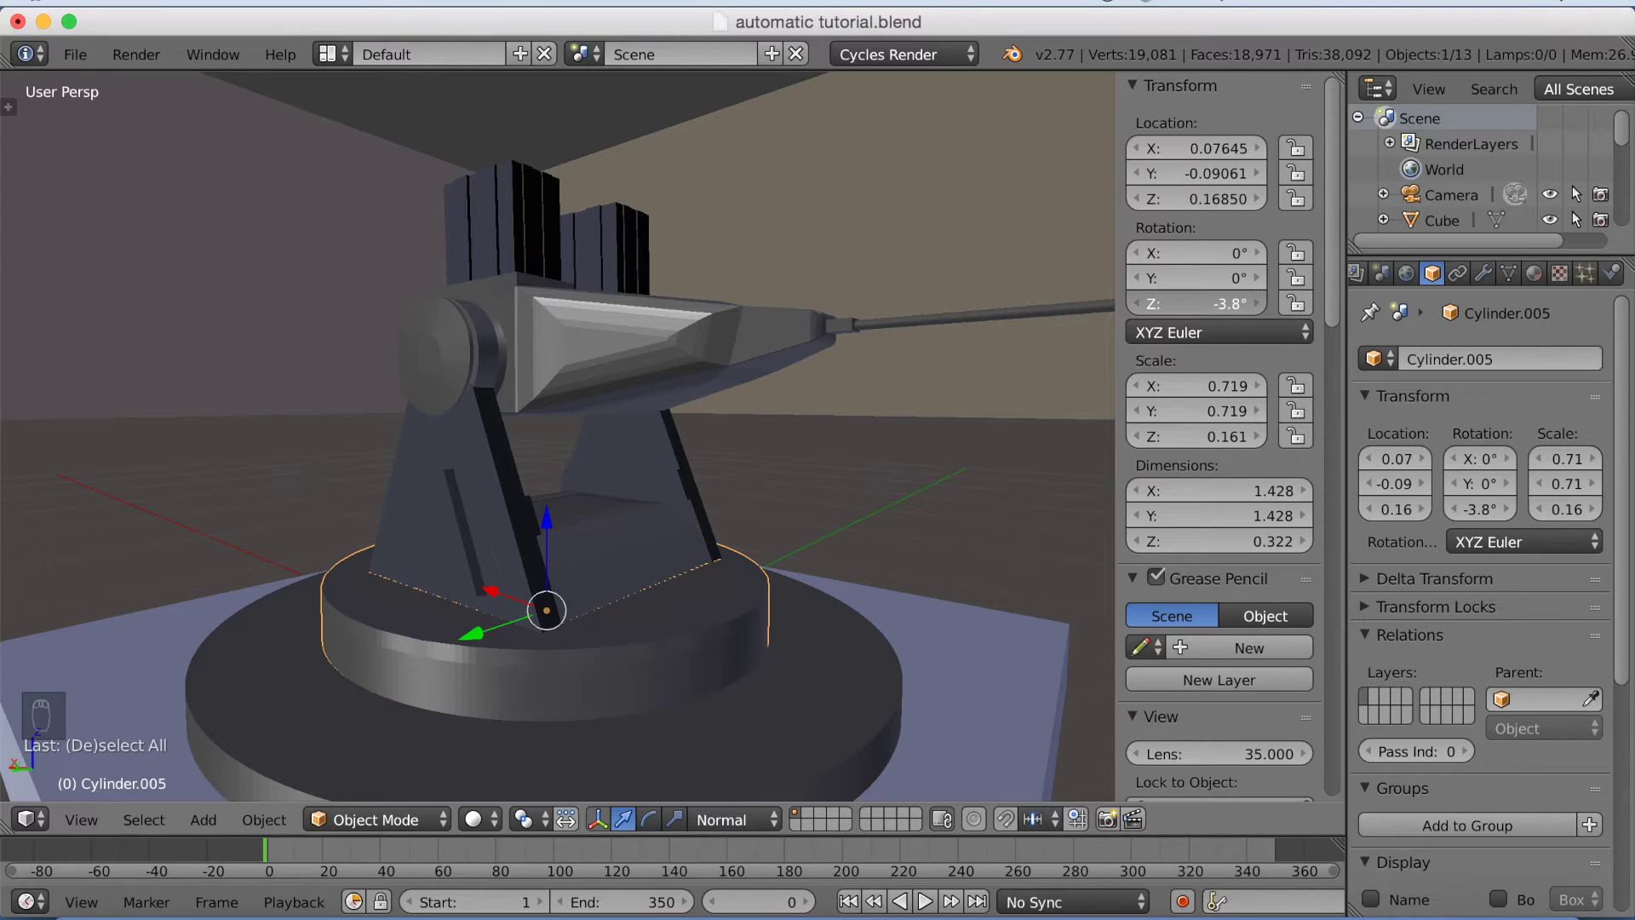
Set the base ring's Z rotation back to 0°.
click(1175, 302)
text(0)
key(Return)
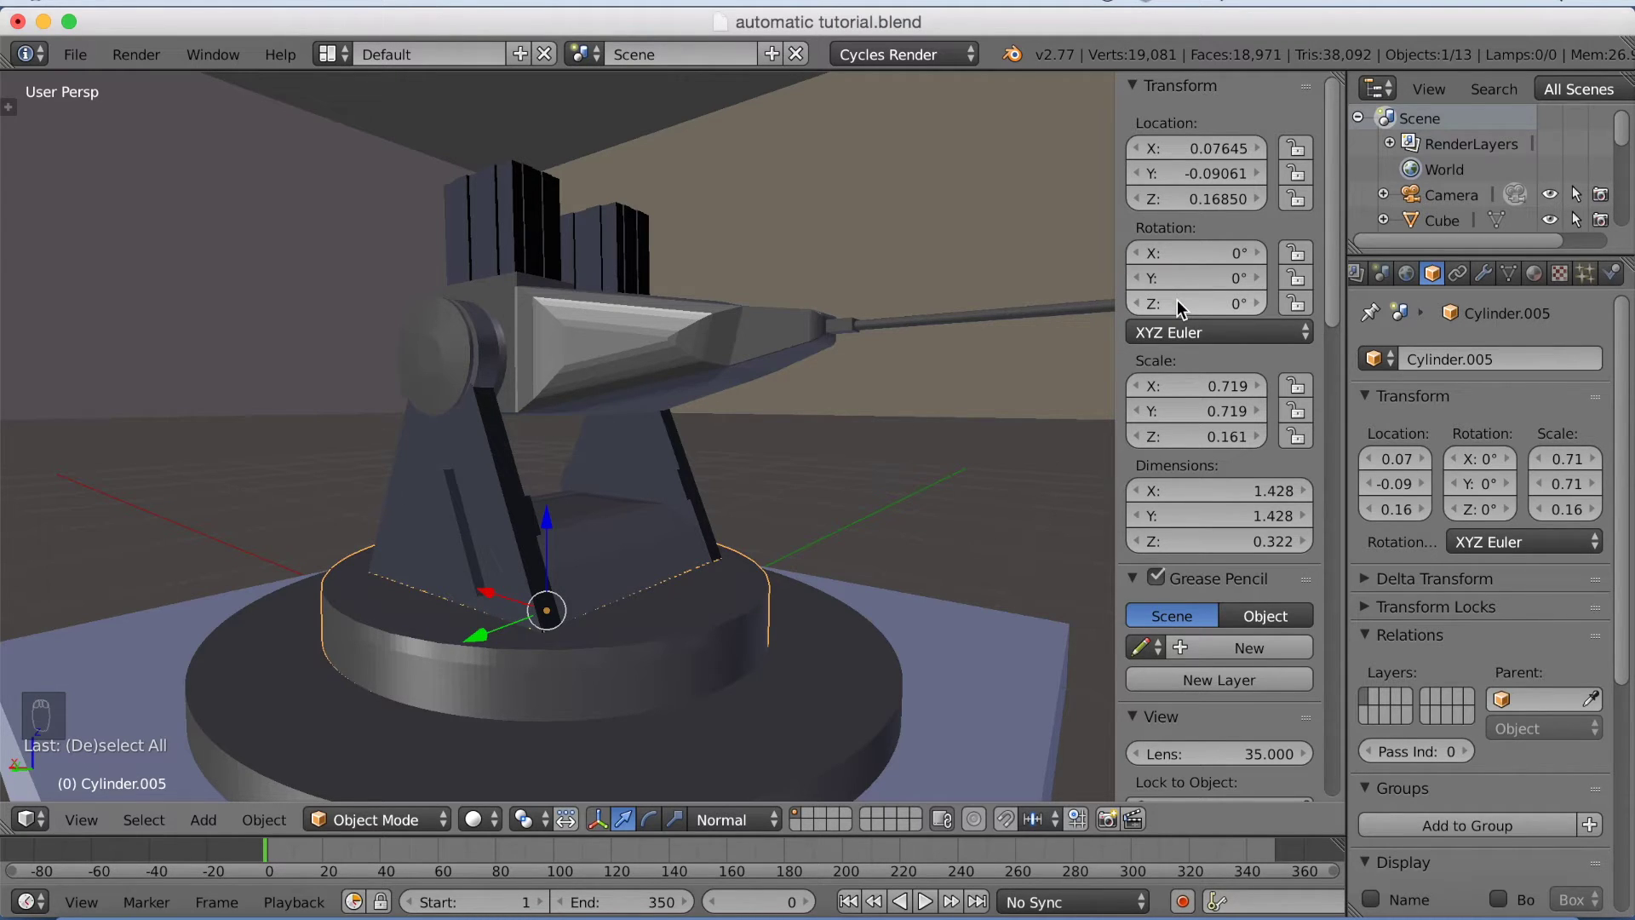
Test-move the large base Cylinder in place, then select the ammo boxes Cube.002.
right_click(810, 627)
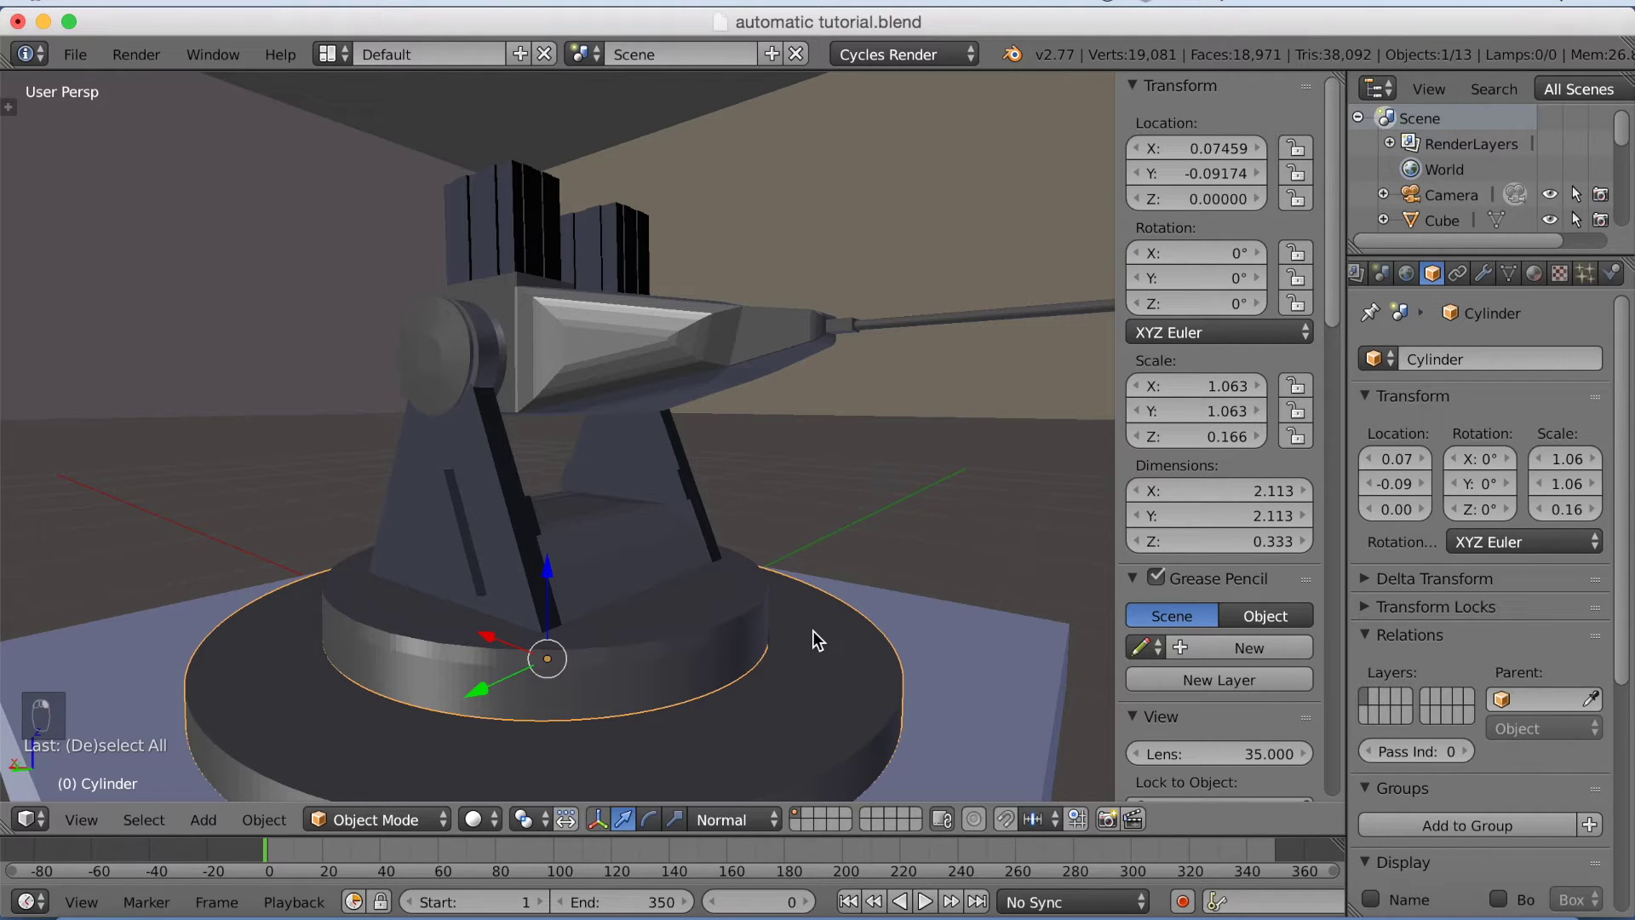
key(g)
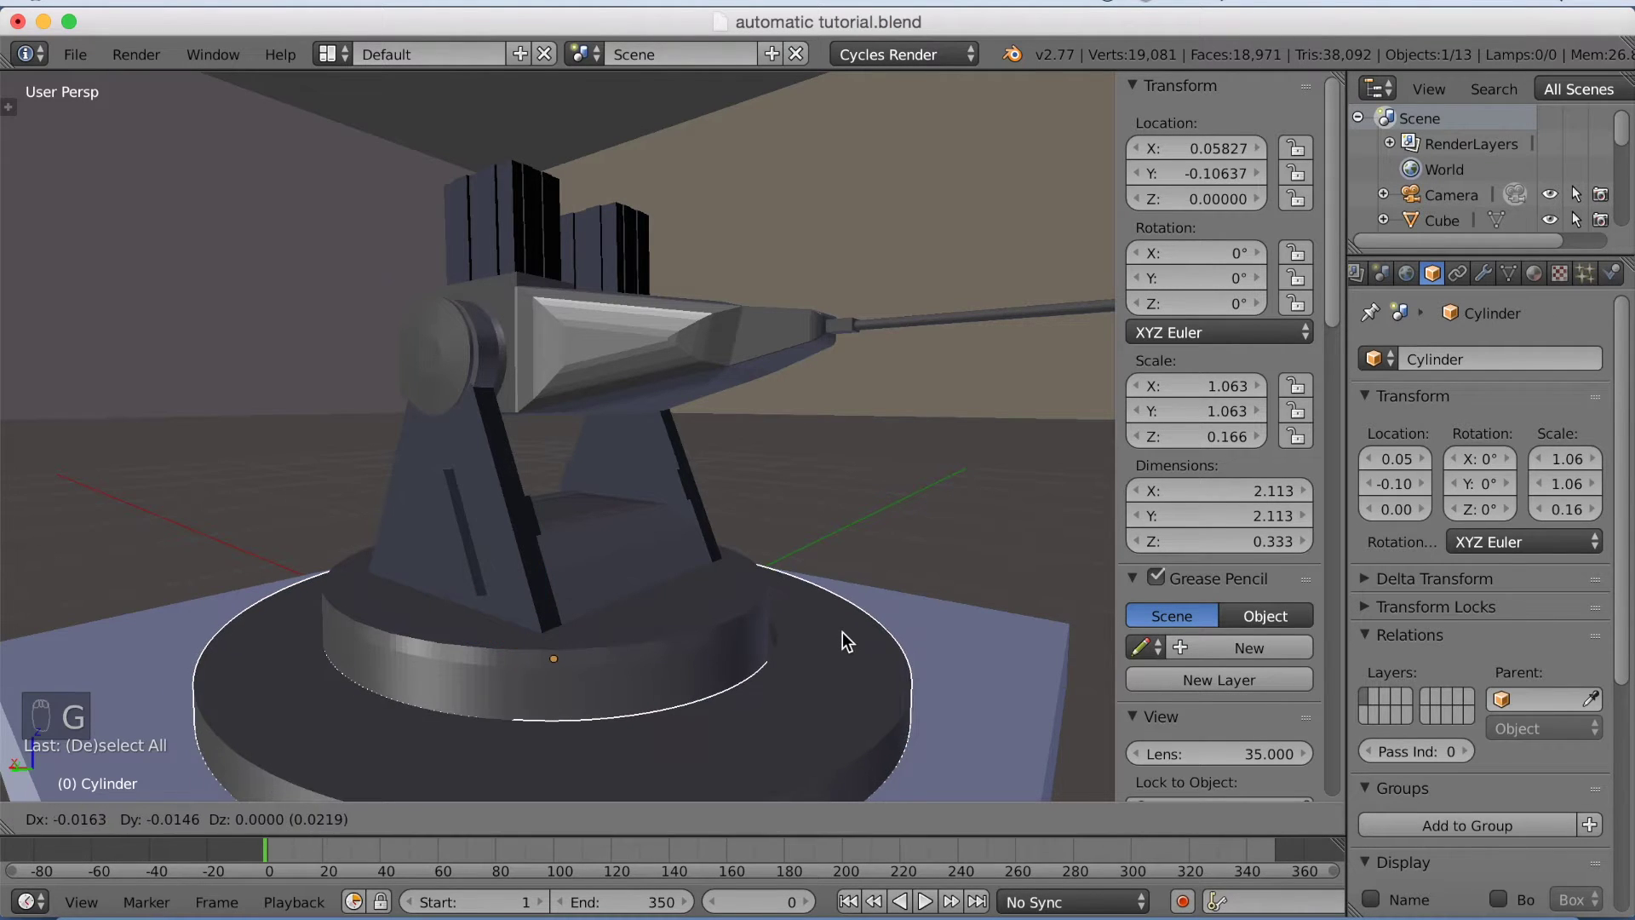
click(841, 632)
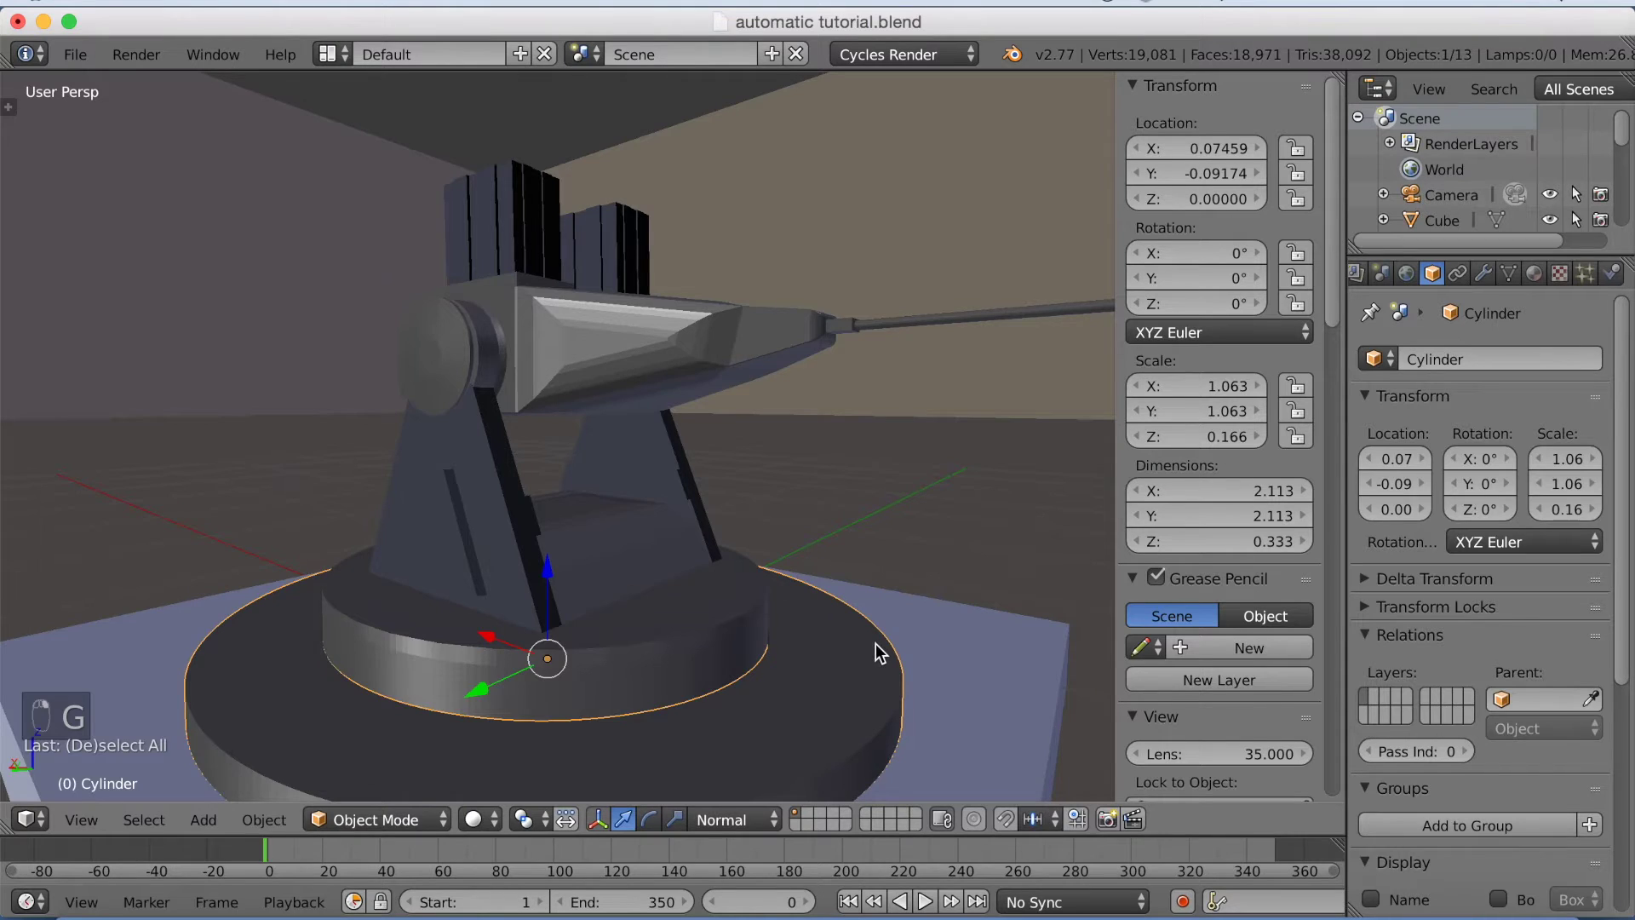
scroll(879, 654, down, 4)
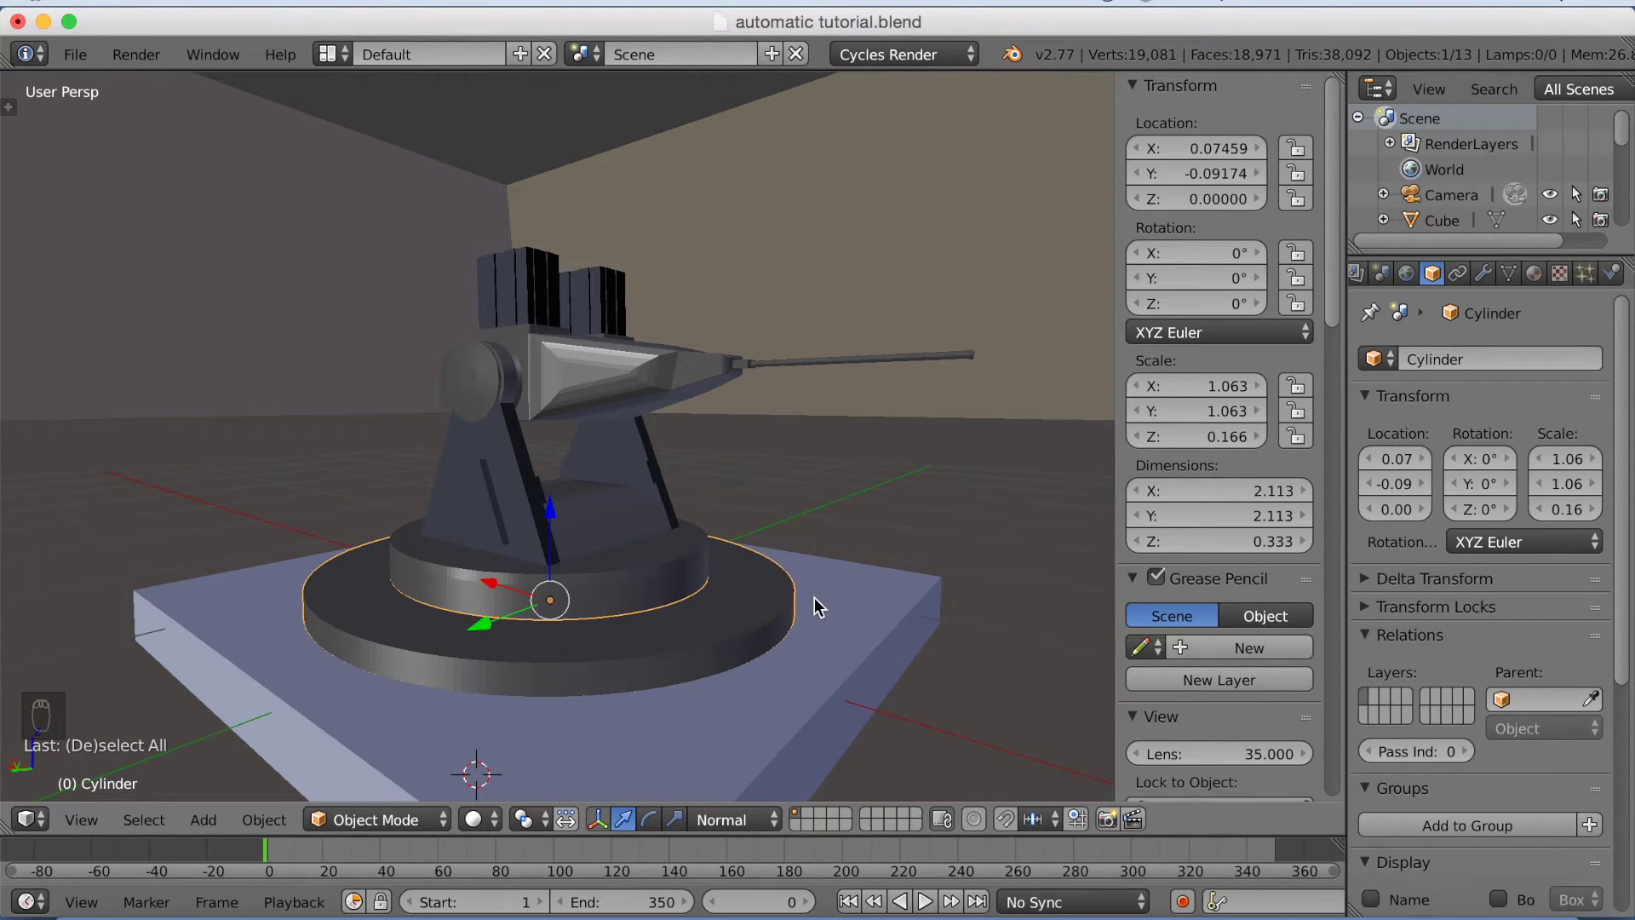
right_click(531, 289)
Parent the ammo boxes to the gun housing as Object.
scroll(586, 334, up, 4)
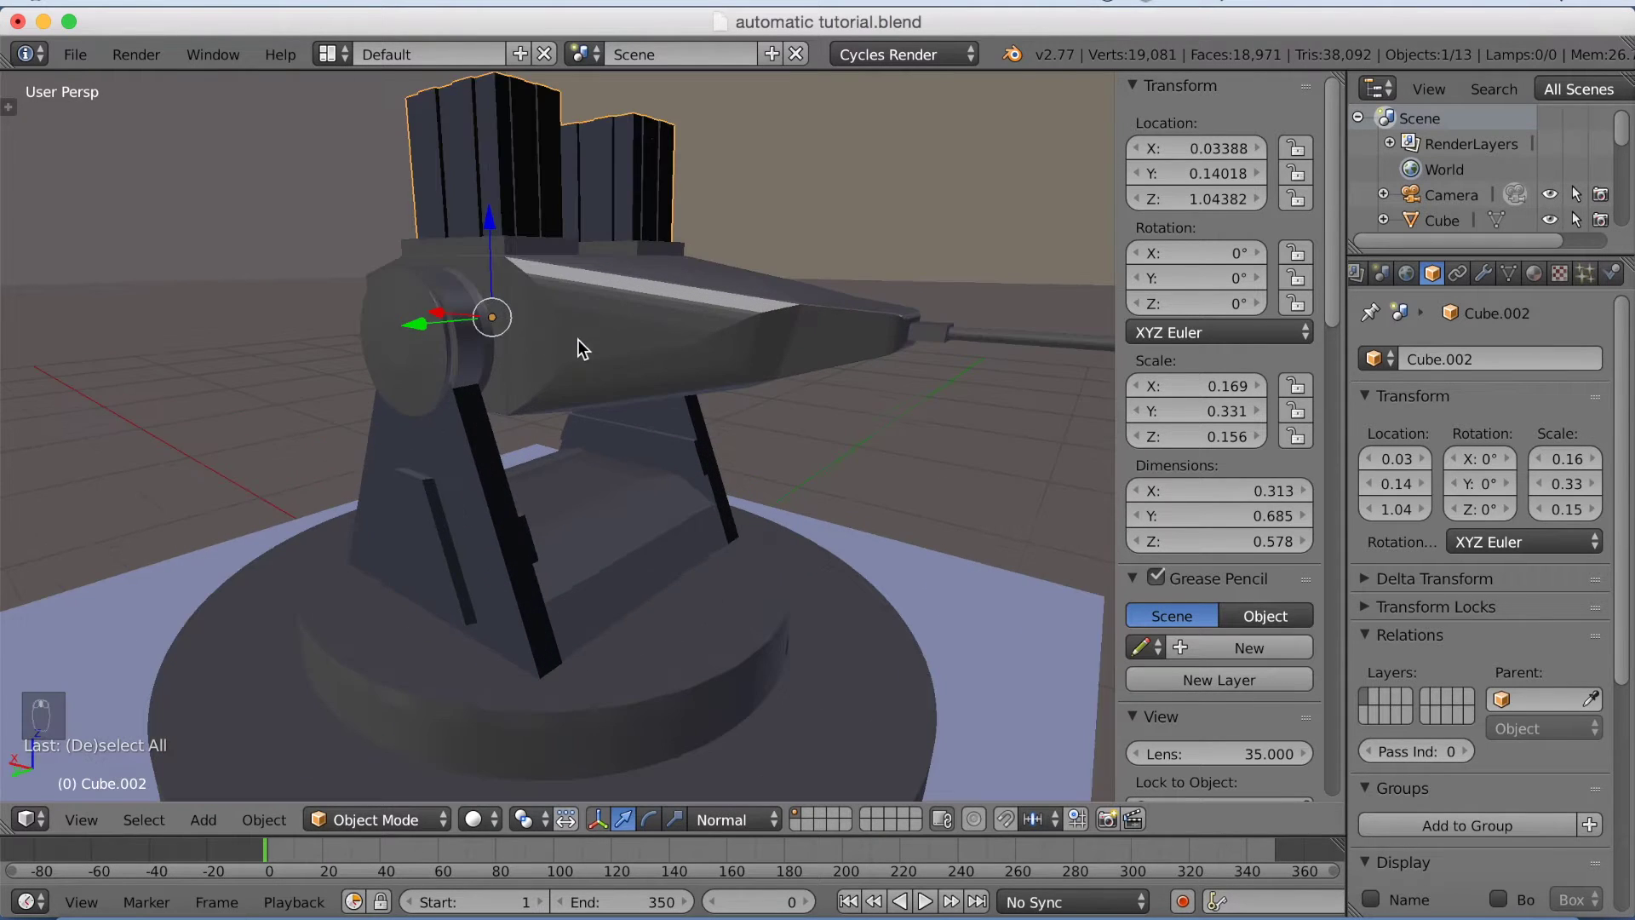
shift+middle_drag(585, 341, 620, 385)
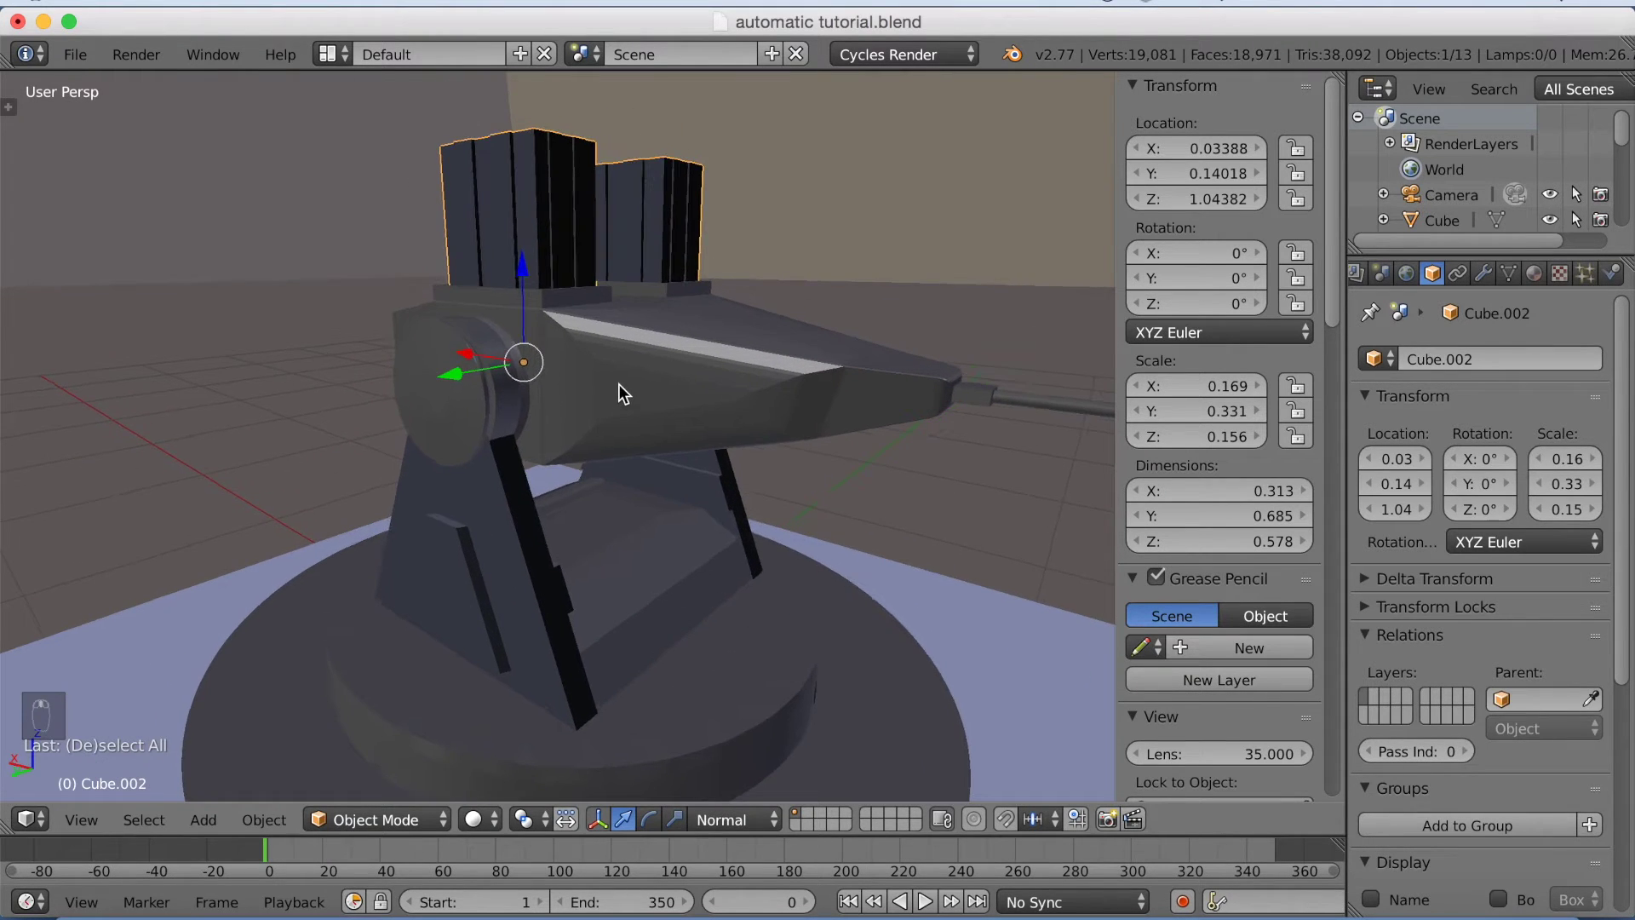
shift+right_click(661, 356)
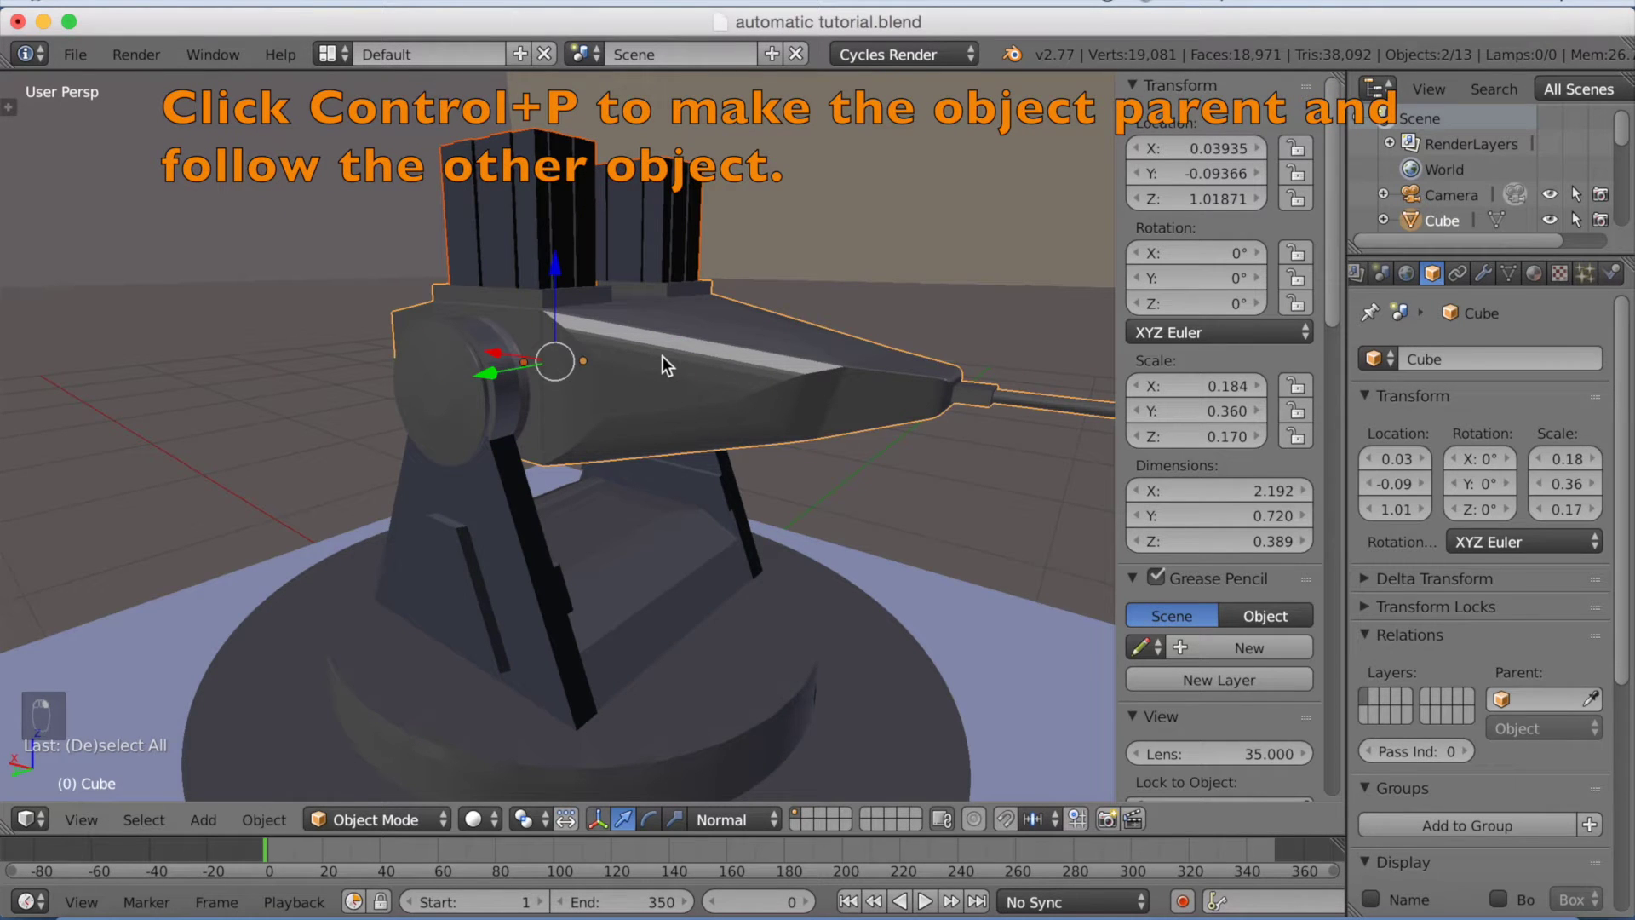
key(ctrl+p)
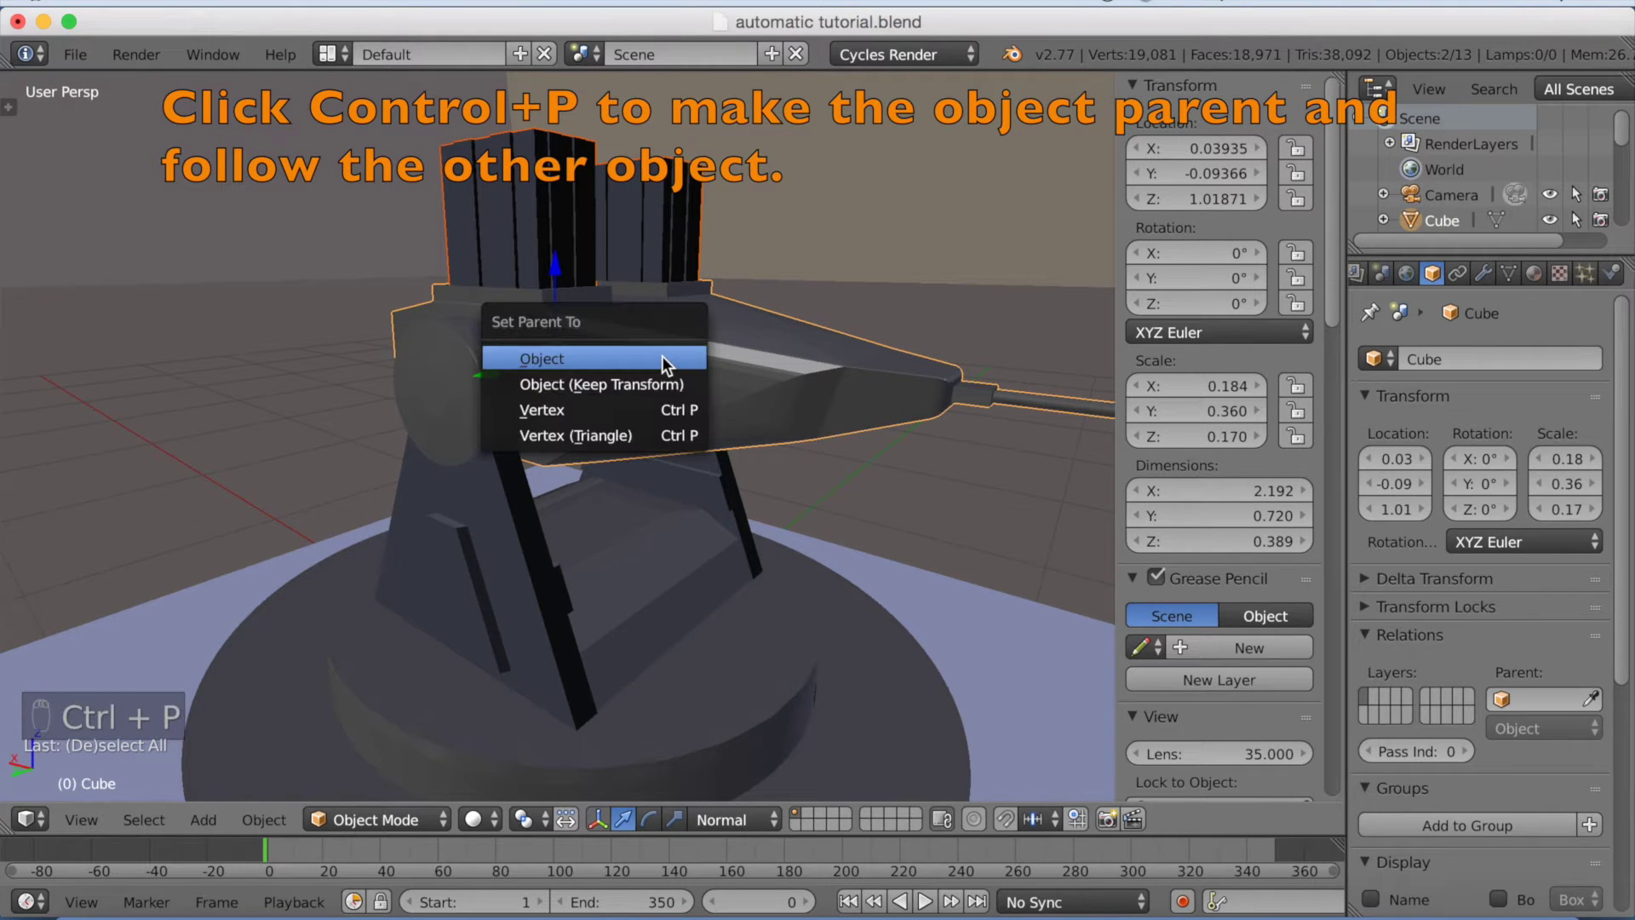
click(665, 364)
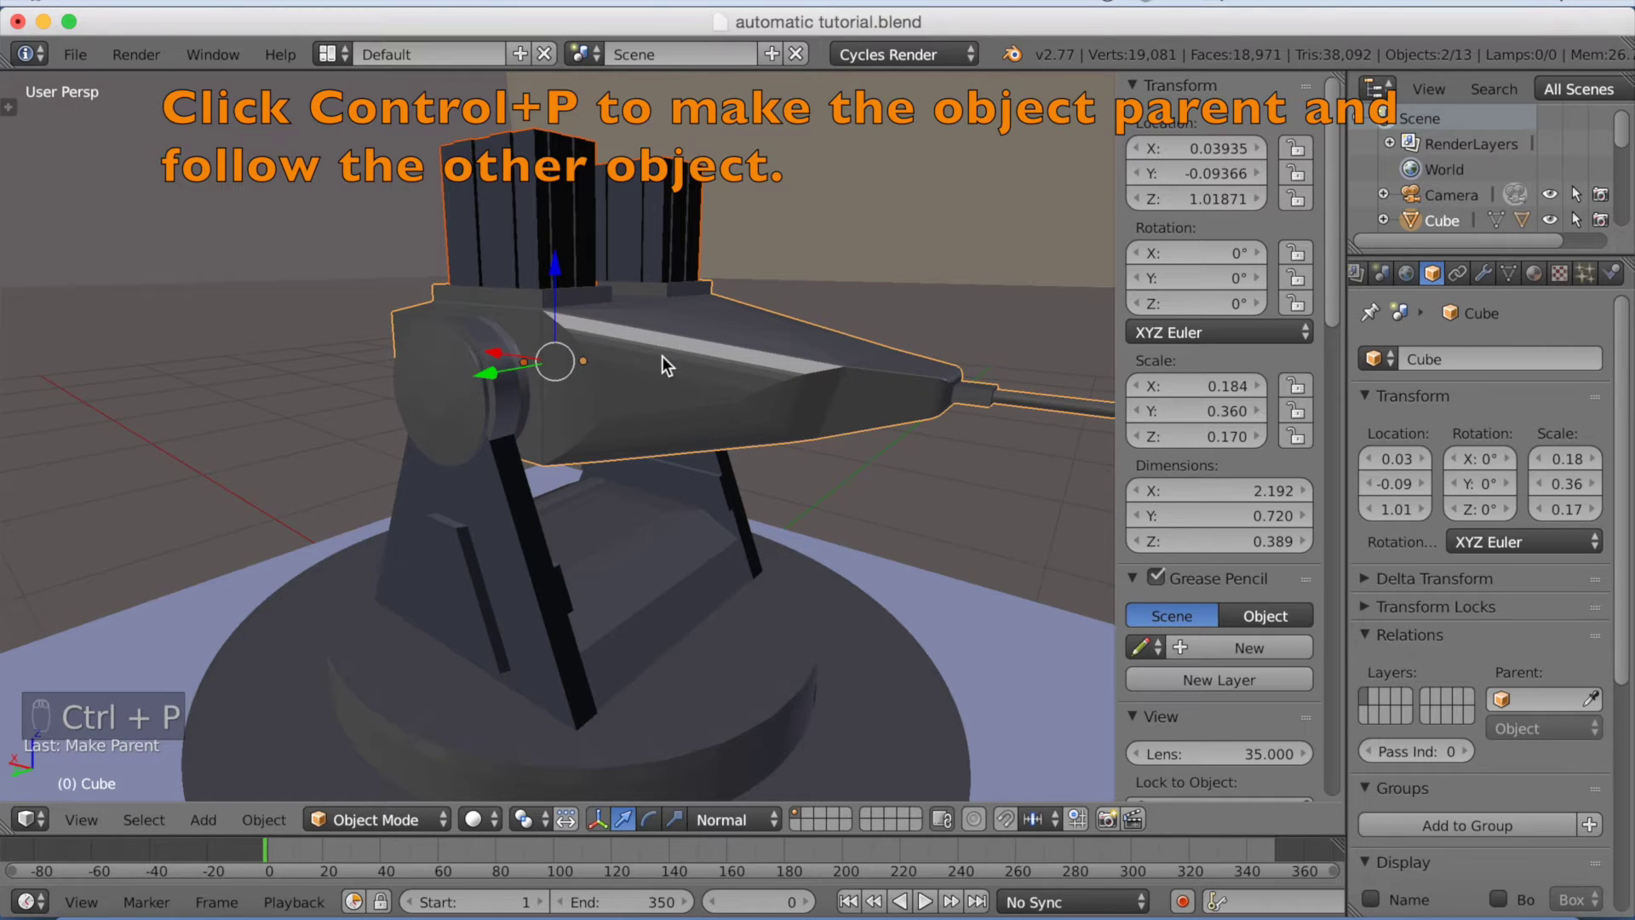
Parent the gun body Cube to the pivot cap Cylinder.002, then select only the disk.
key(a)
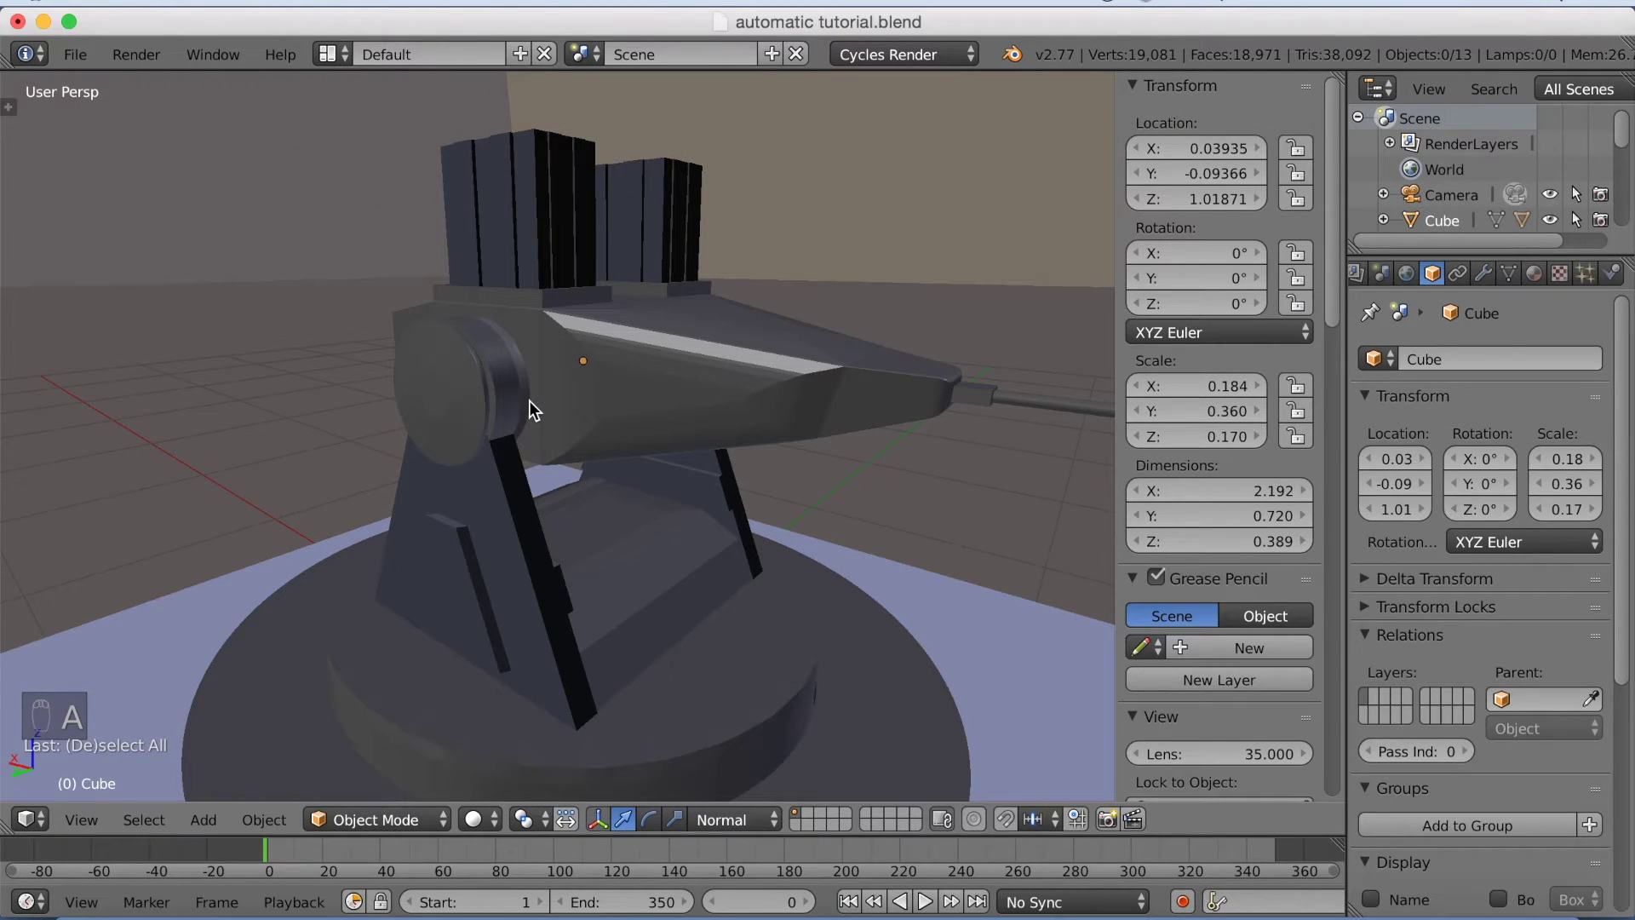
right_click(611, 381)
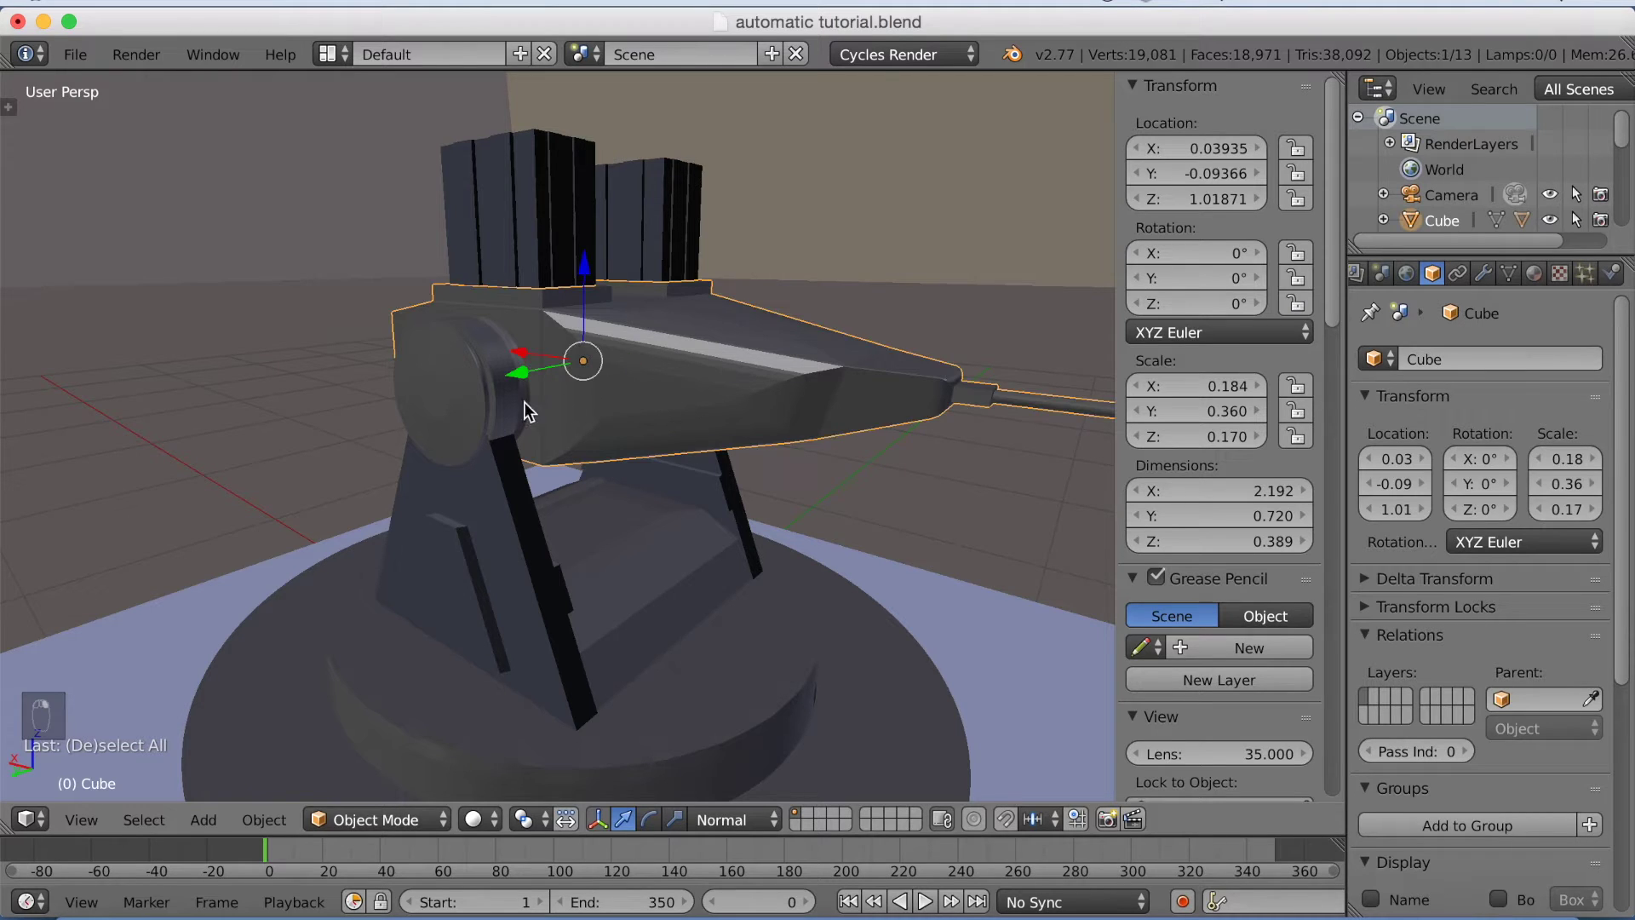
shift+right_click(472, 395)
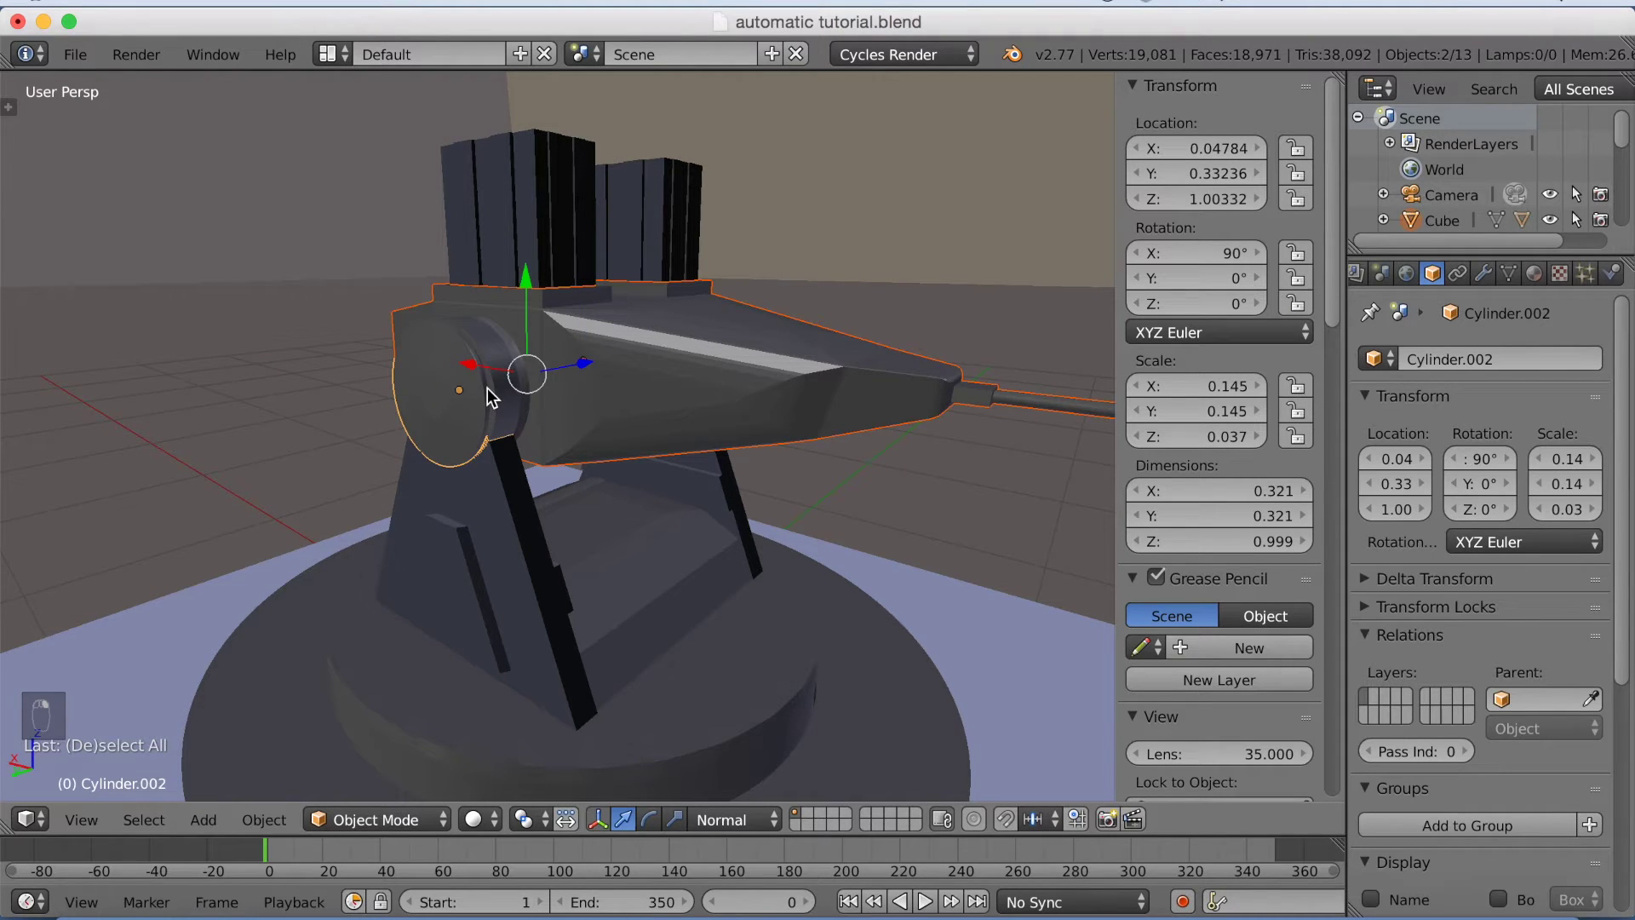
key(ctrl+p)
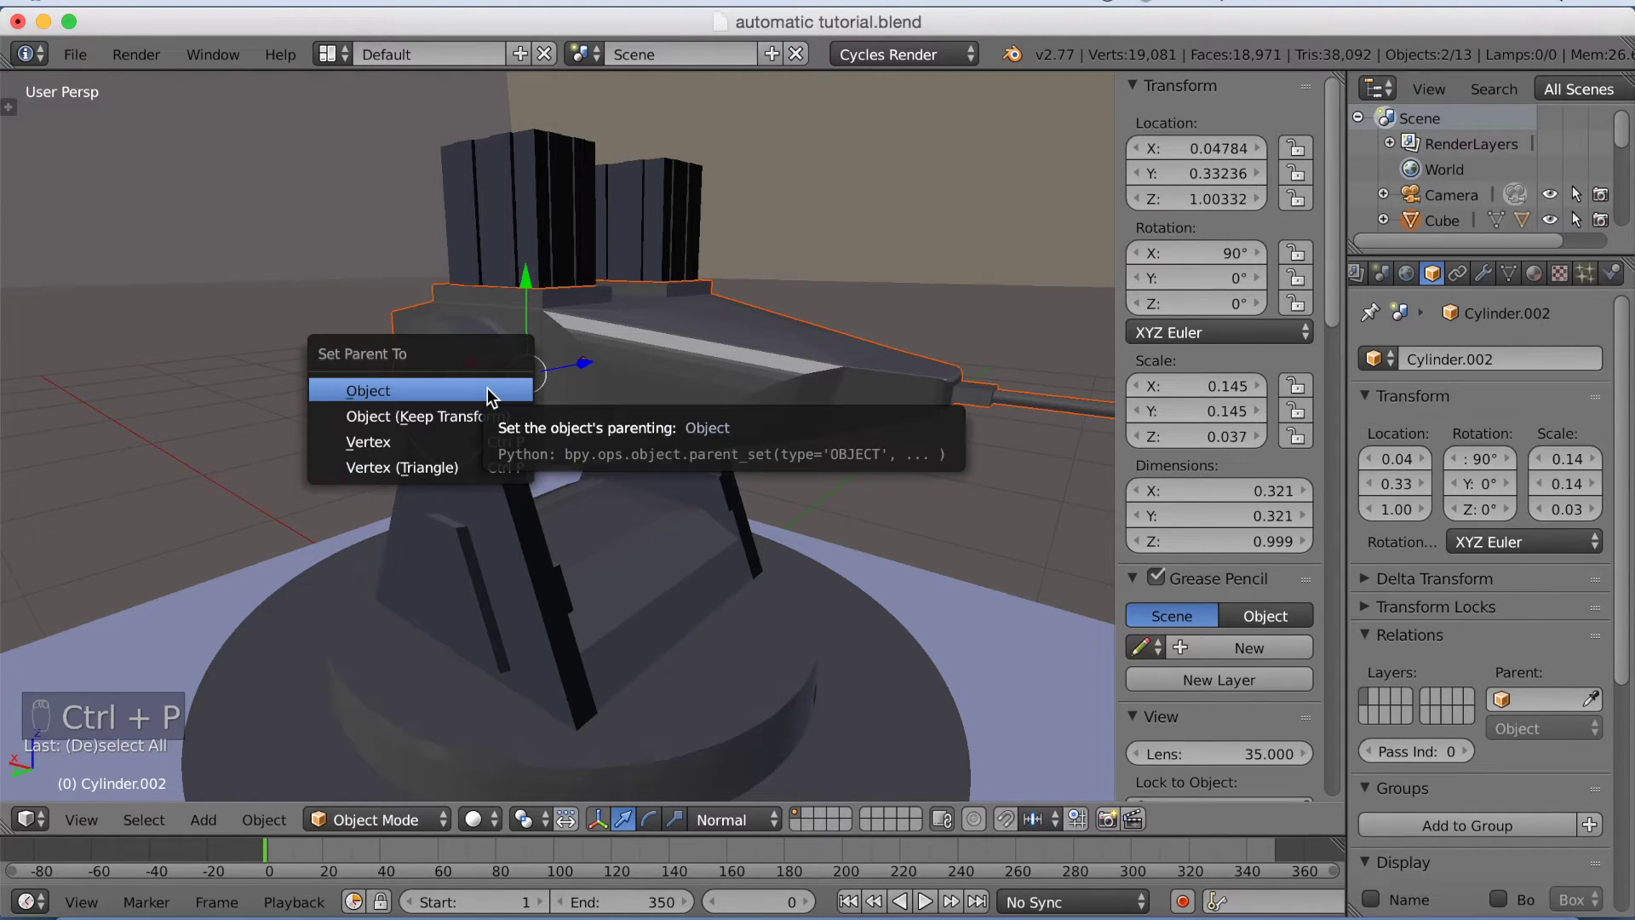
click(487, 390)
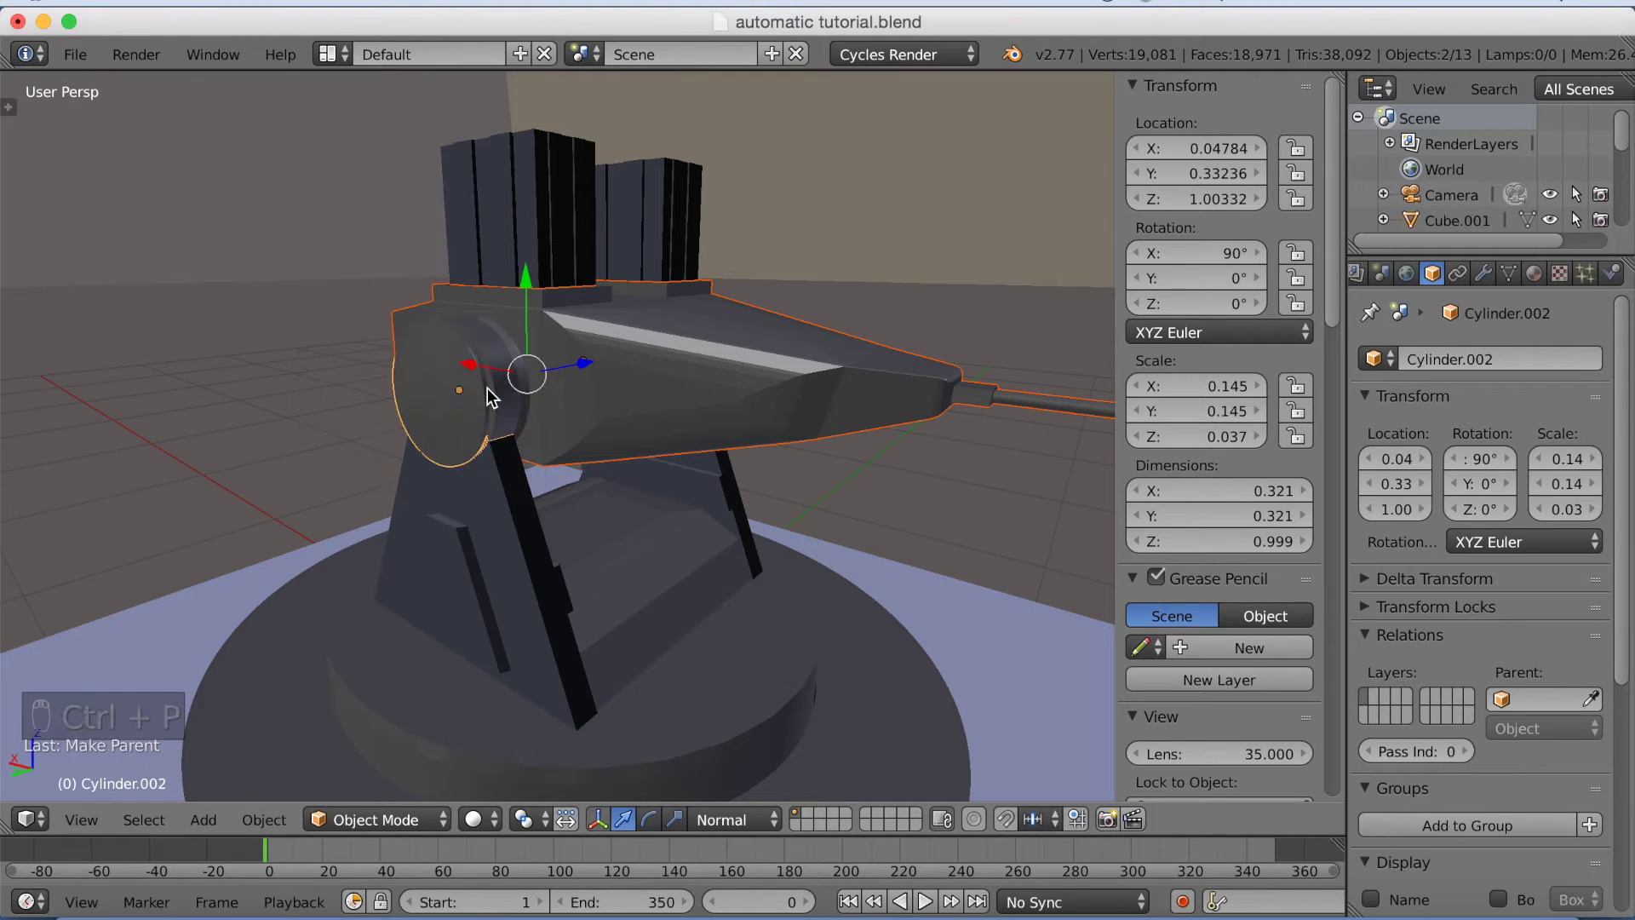
right_click(481, 398)
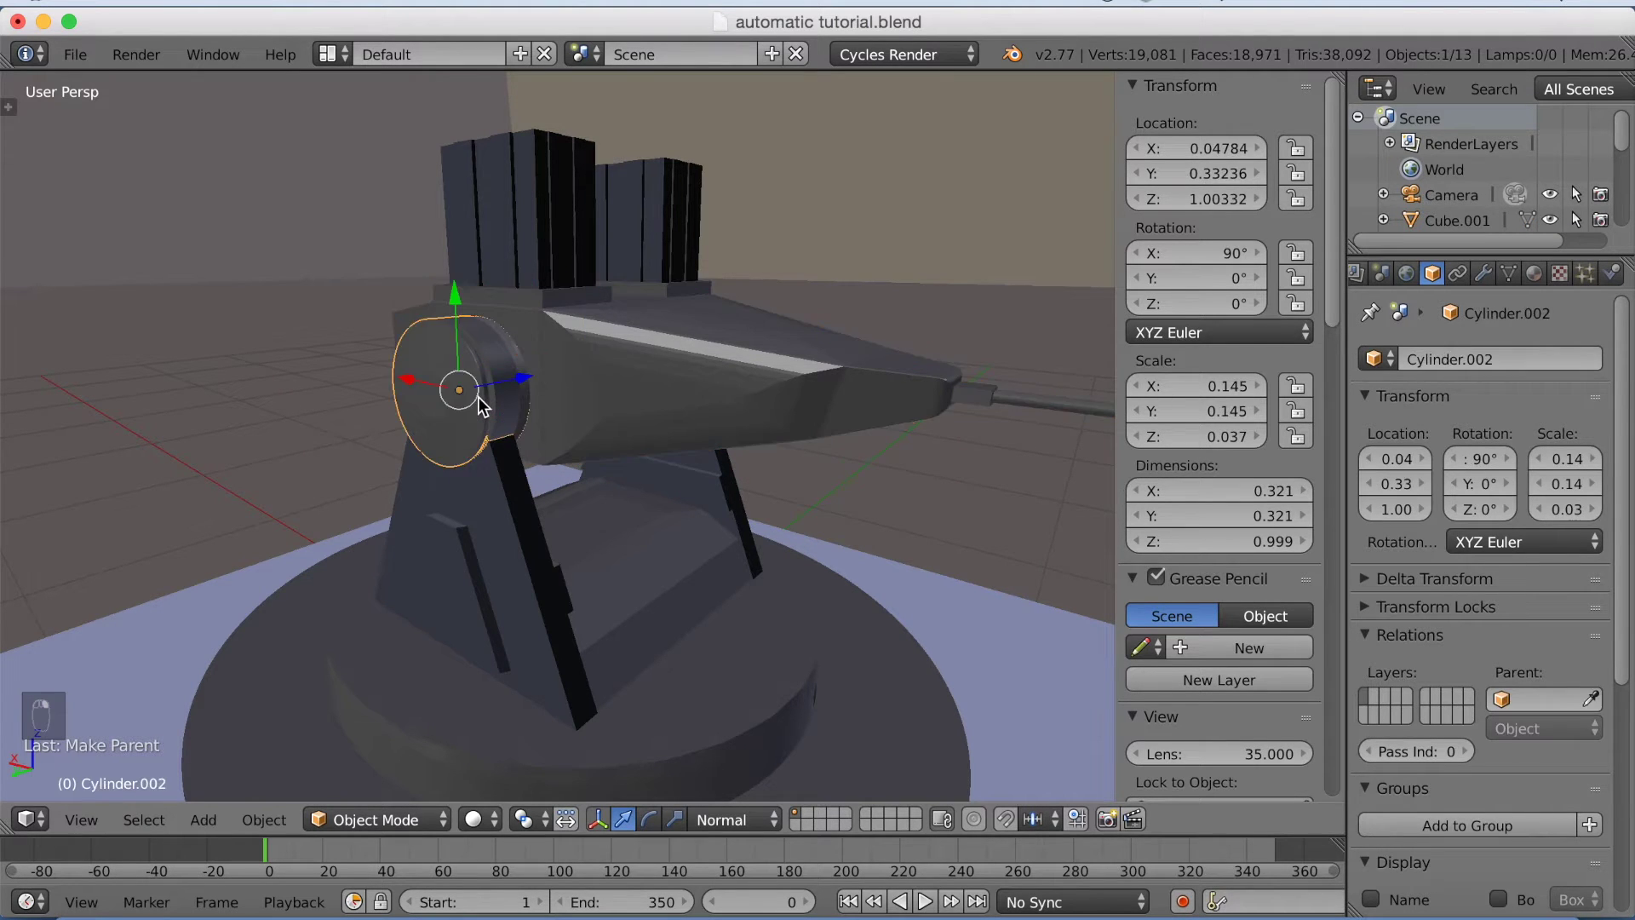
middle_drag(537, 396, 588, 400)
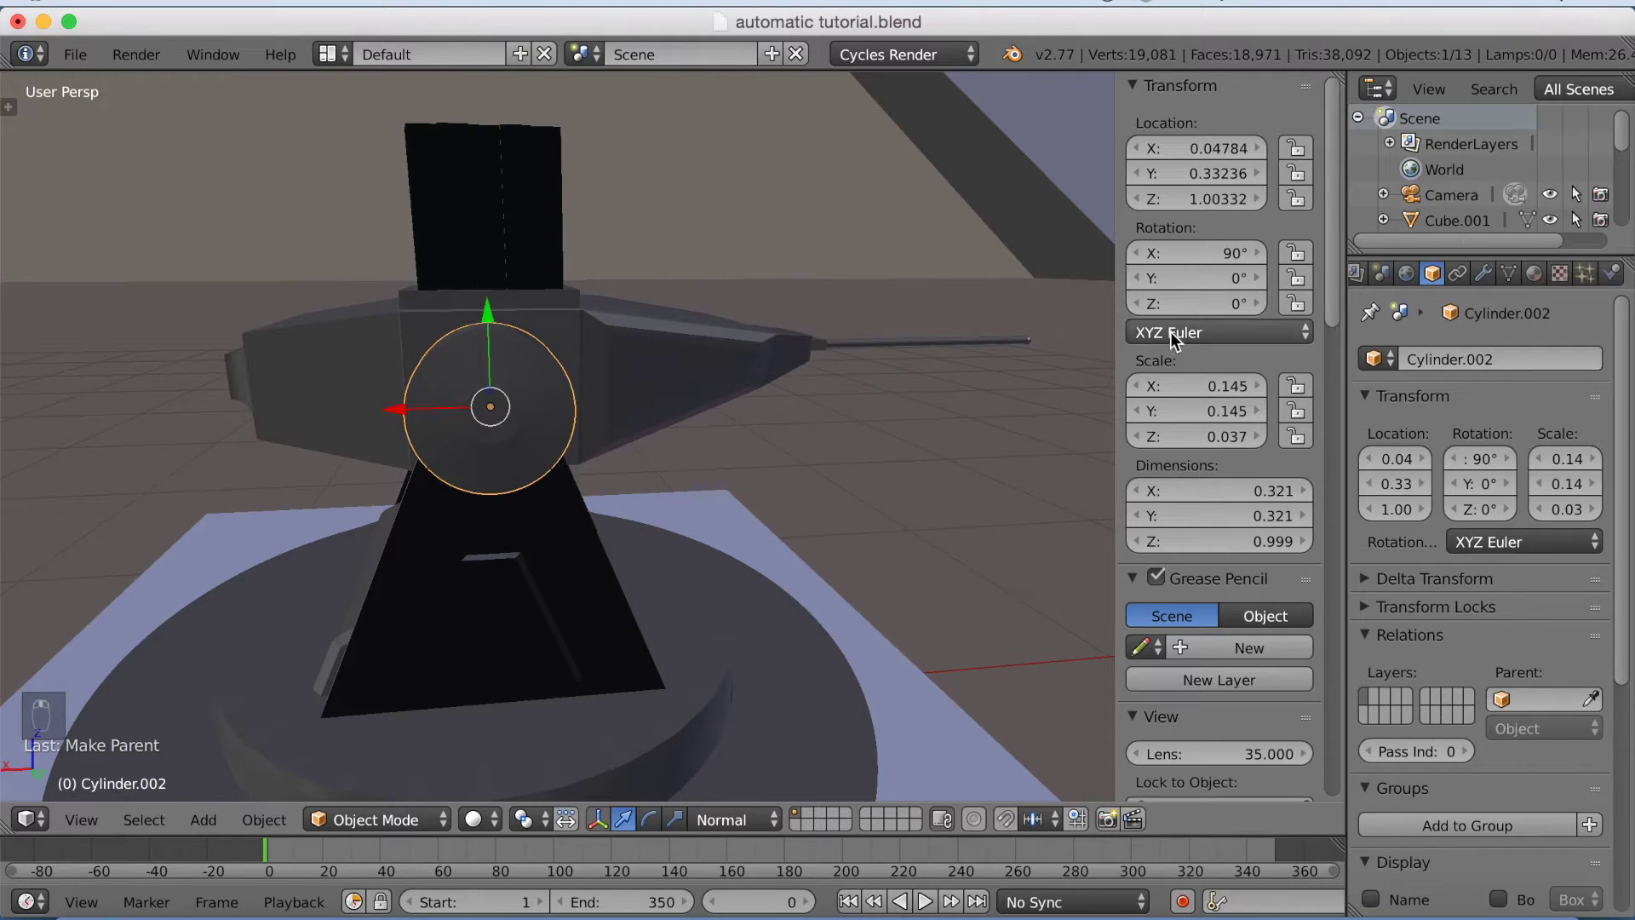
mouse_move(1173, 277)
mouse_down()
mouse_move(1209, 278)
mouse_move(1114, 278)
mouse_move(1252, 277)
mouse_move(1058, 277)
mouse_move(1210, 278)
mouse_move(1173, 286)
mouse_up()
click(1176, 281)
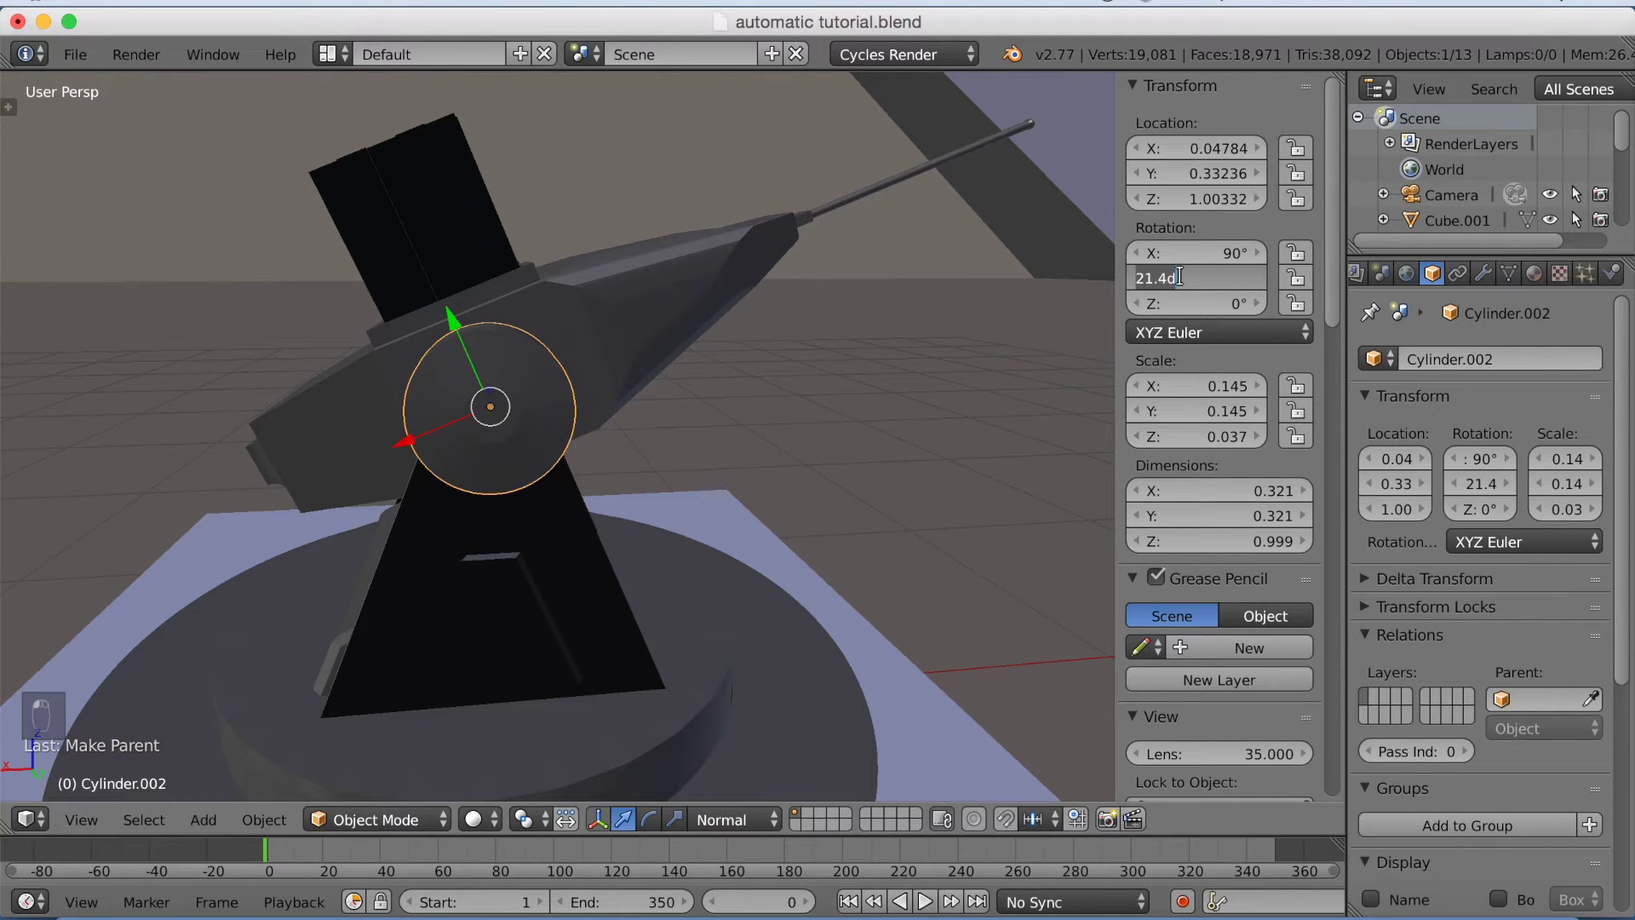
text(0)
key(Return)
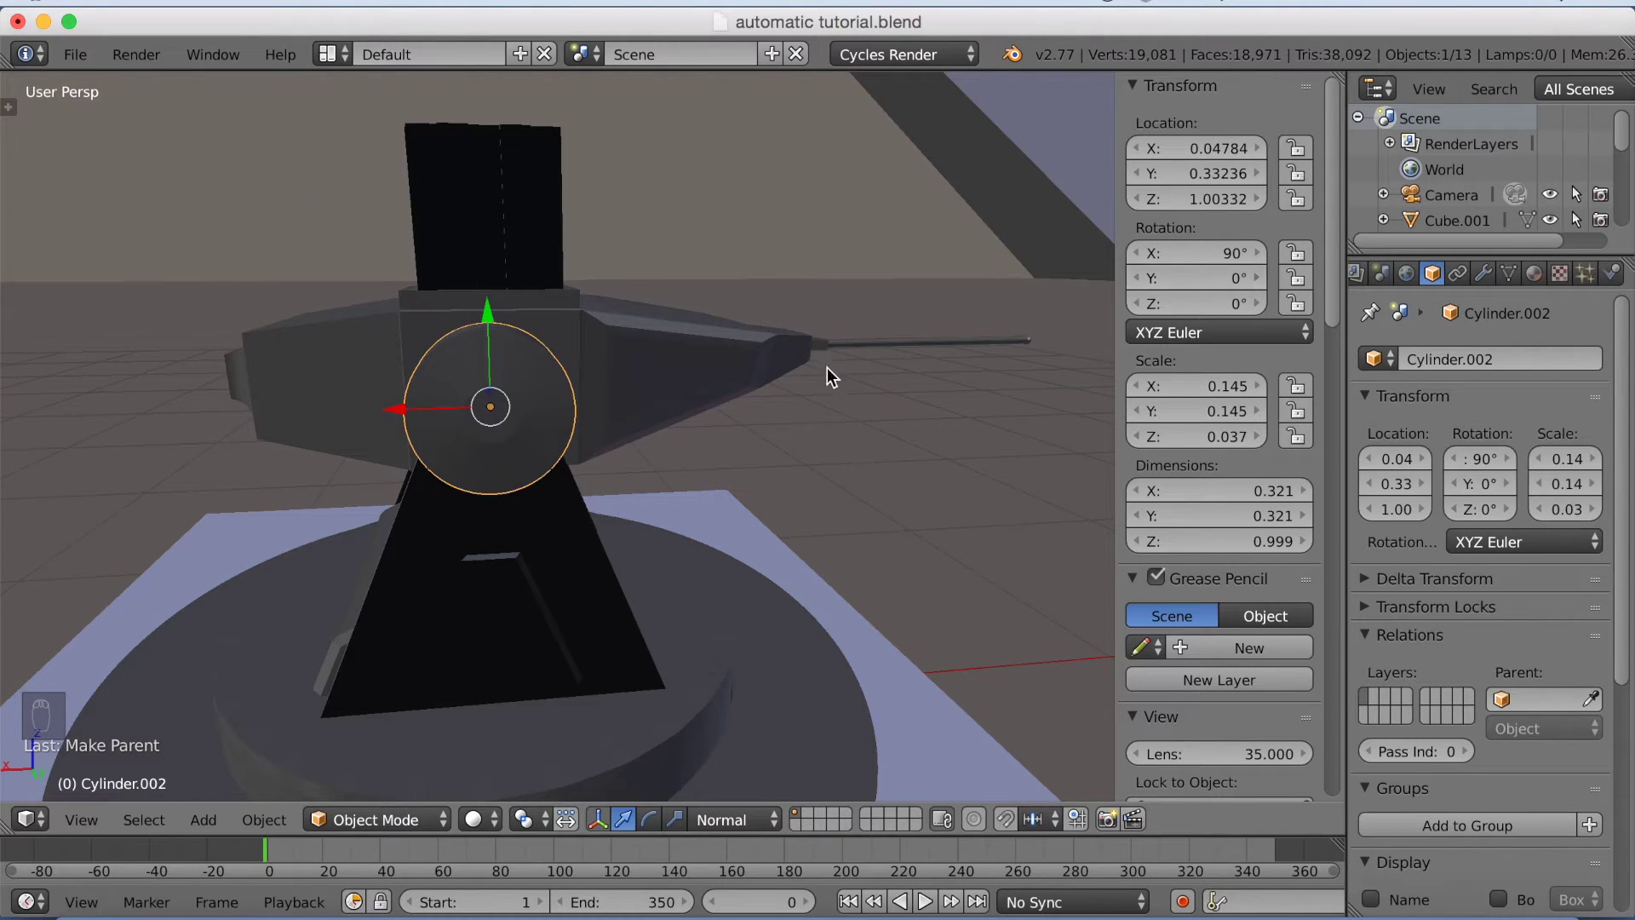
middle_drag(840, 380, 744, 356)
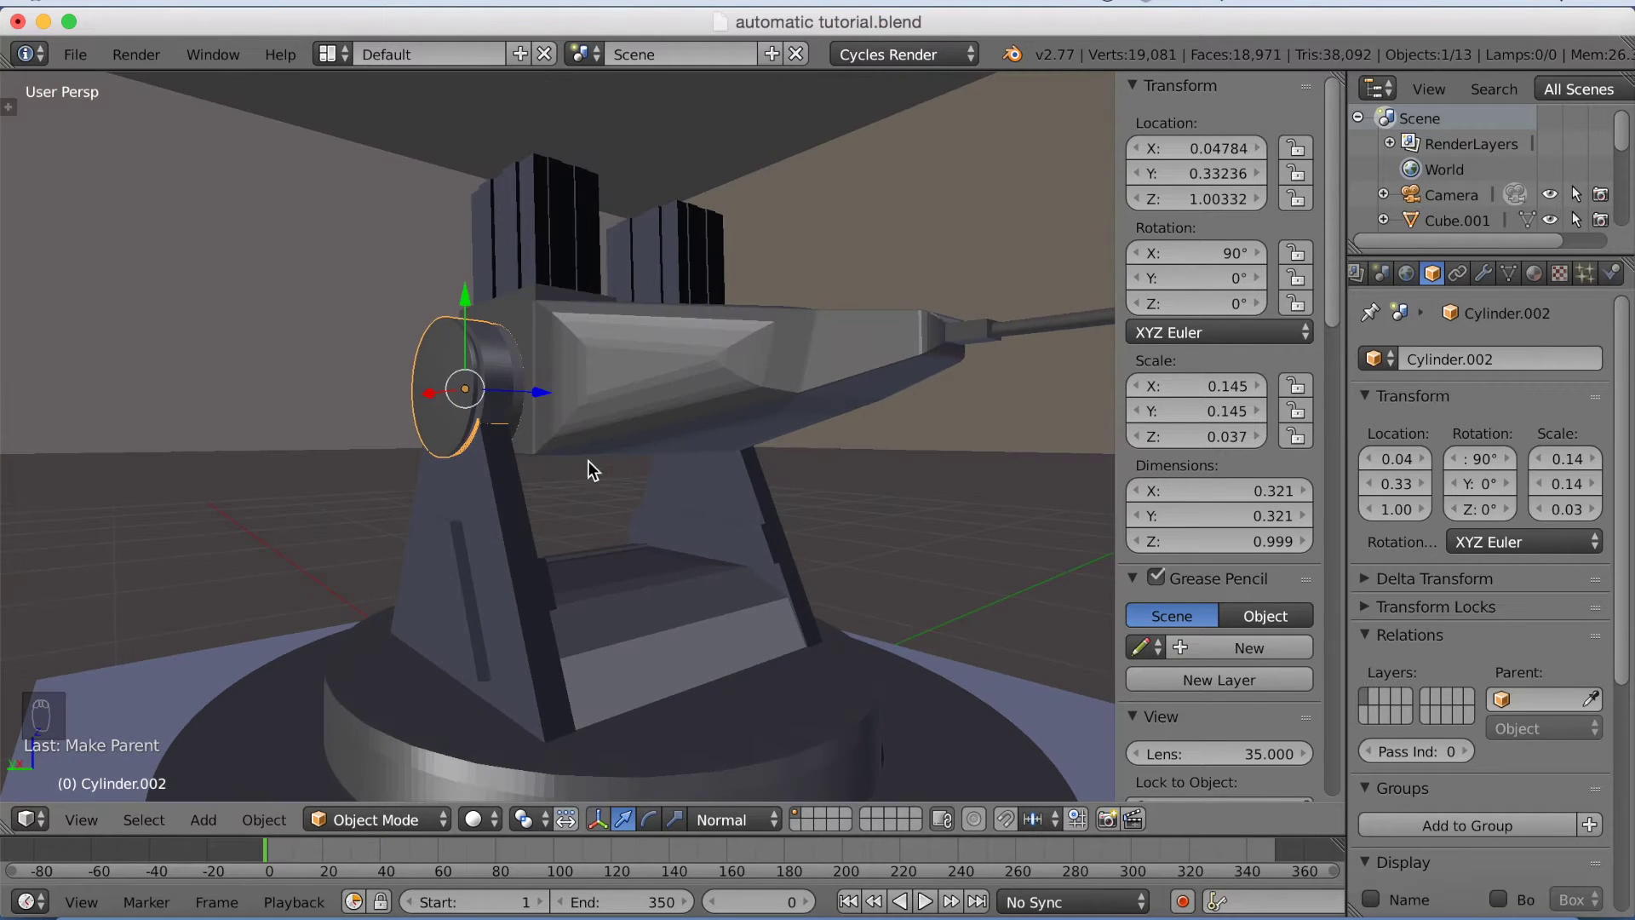
Parent the pivot disk to the side support Cylinder.001.
shift+right_click(506, 533)
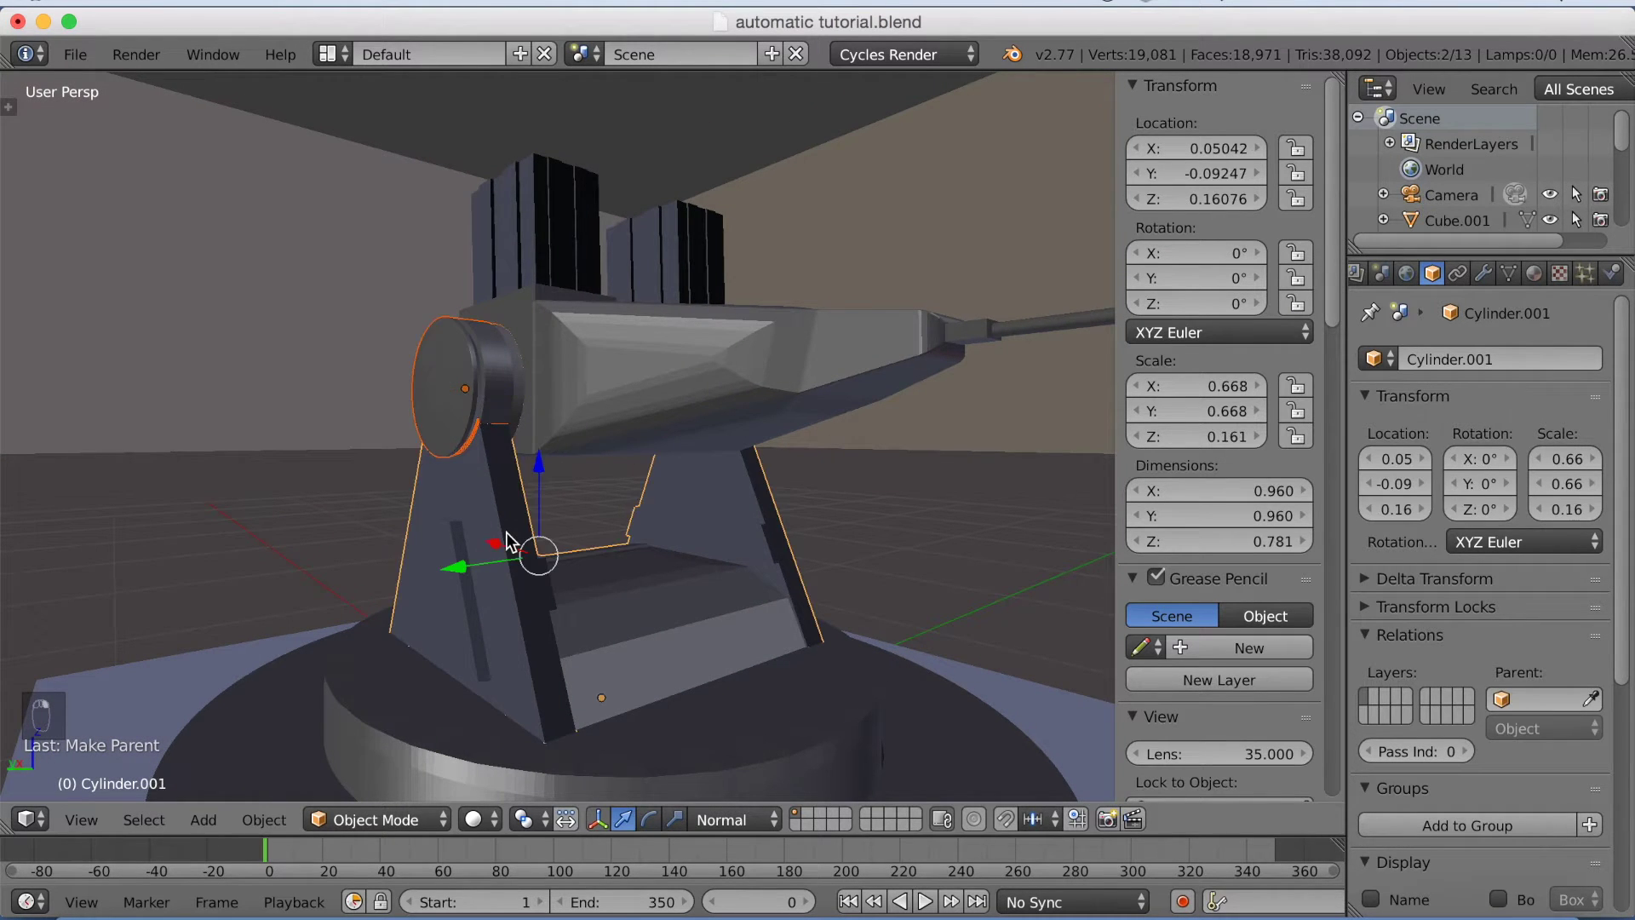
key(ctrl+p)
click(939, 370)
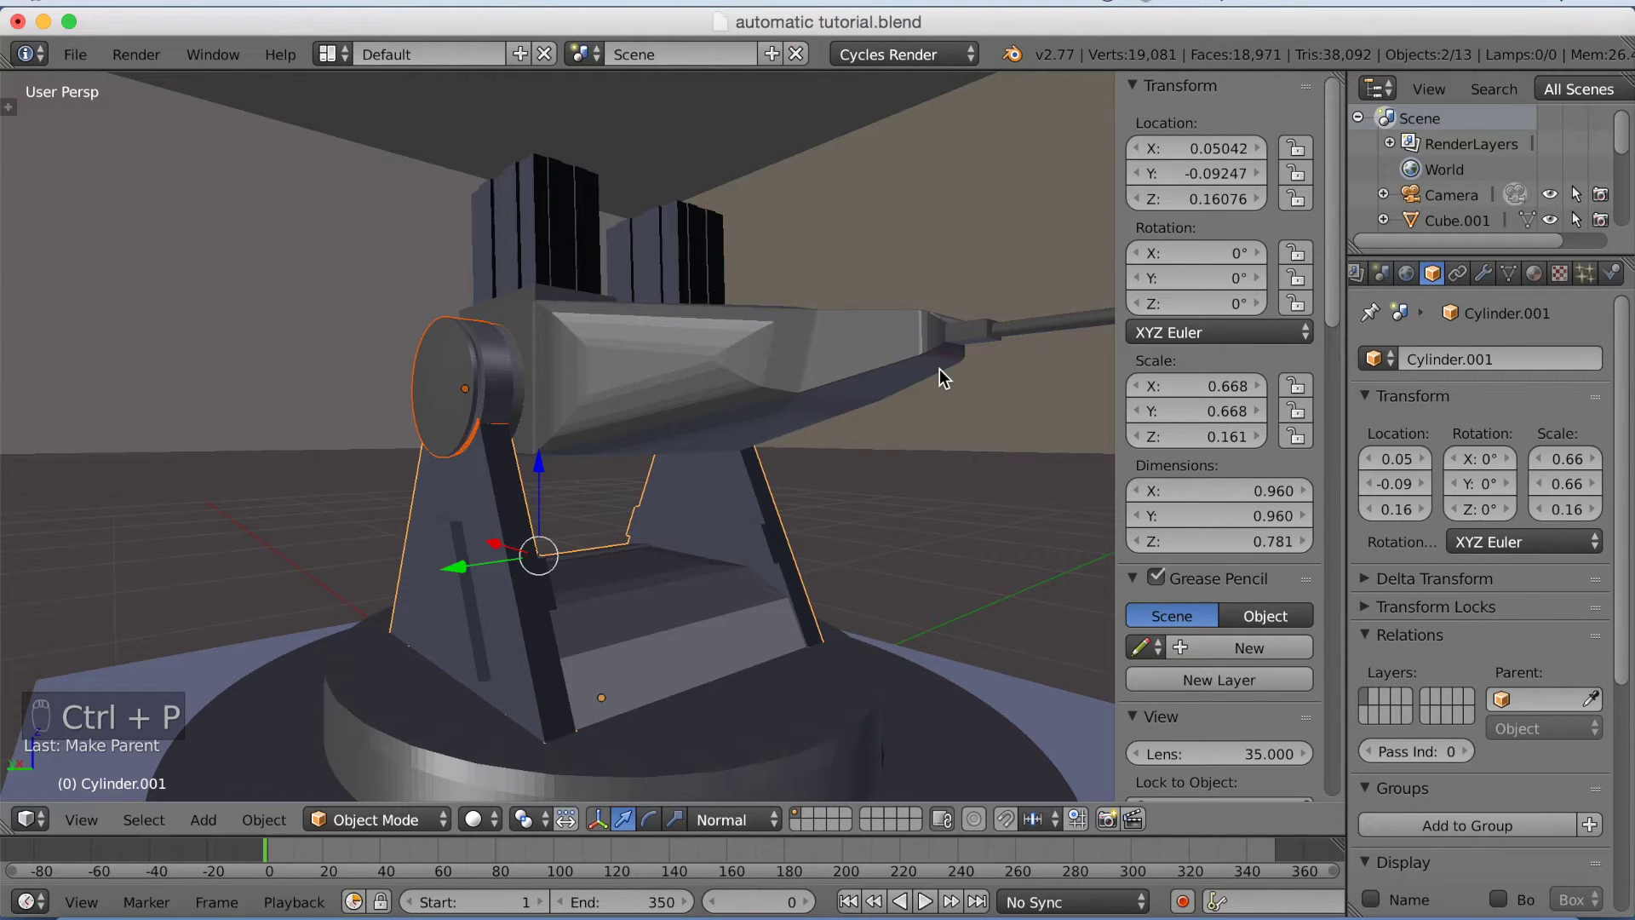
Parent the side support Cylinder.001 to the round base Cylinder.005.
right_click(692, 620)
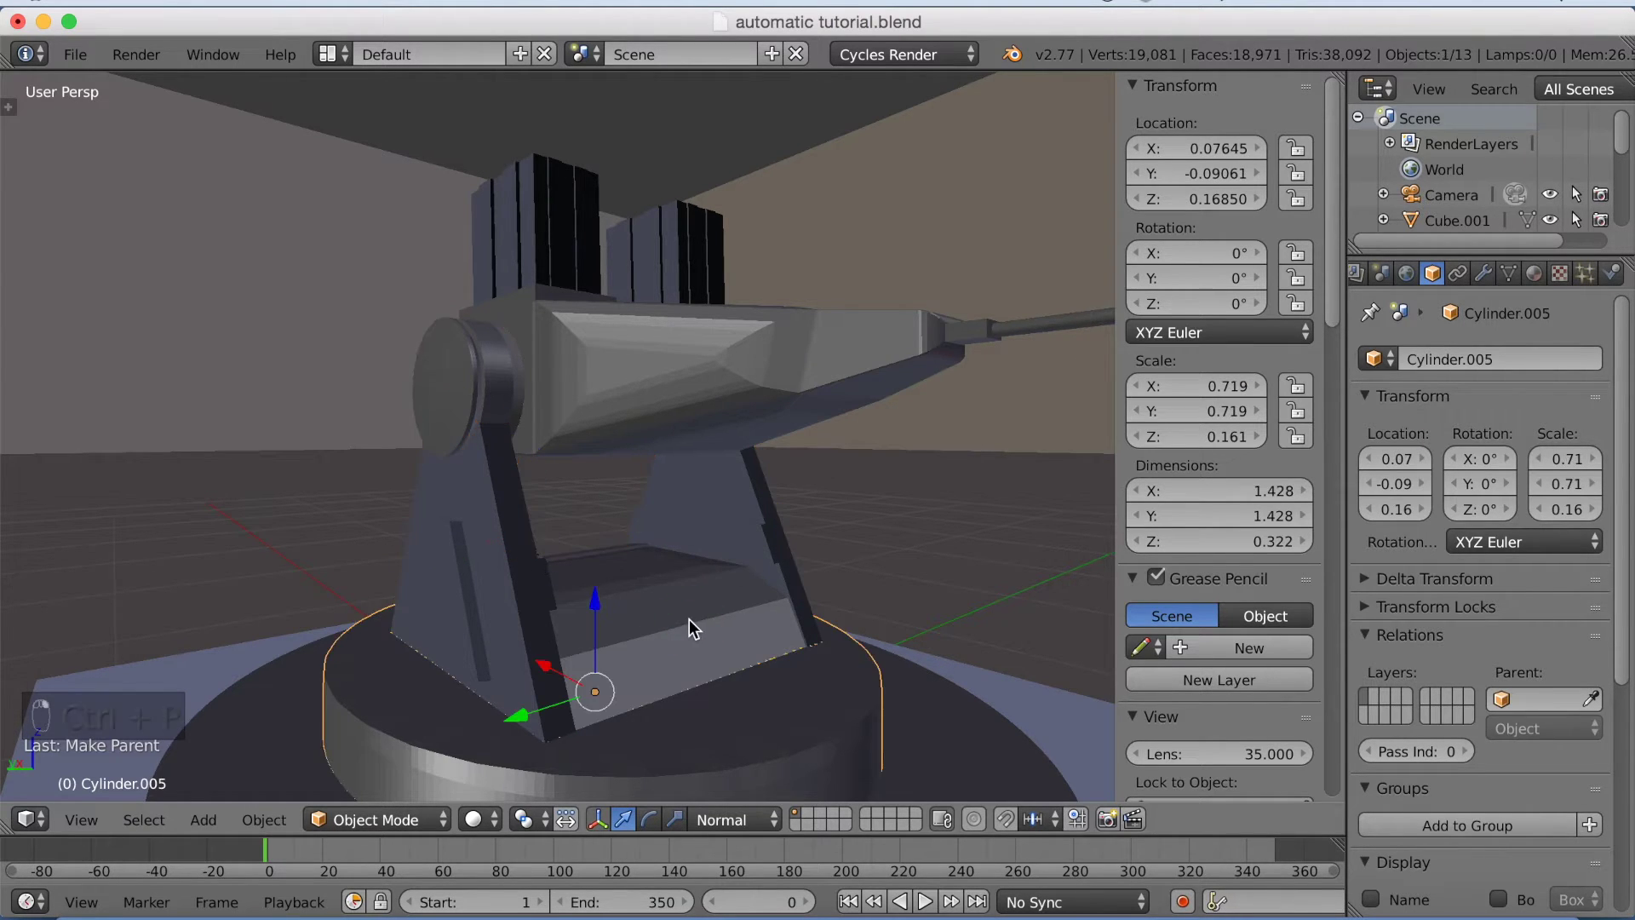
shift+right_click(804, 715)
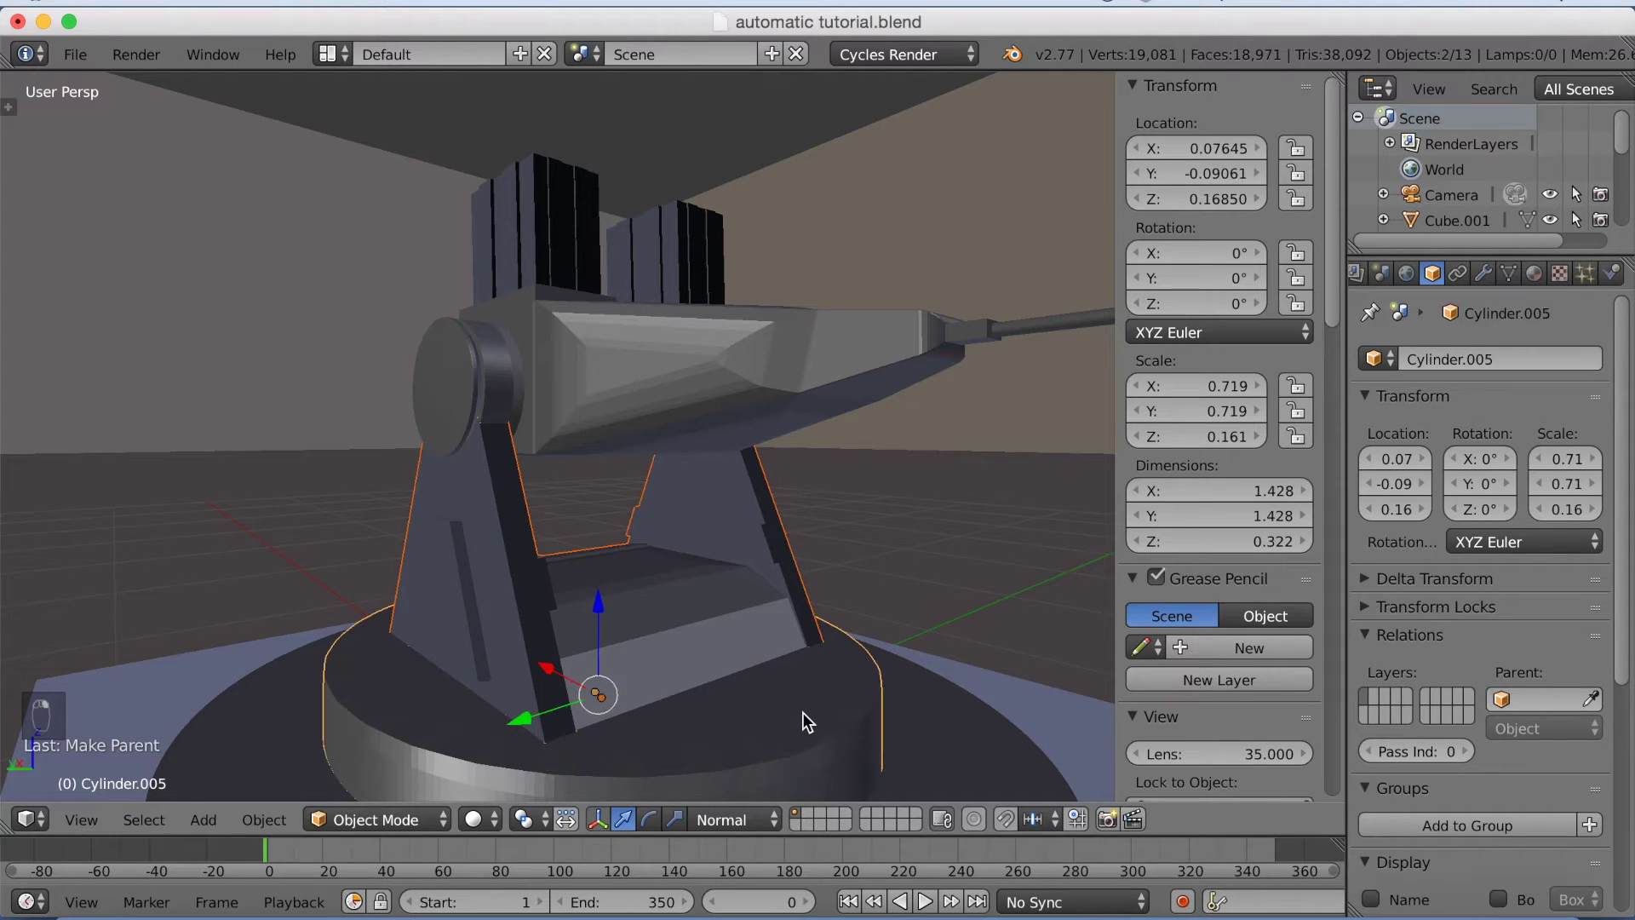
key(ctrl+p)
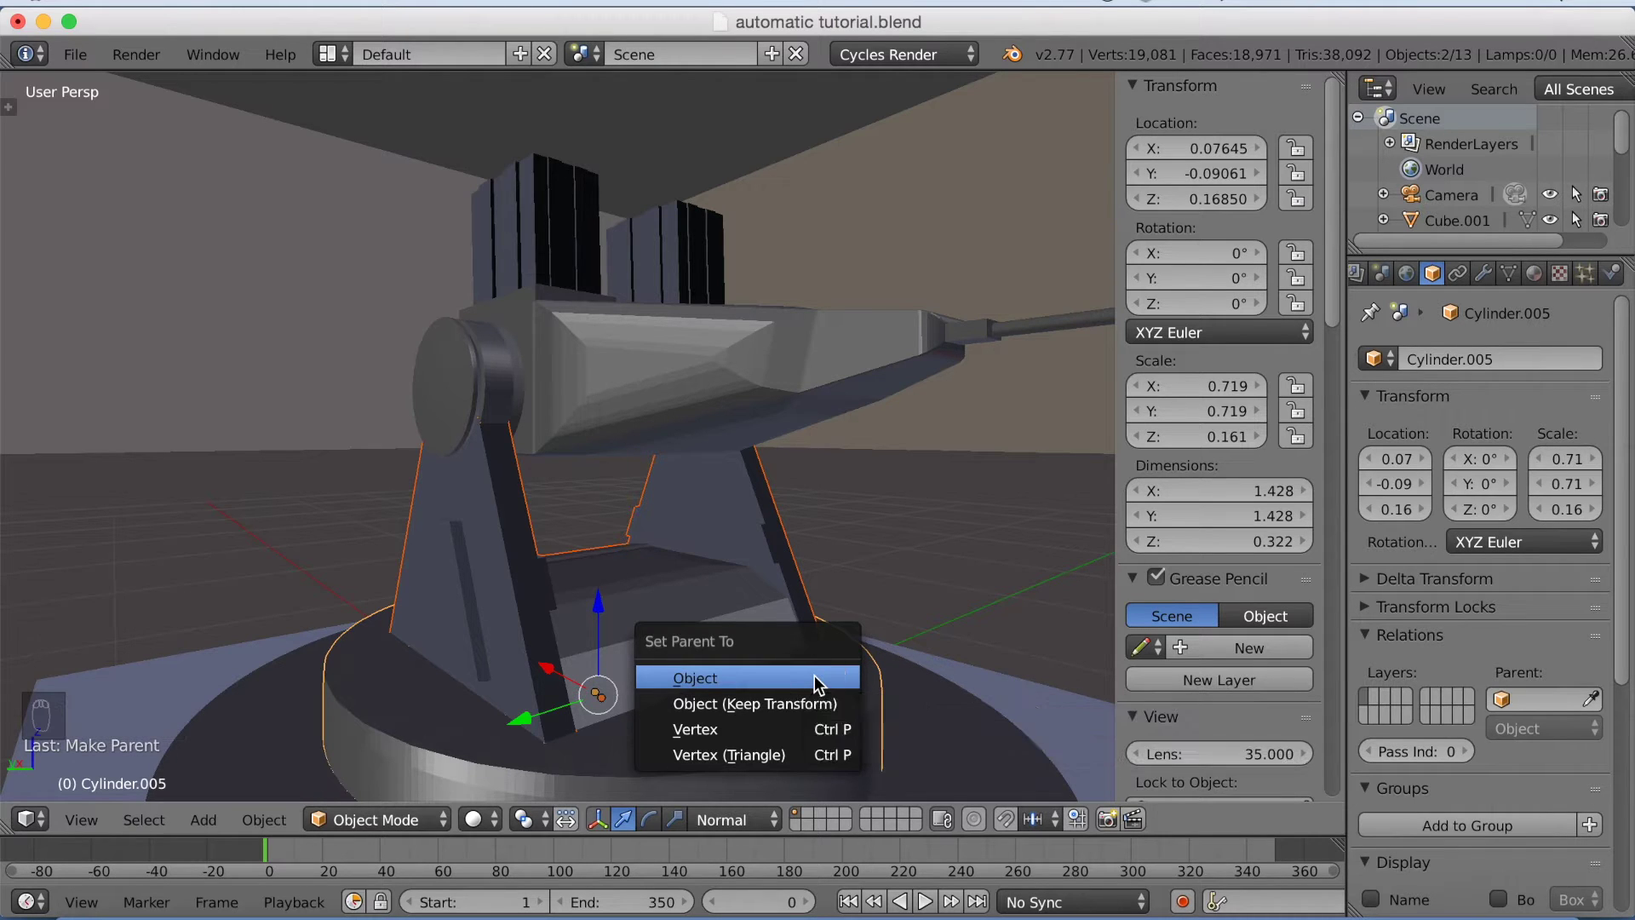
click(816, 679)
scroll(814, 676, down, 5)
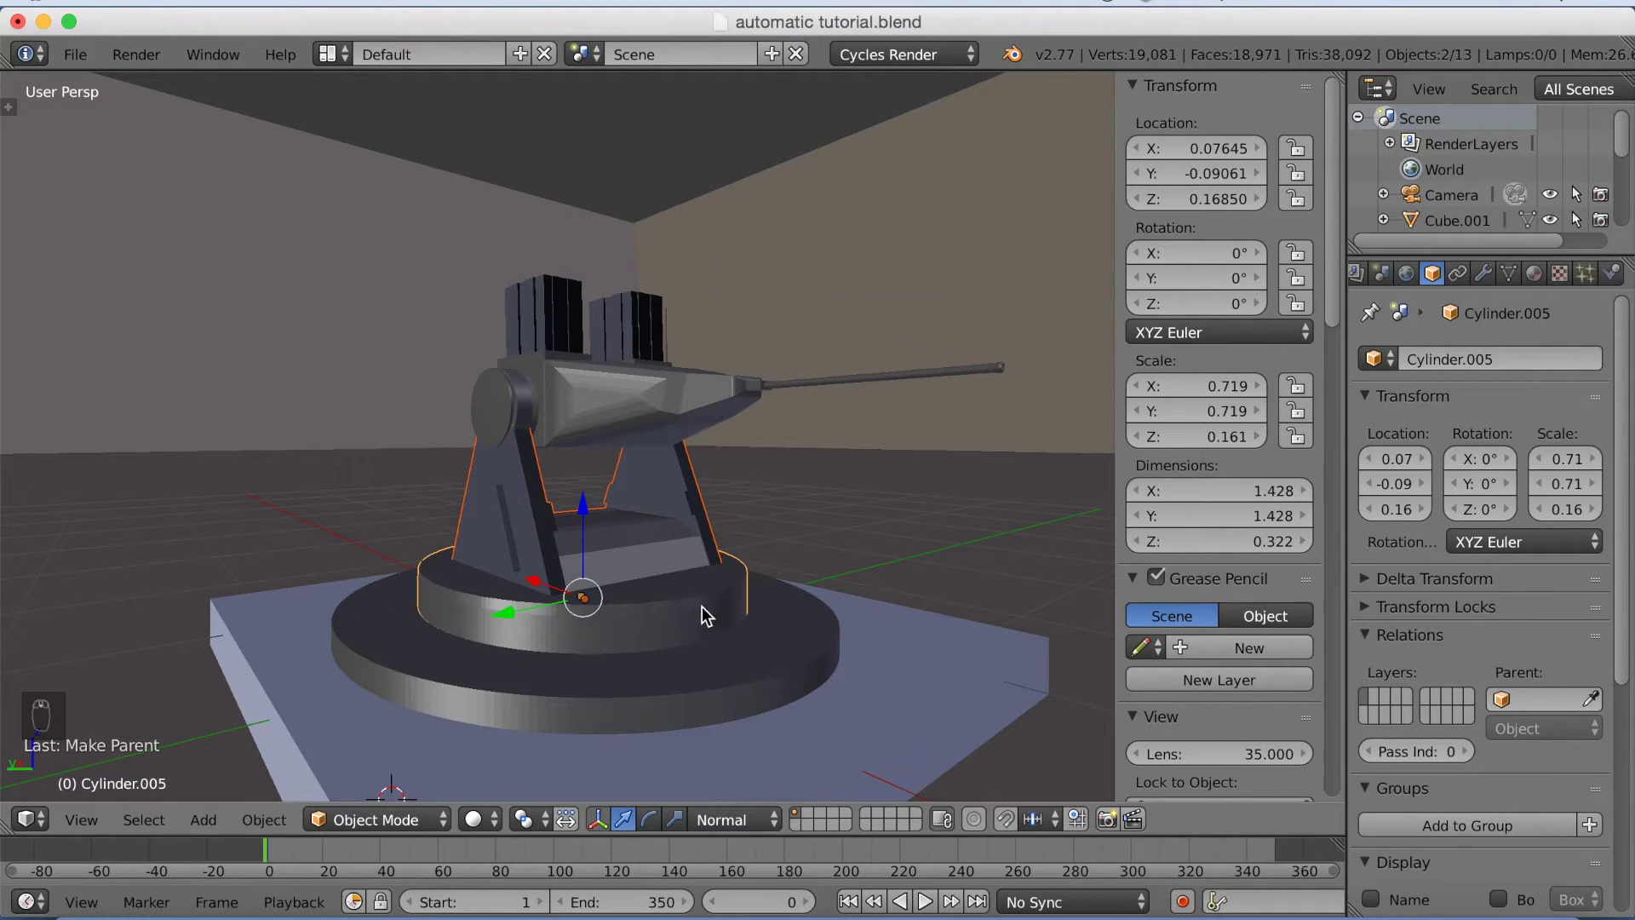
right_click(697, 607)
Test-swivel base ring Cylinder.005, reset its Z rotation to 0°, and keyframe it at frame 0.
right_click(693, 606)
middle_drag(718, 605, 762, 601)
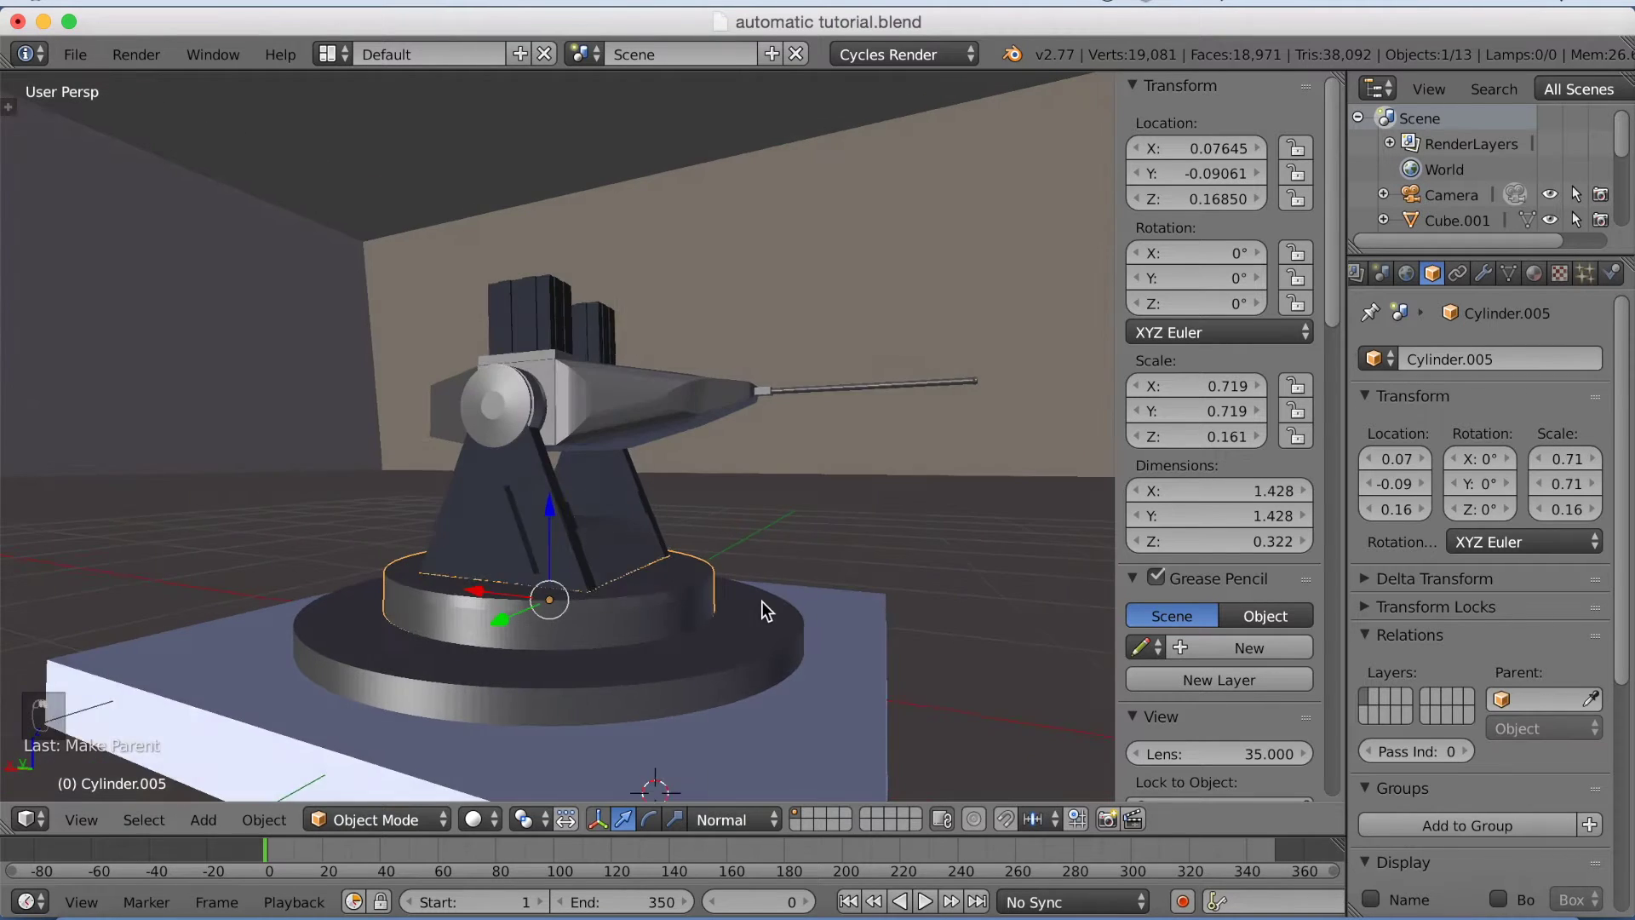
scroll(758, 608, up, 1)
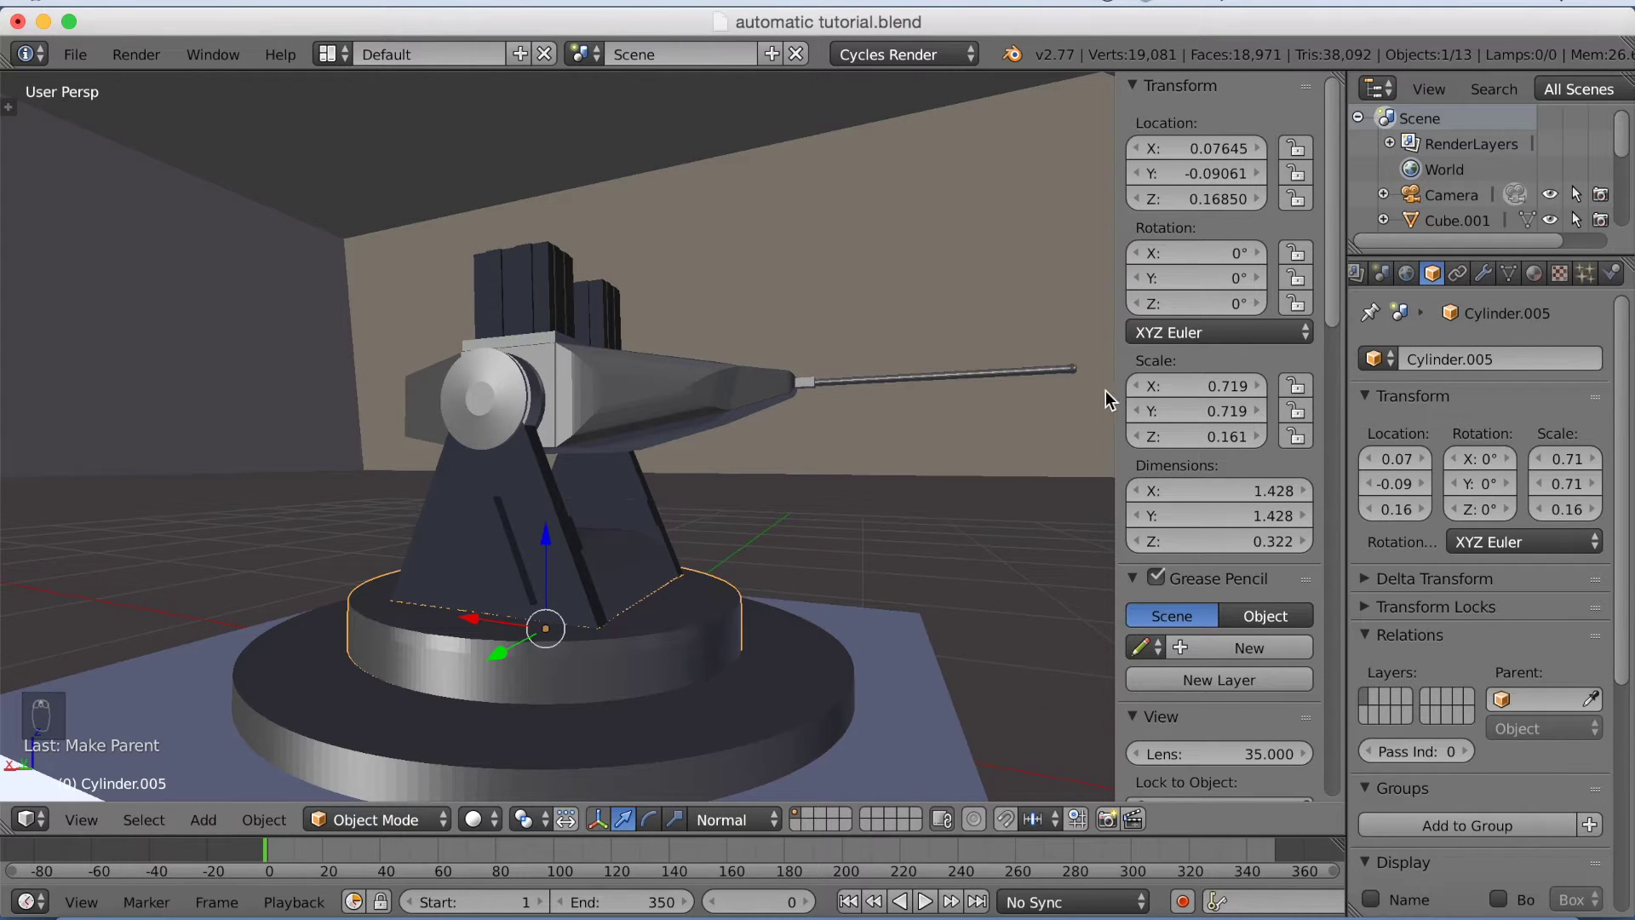
mouse_move(1167, 305)
mouse_down()
mouse_move(1204, 305)
mouse_move(1142, 304)
mouse_move(1172, 304)
mouse_up()
click(1172, 304)
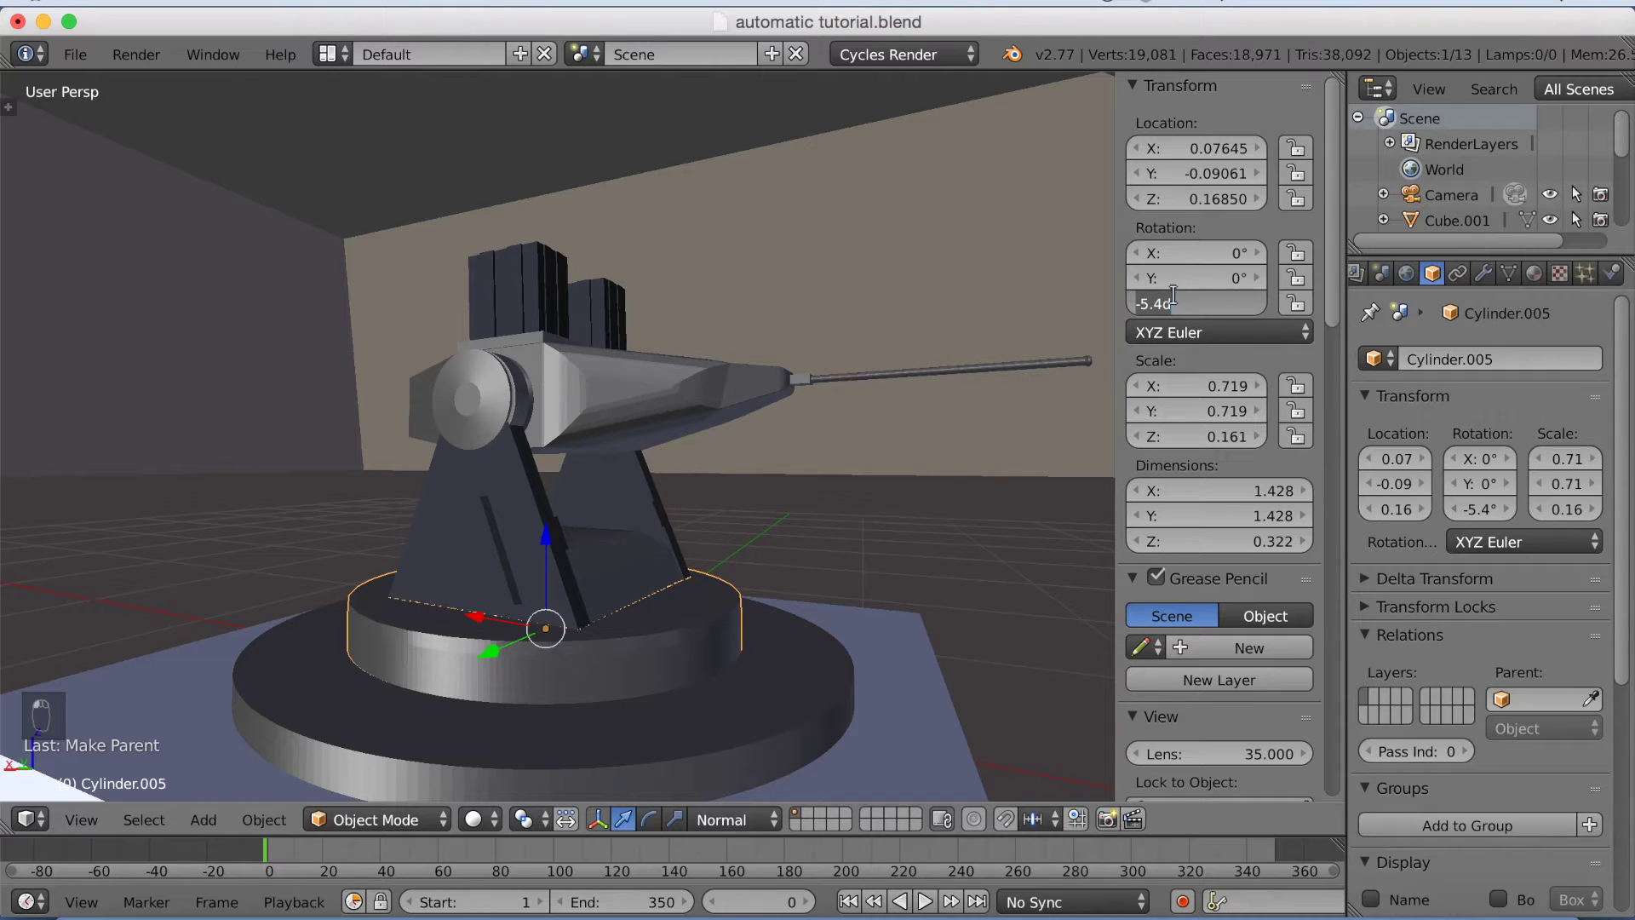
text(0)
key(Return)
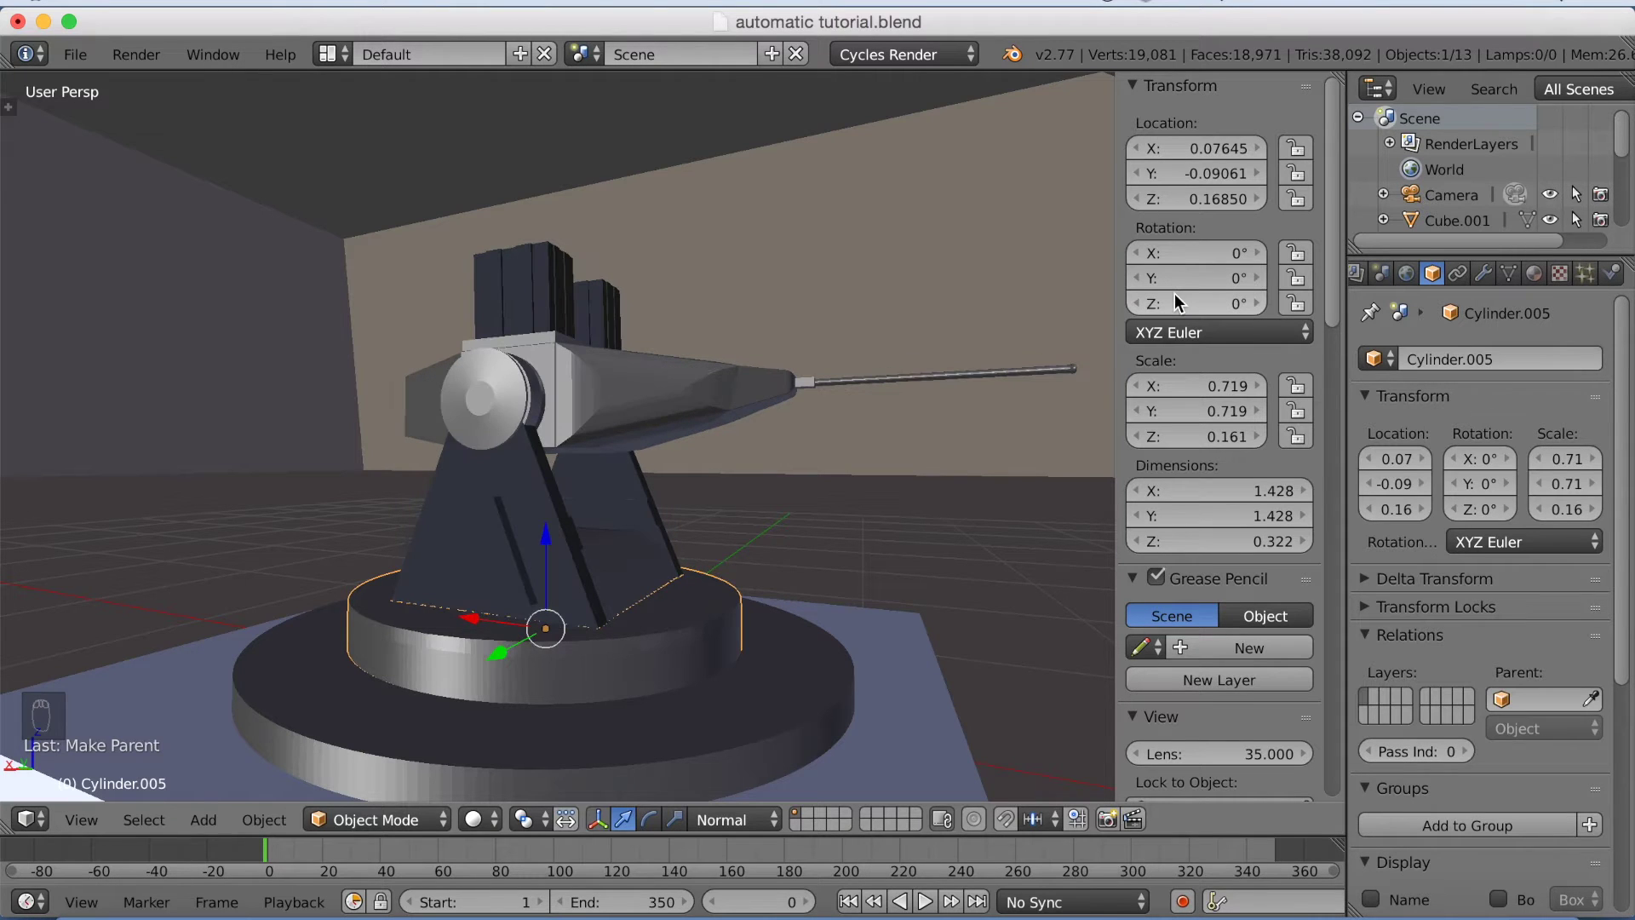
middle_drag(956, 366, 845, 486)
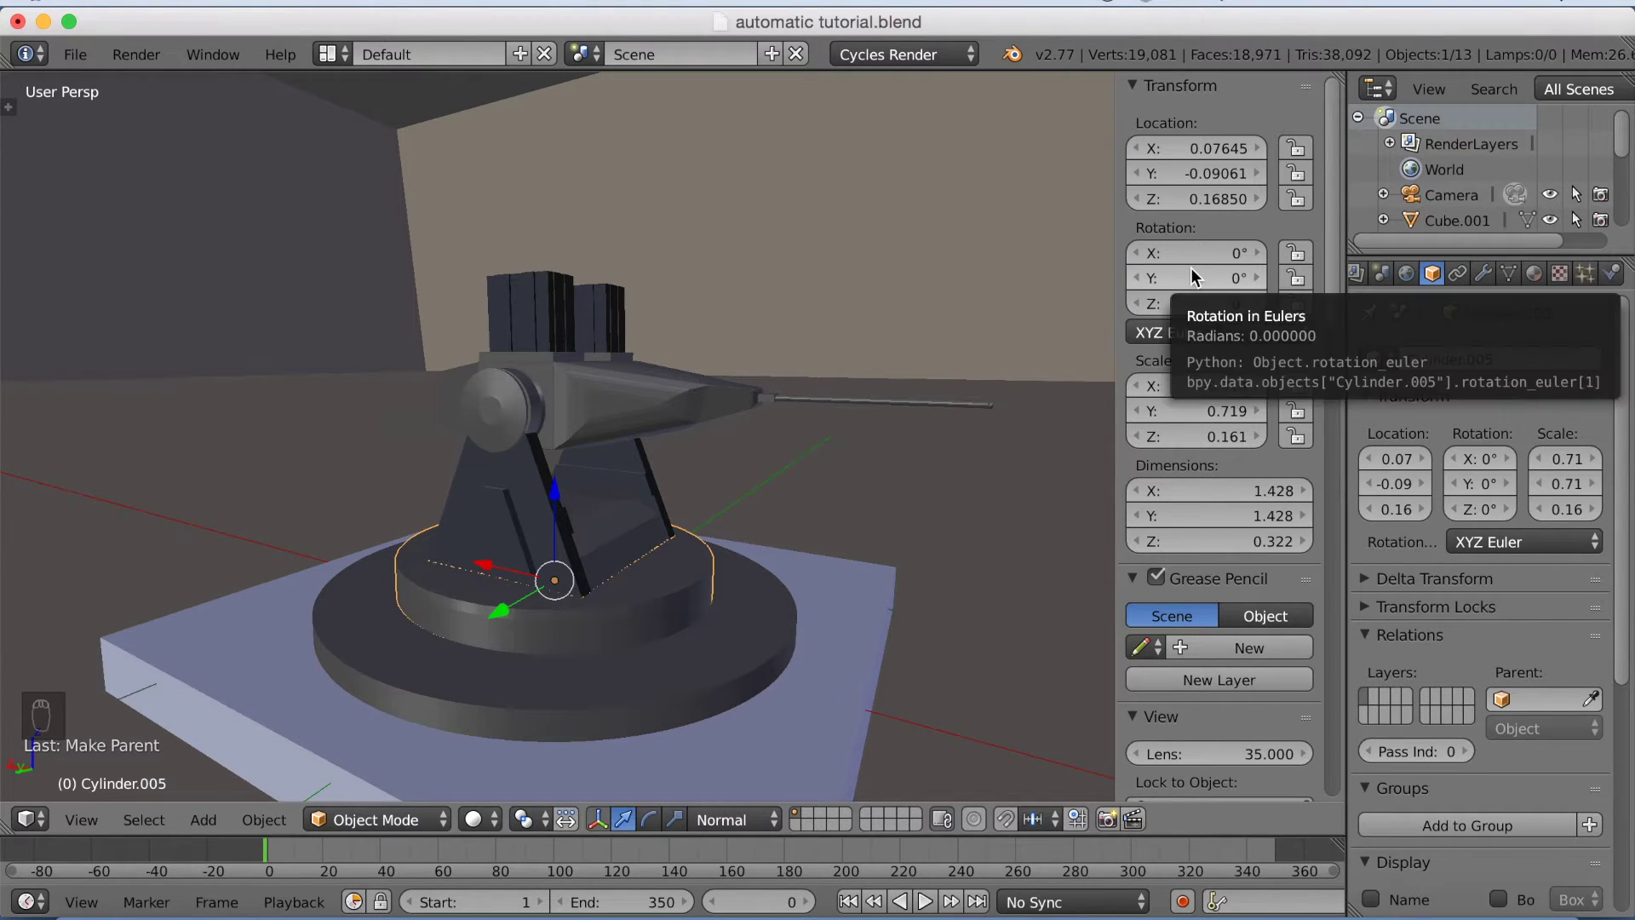
key(i)
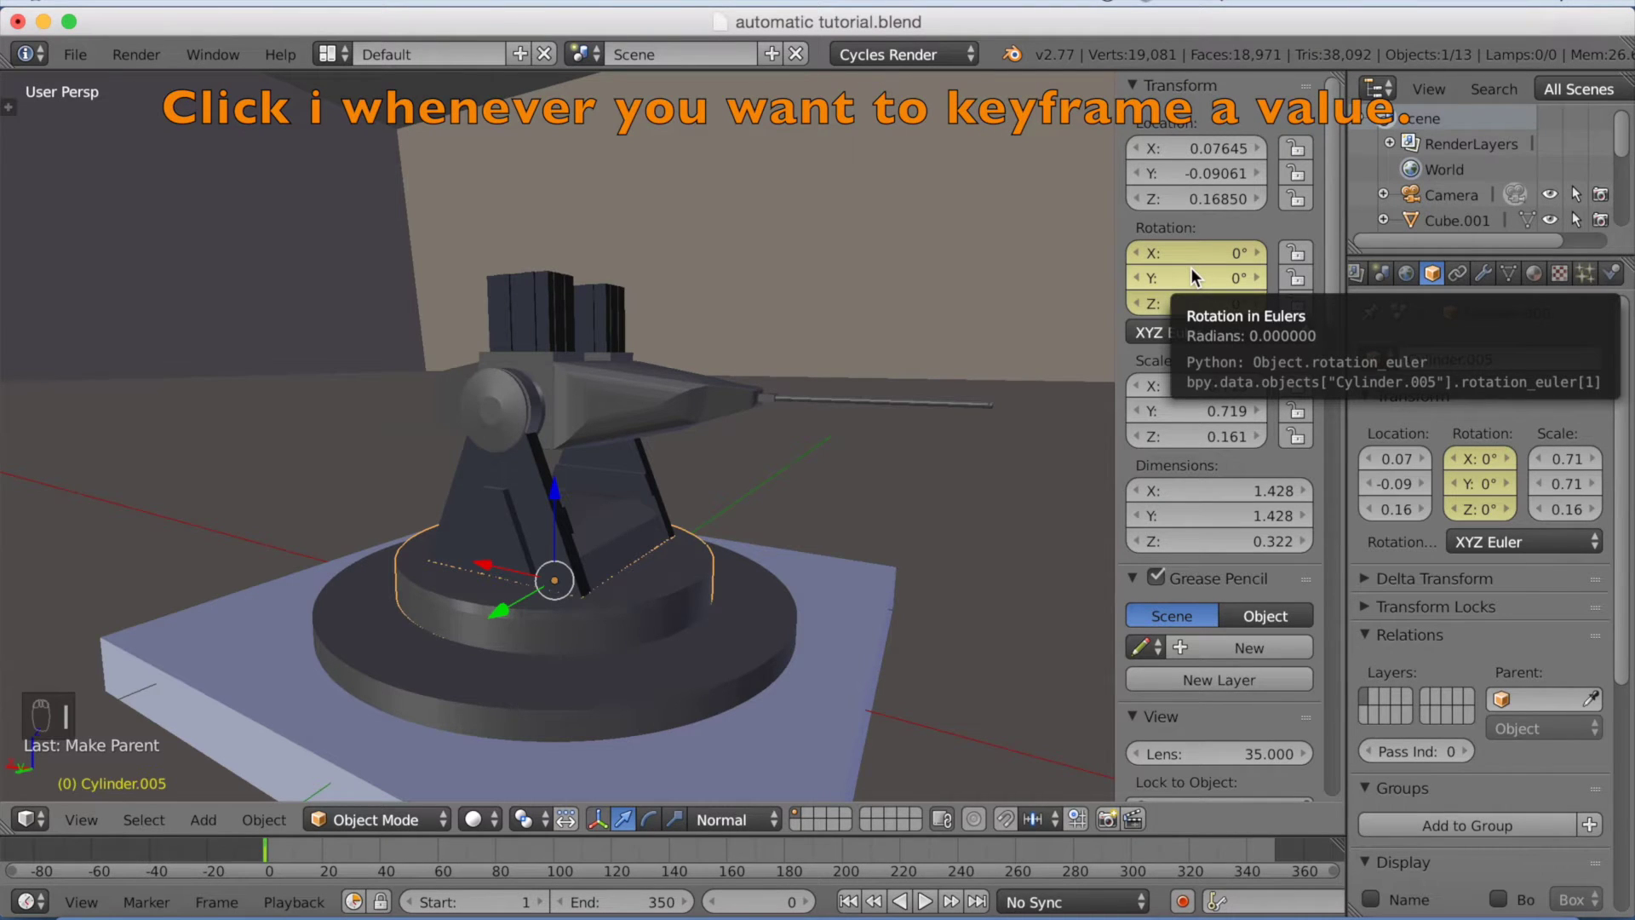
Keyframe pivot disk Cylinder.002's rotation at frame 0, then reselect the base and start playback.
right_click(497, 409)
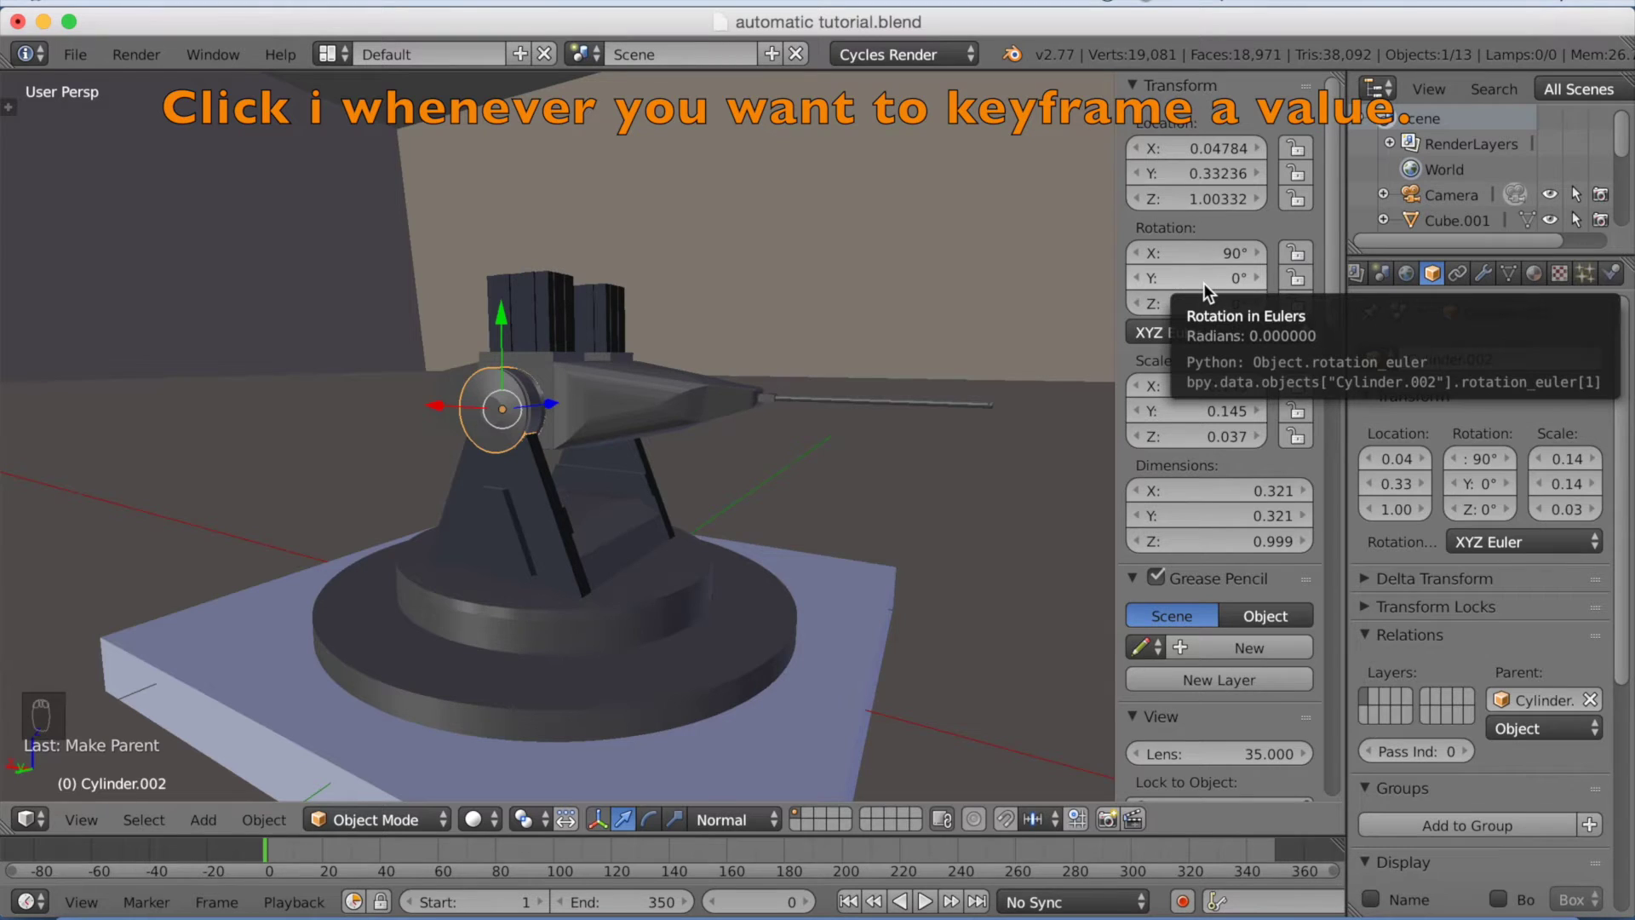
key(i)
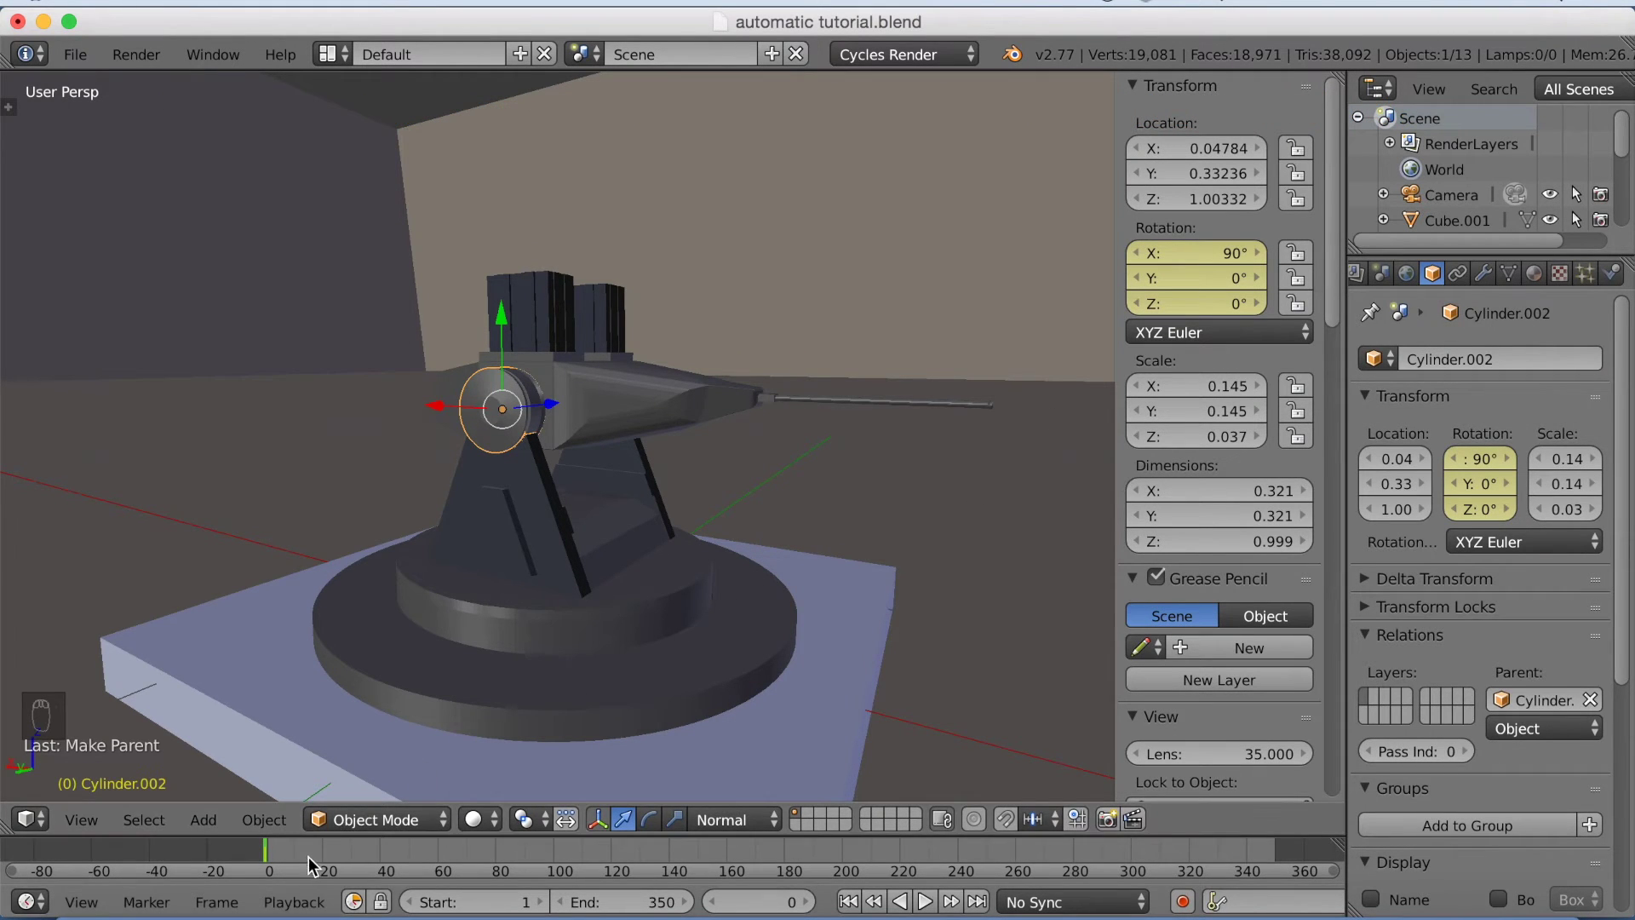
right_click(488, 625)
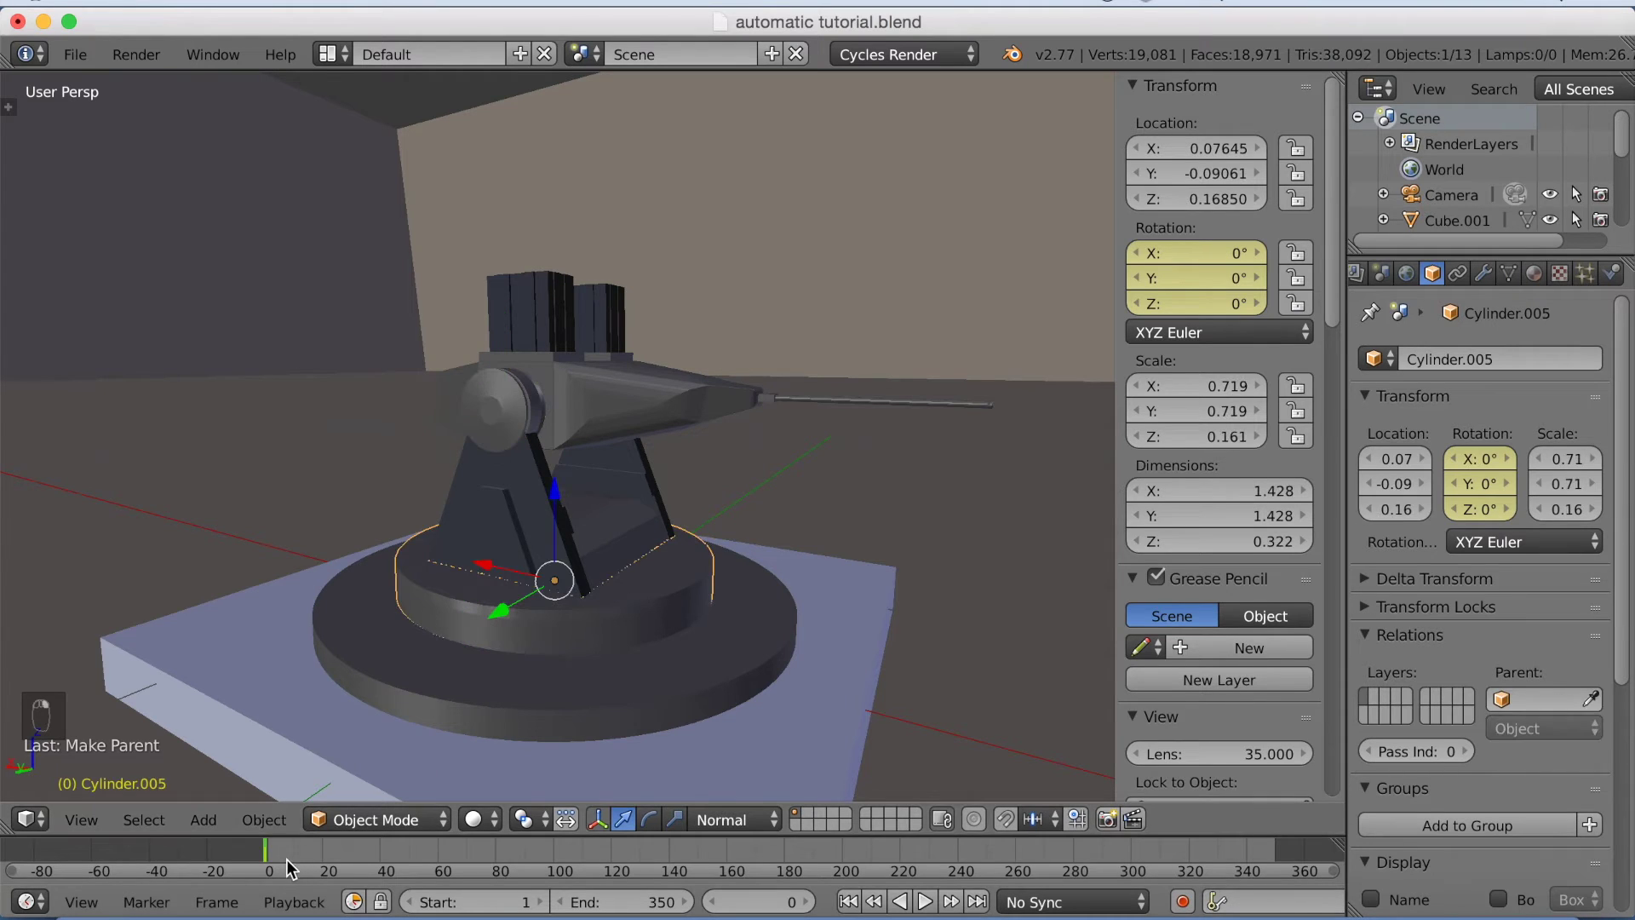
key(alt+a)
Swivel the turret base to about -113.8° Z and keyframe it at frame 101.
click(495, 848)
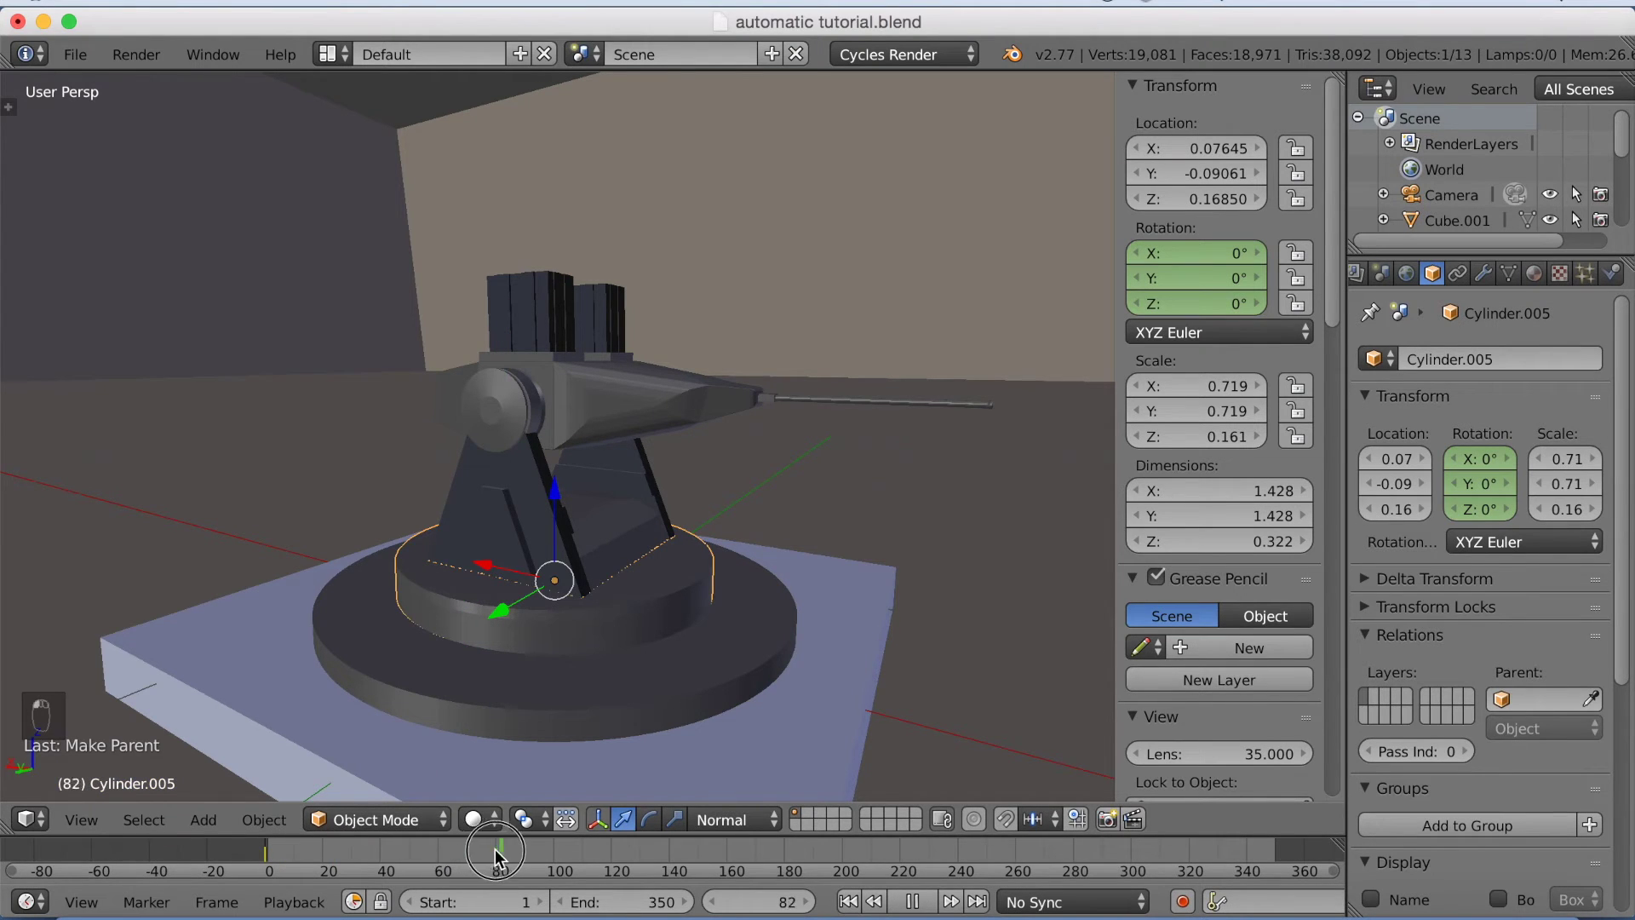
key(alt+a)
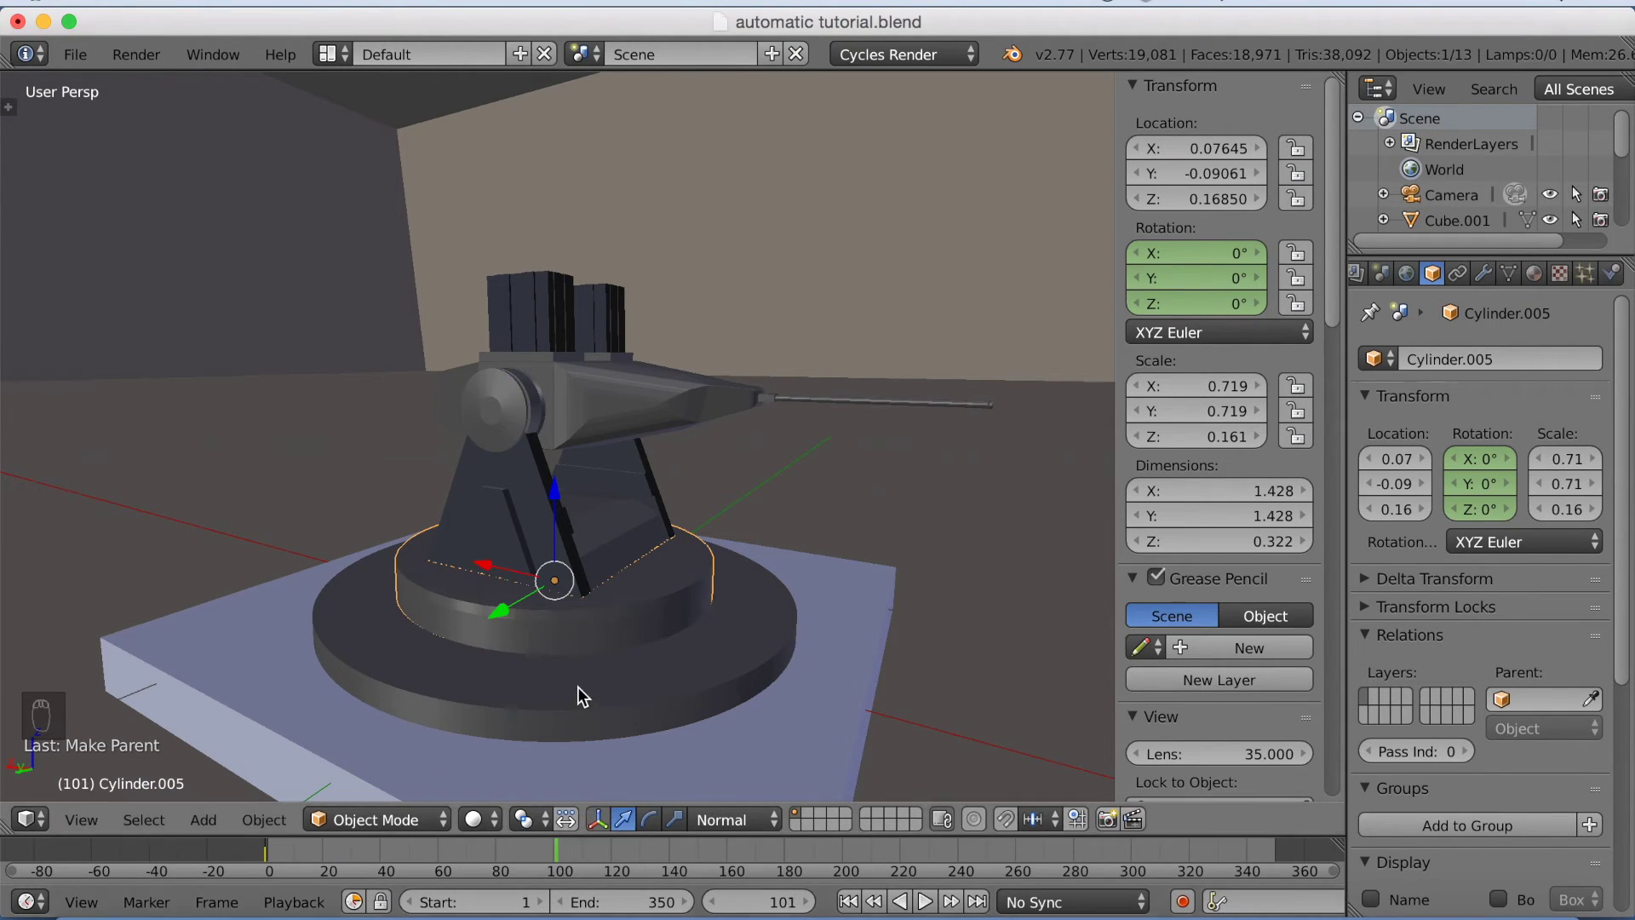
drag(1175, 303, 1086, 304)
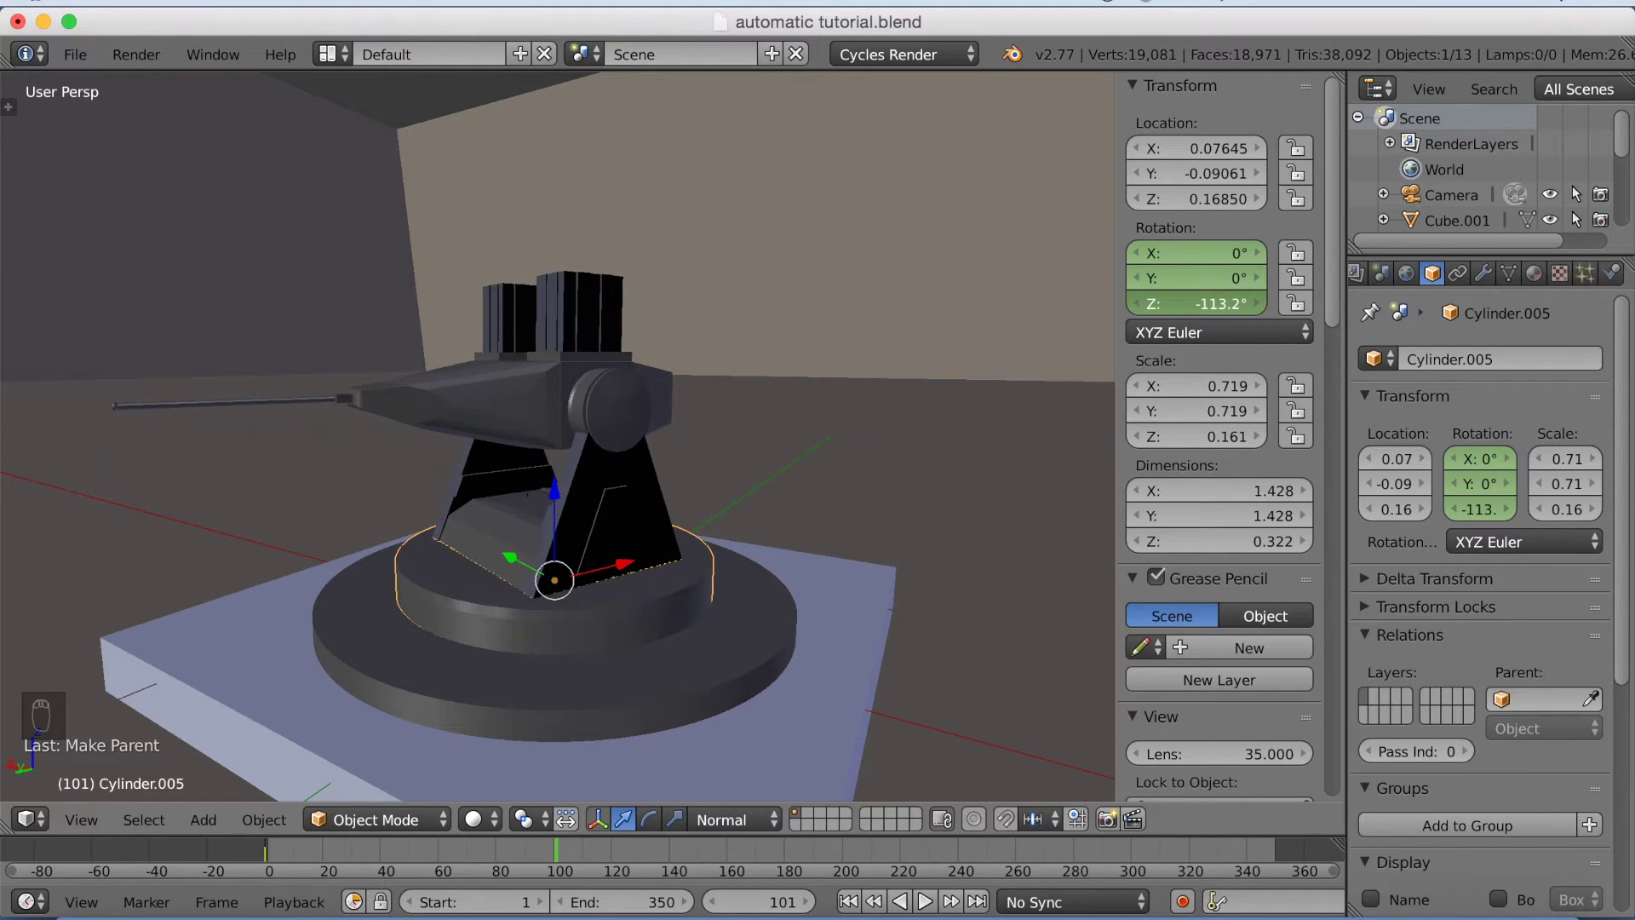
drag(1209, 304, 1218, 289)
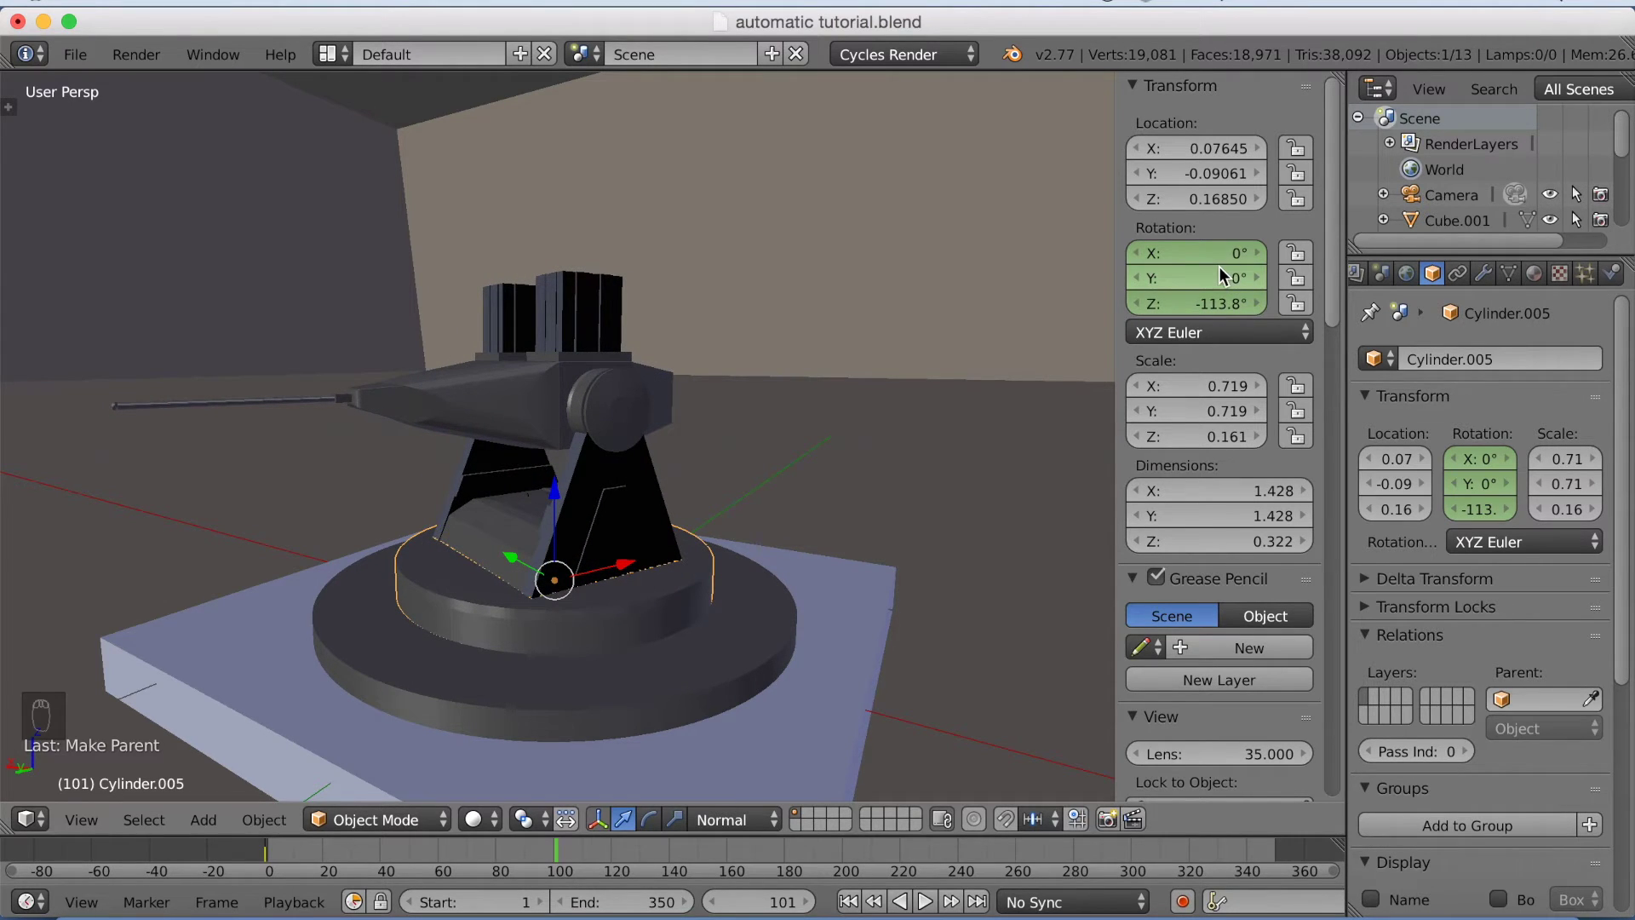
key(i)
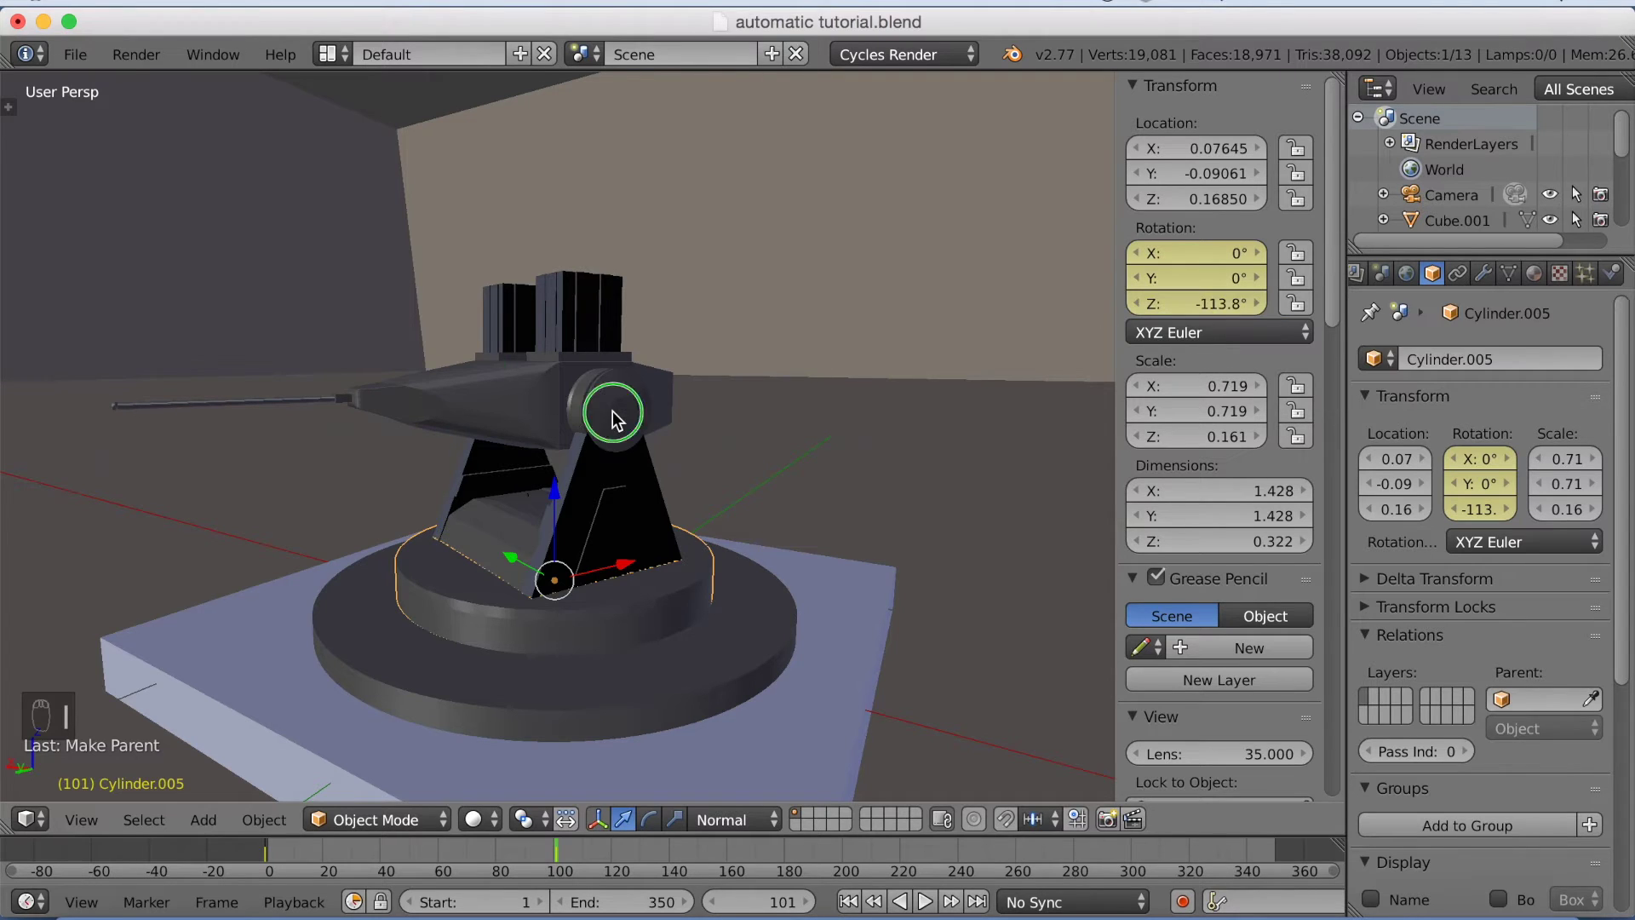
Tilt the pivot disk to 22° Y, keyframe it, and rewind the timeline toward frame 0.
right_click(613, 413)
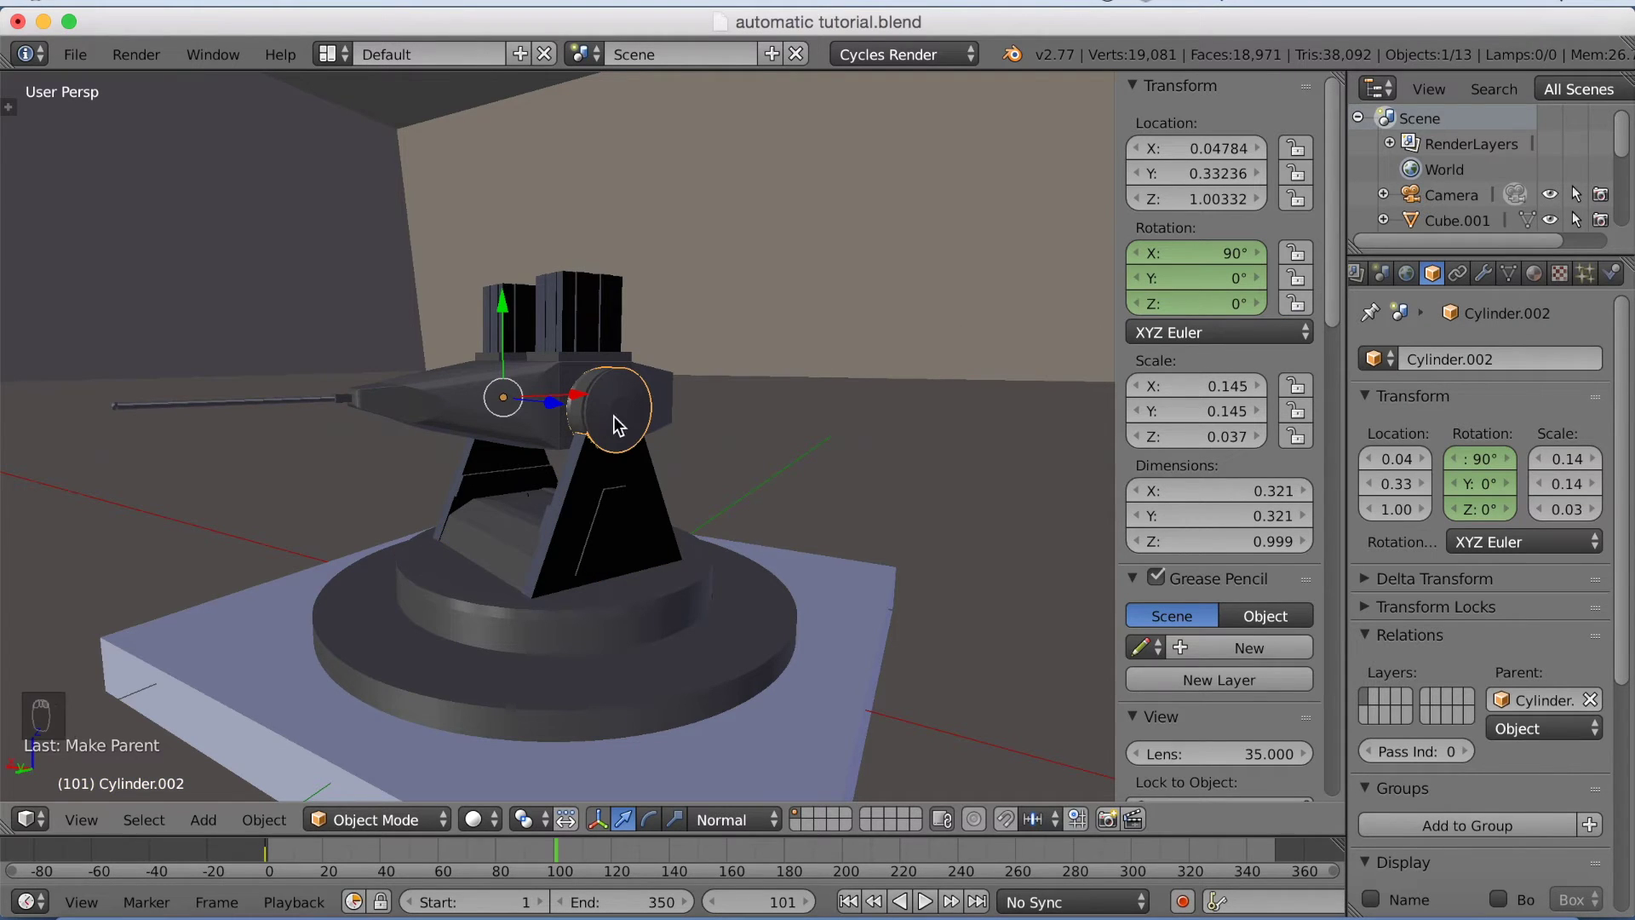
mouse_move(1183, 280)
mouse_down()
mouse_move(1251, 279)
mouse_move(1181, 283)
mouse_up()
key(i)
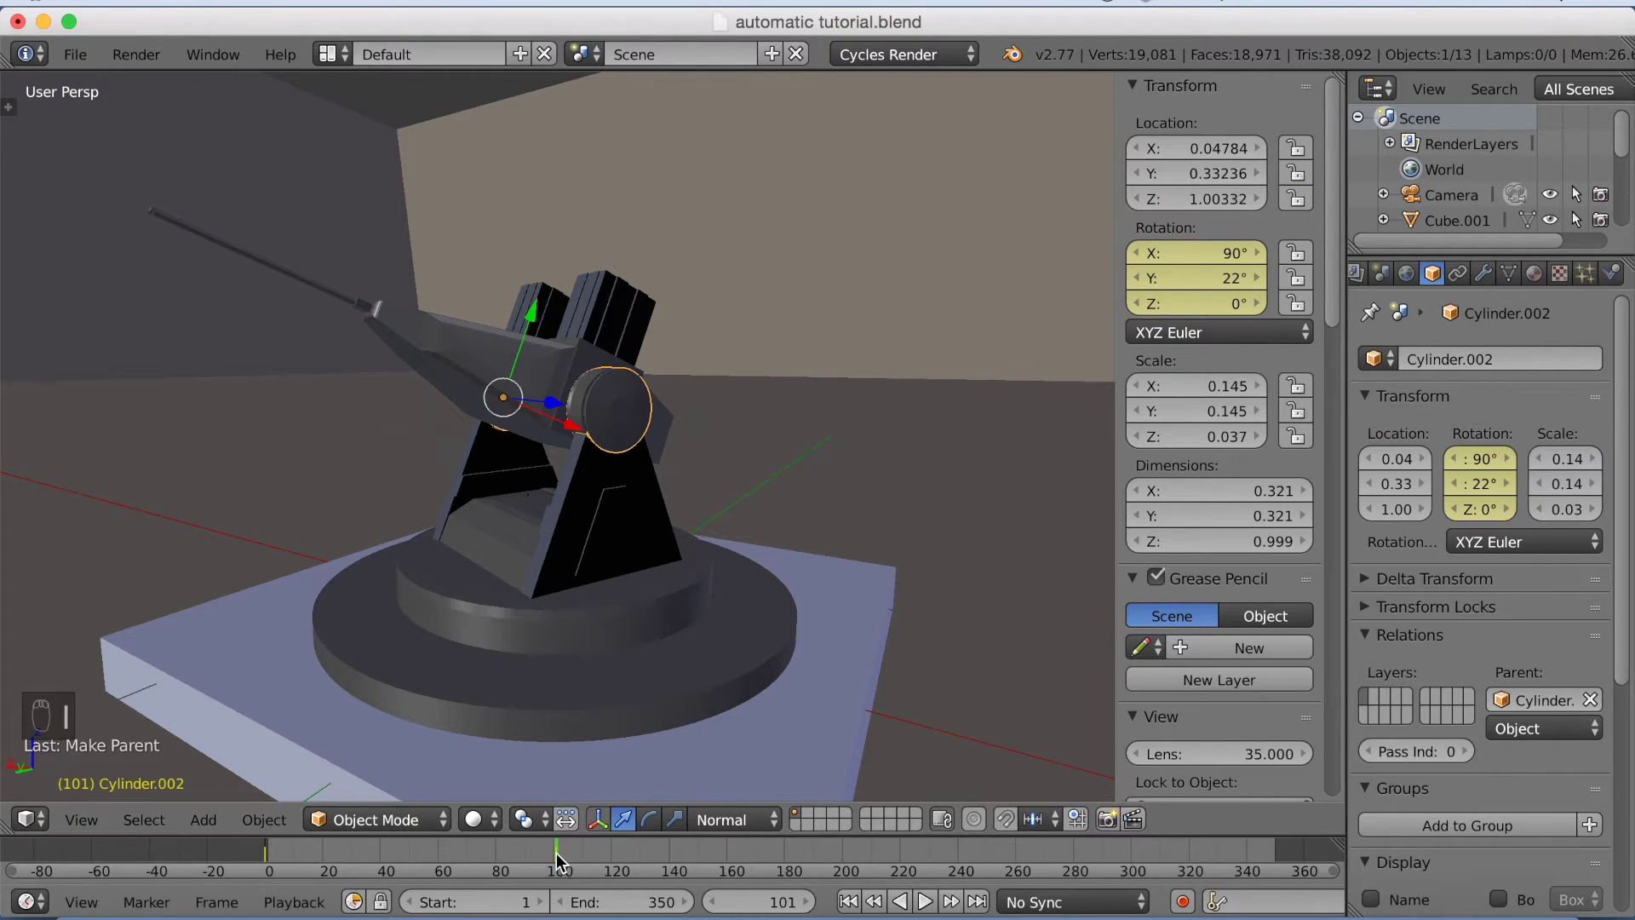
drag(556, 851, 266, 874)
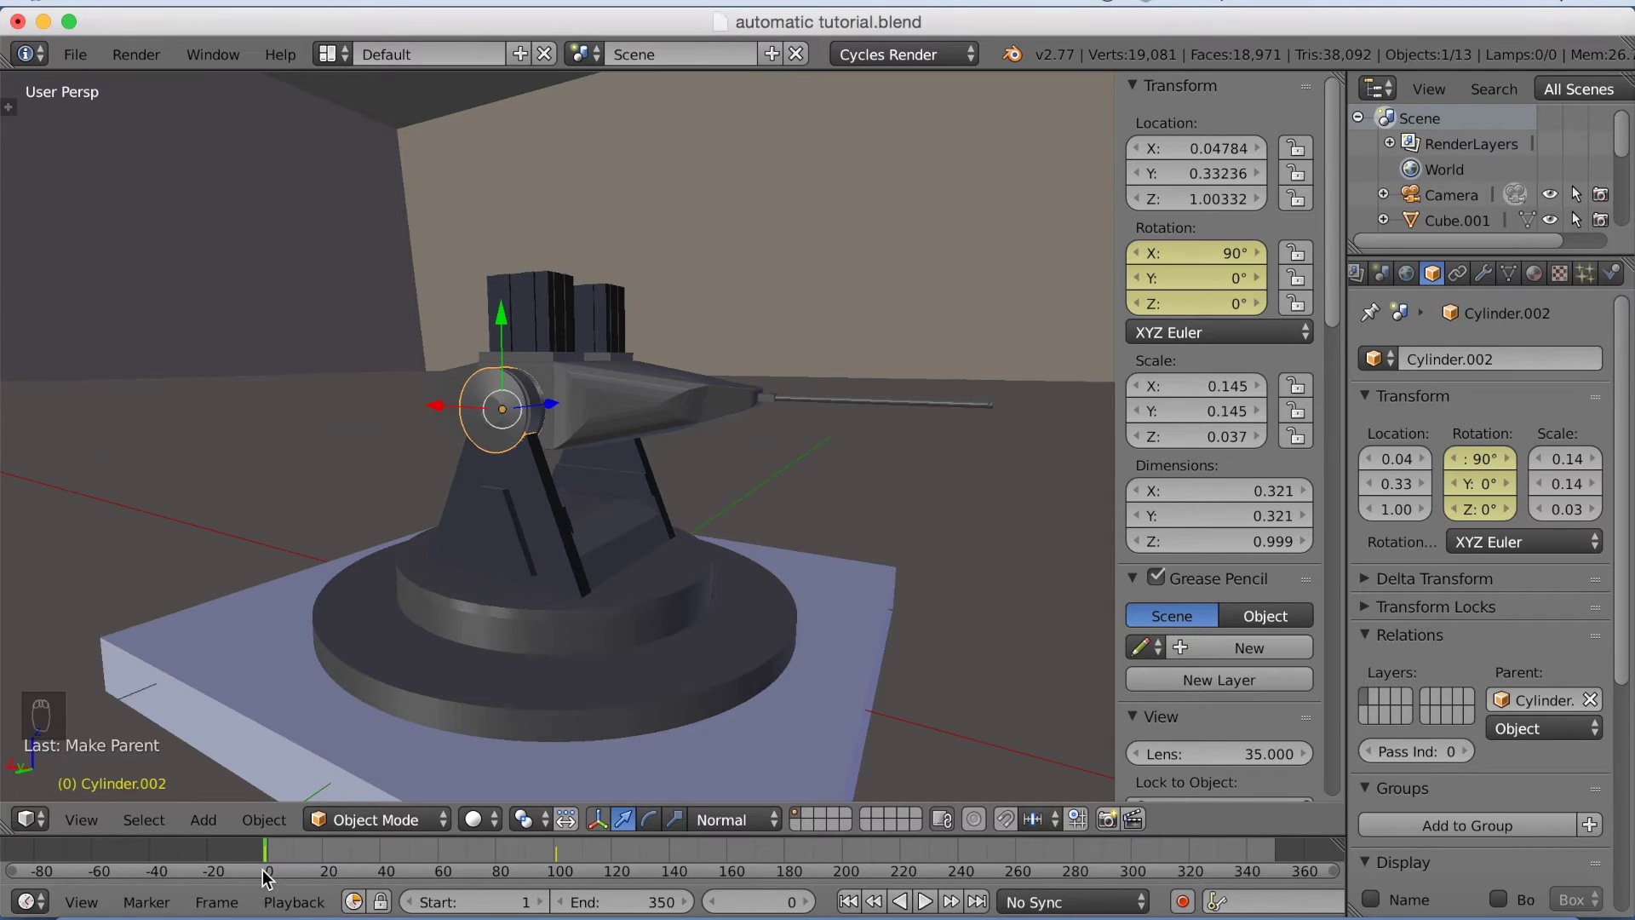
Play back the swivel and elevation animation, pausing at frame 94.
click(928, 902)
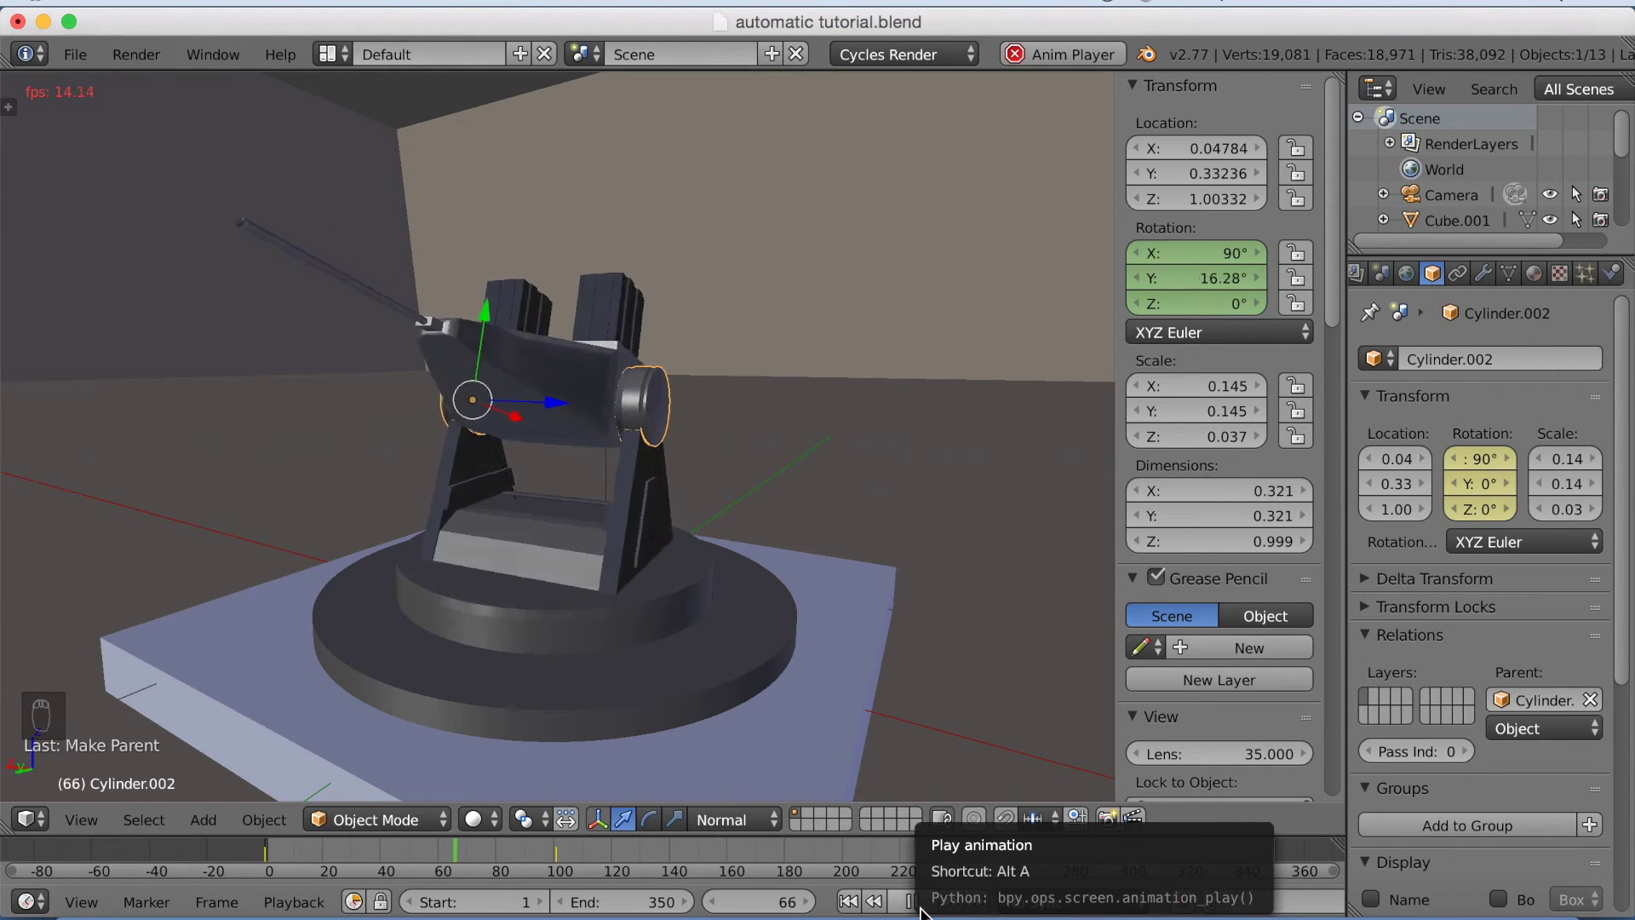
click(913, 904)
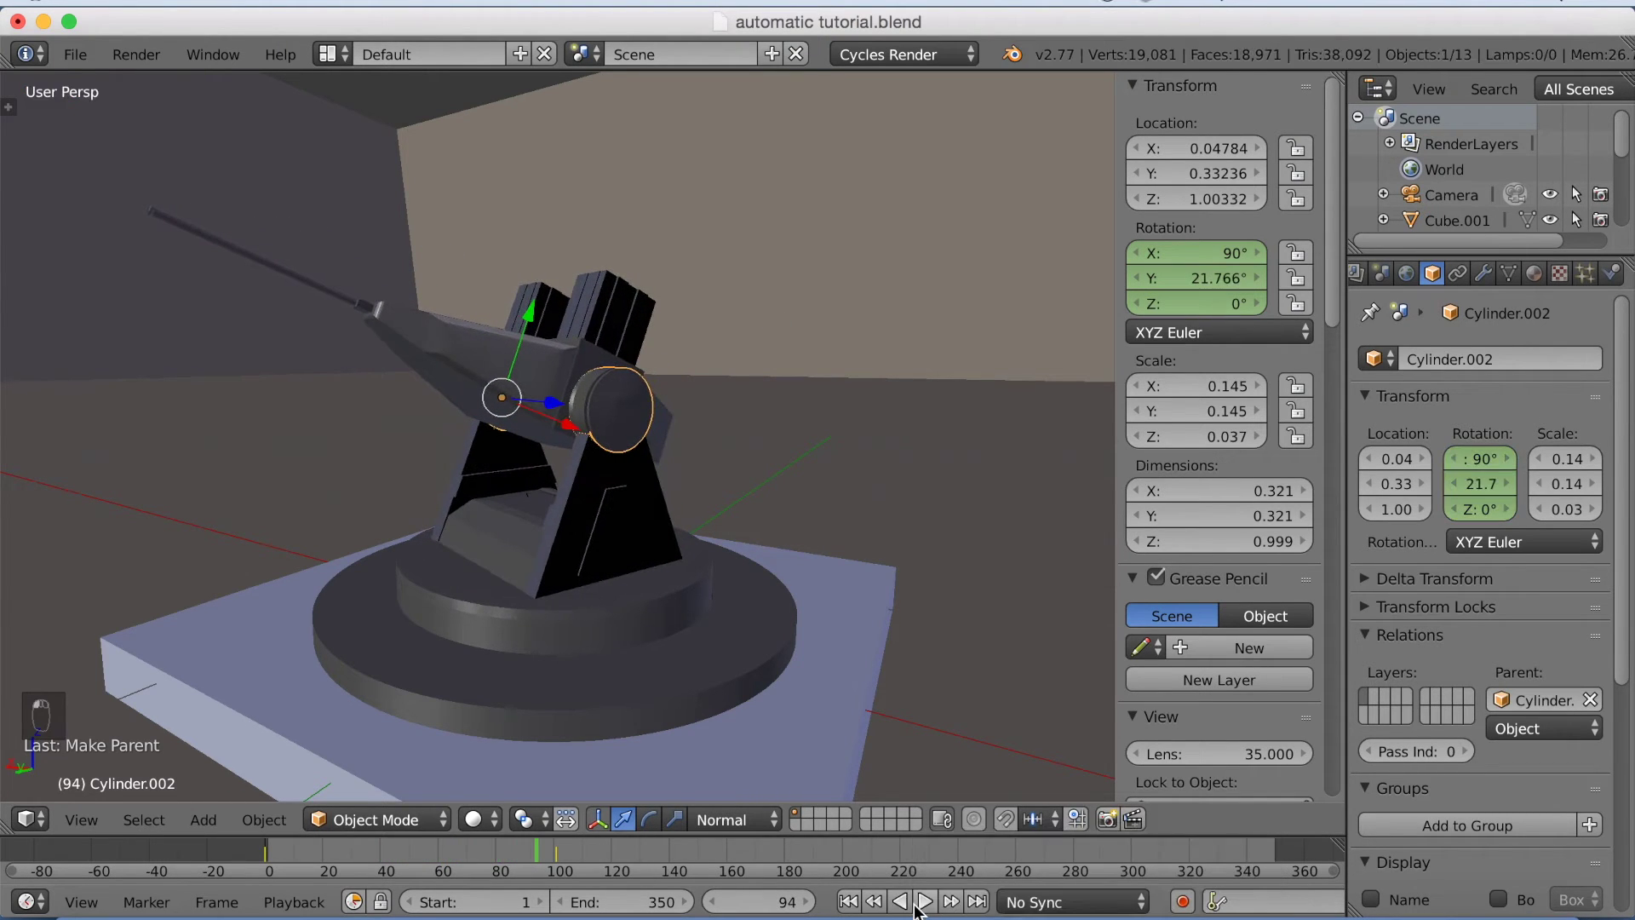
click(31, 820)
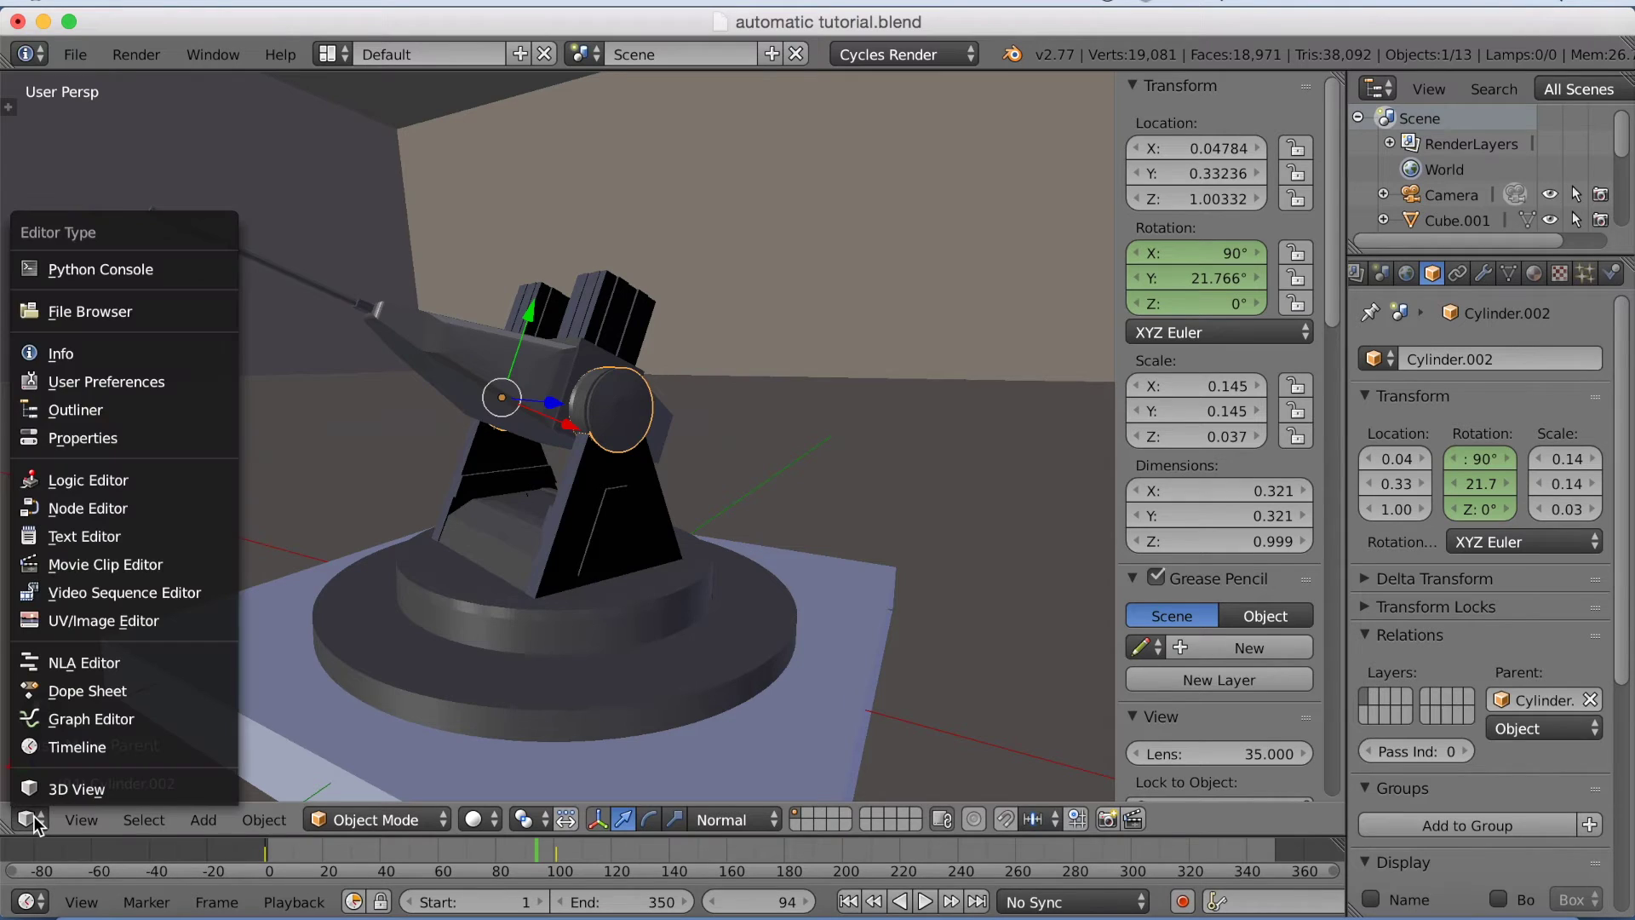
Set the elevation keyframes to Linear interpolation in the Graph Editor, then return to 3D View.
click(82, 719)
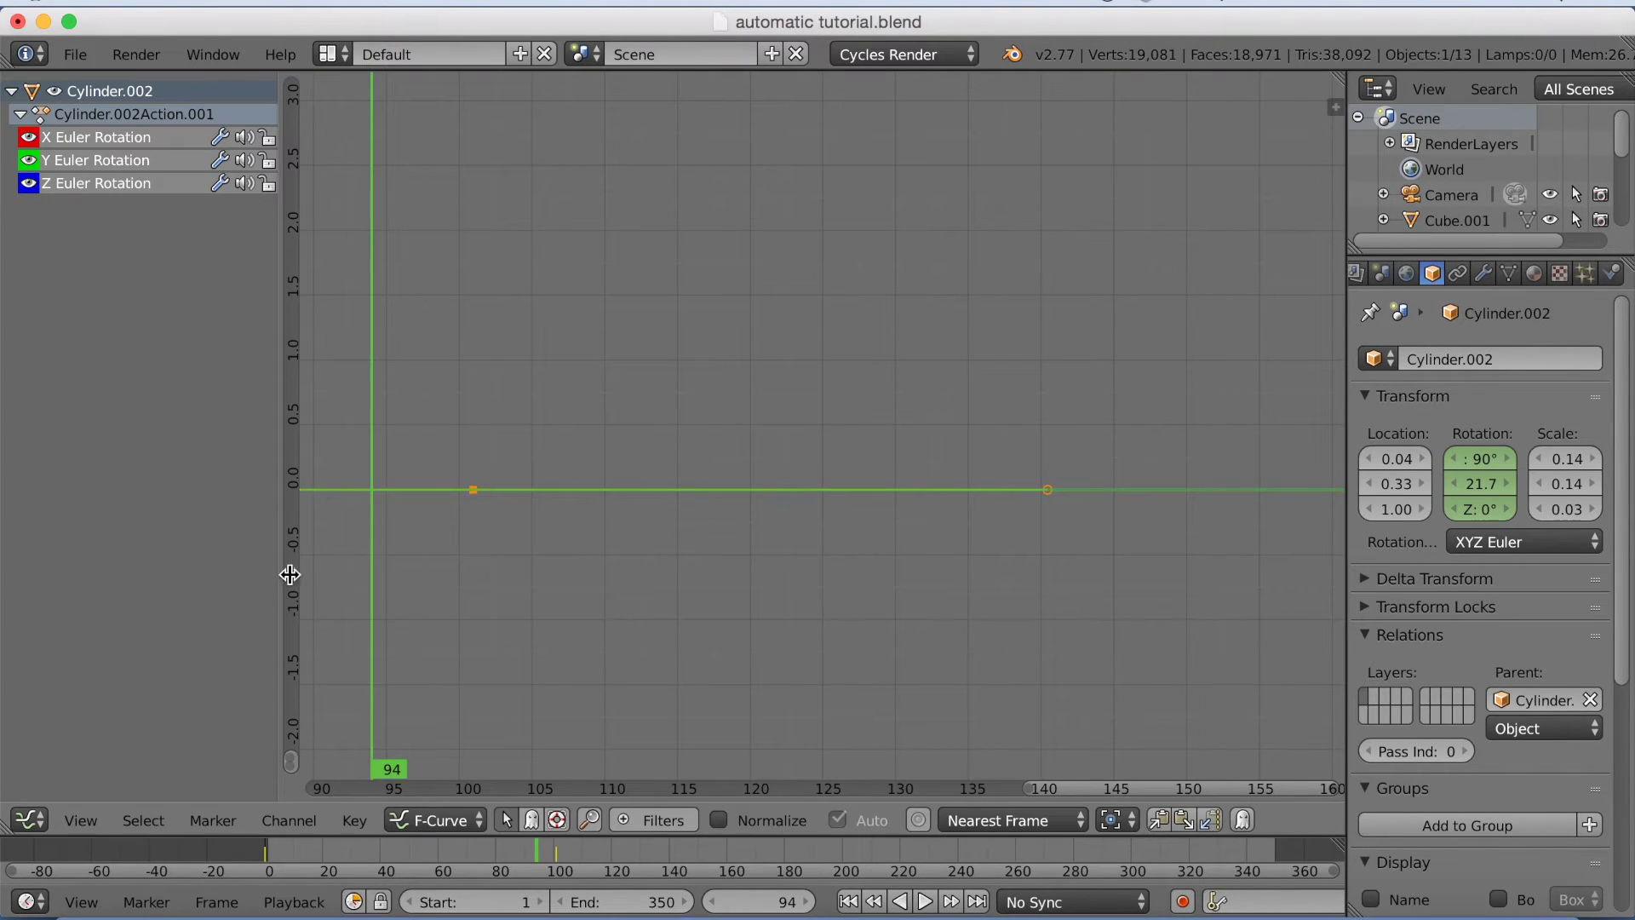
scroll(574, 498, down, 4)
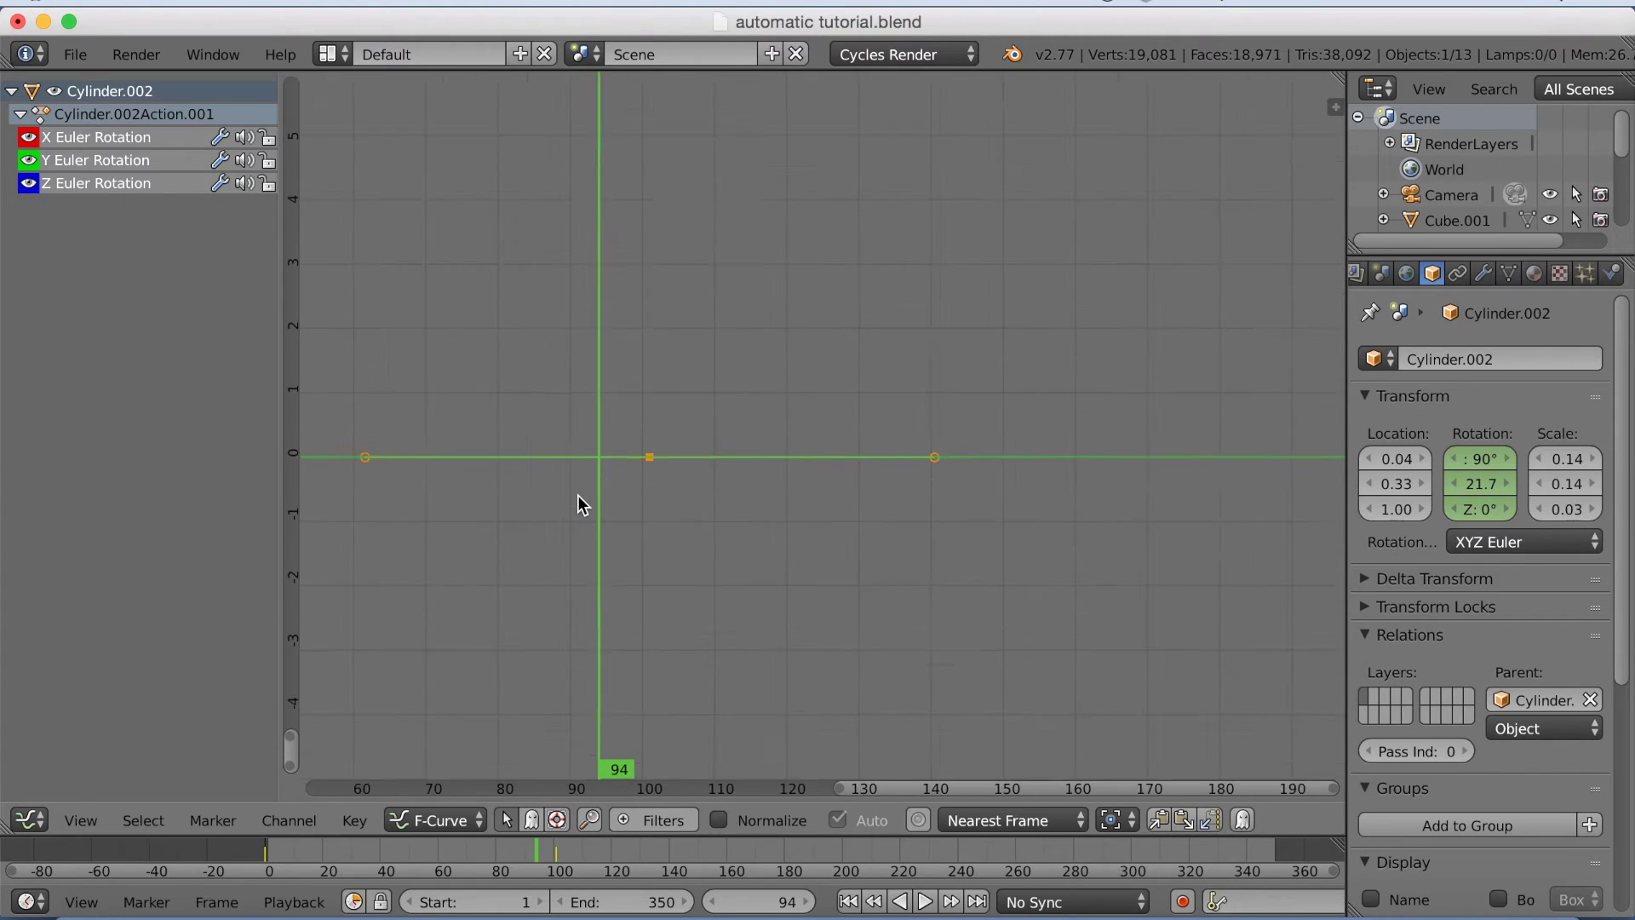
scroll(578, 494, up, 2)
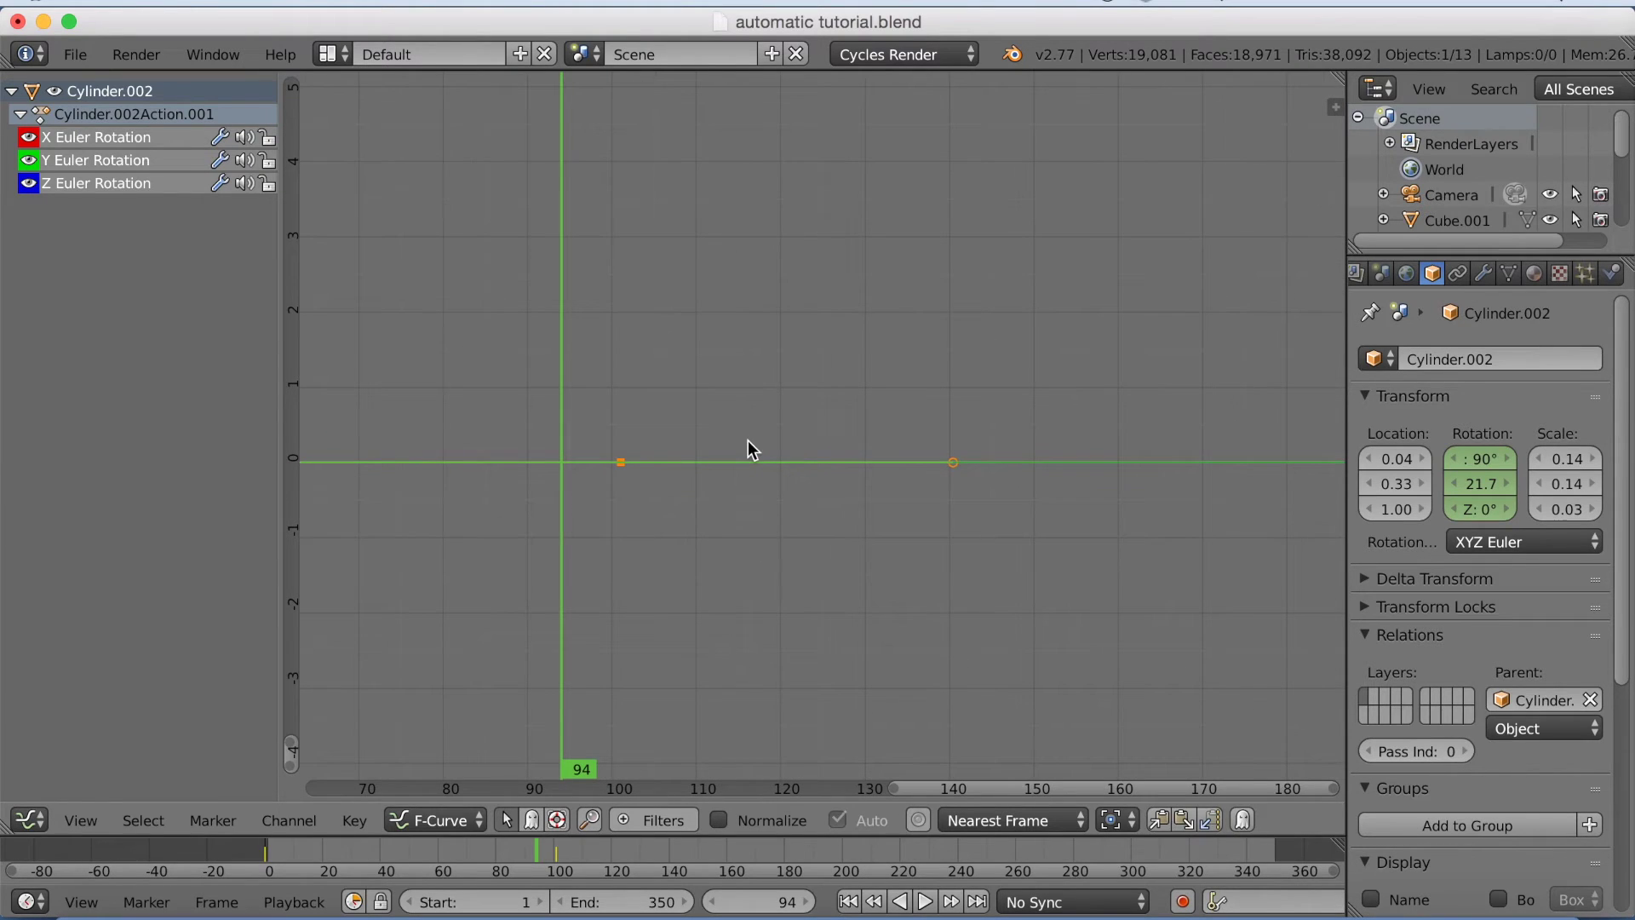
key(t)
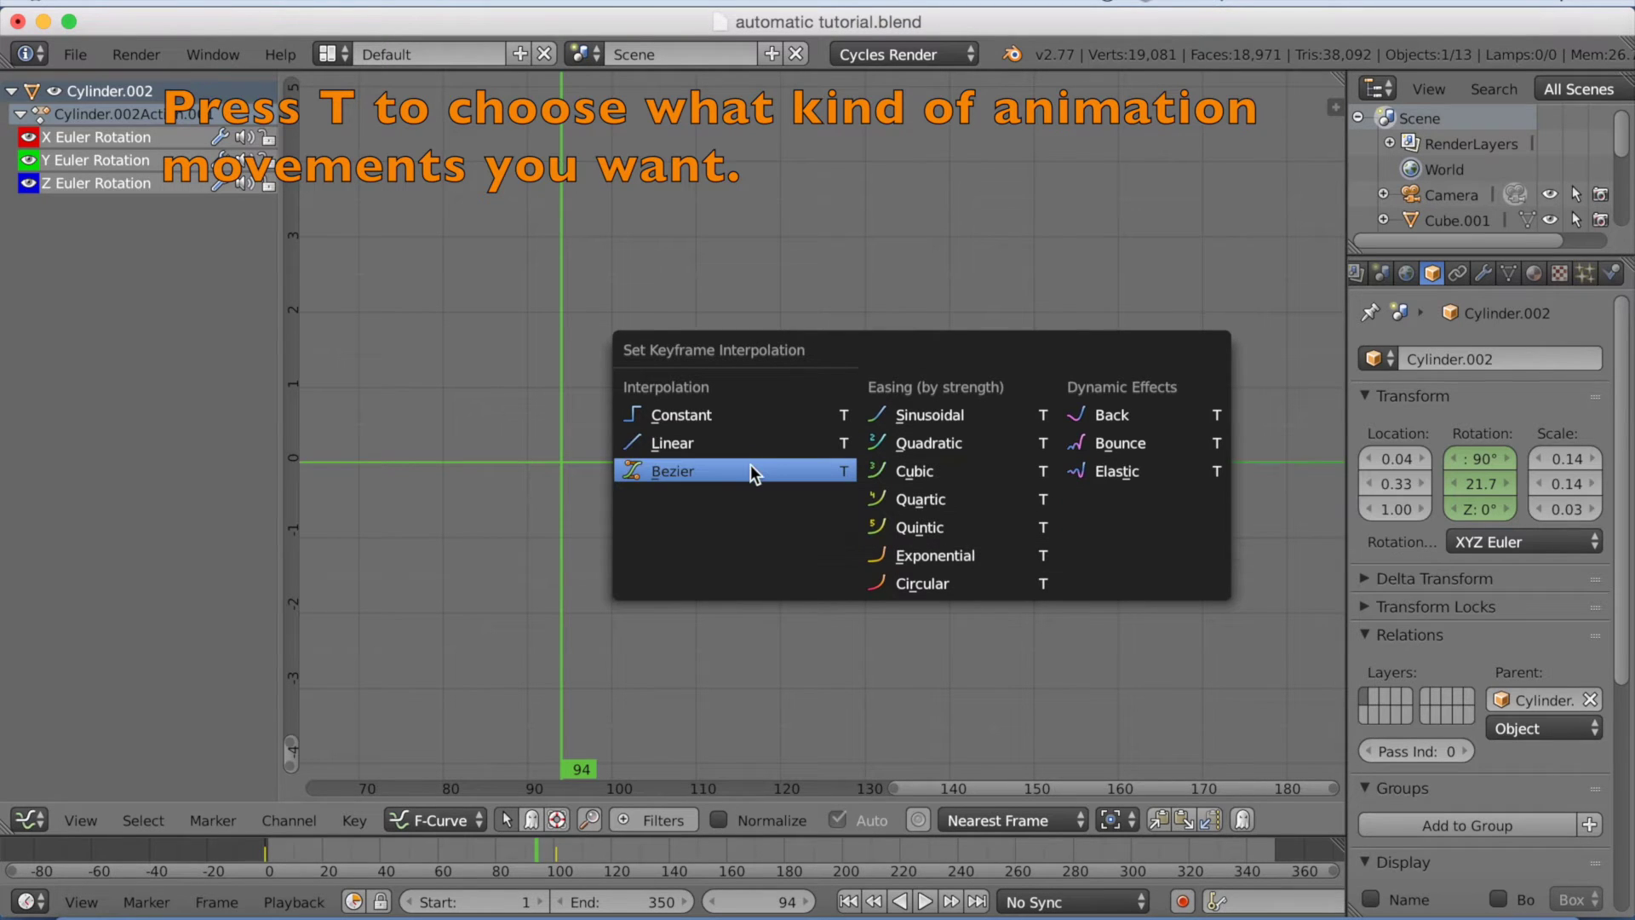
click(755, 448)
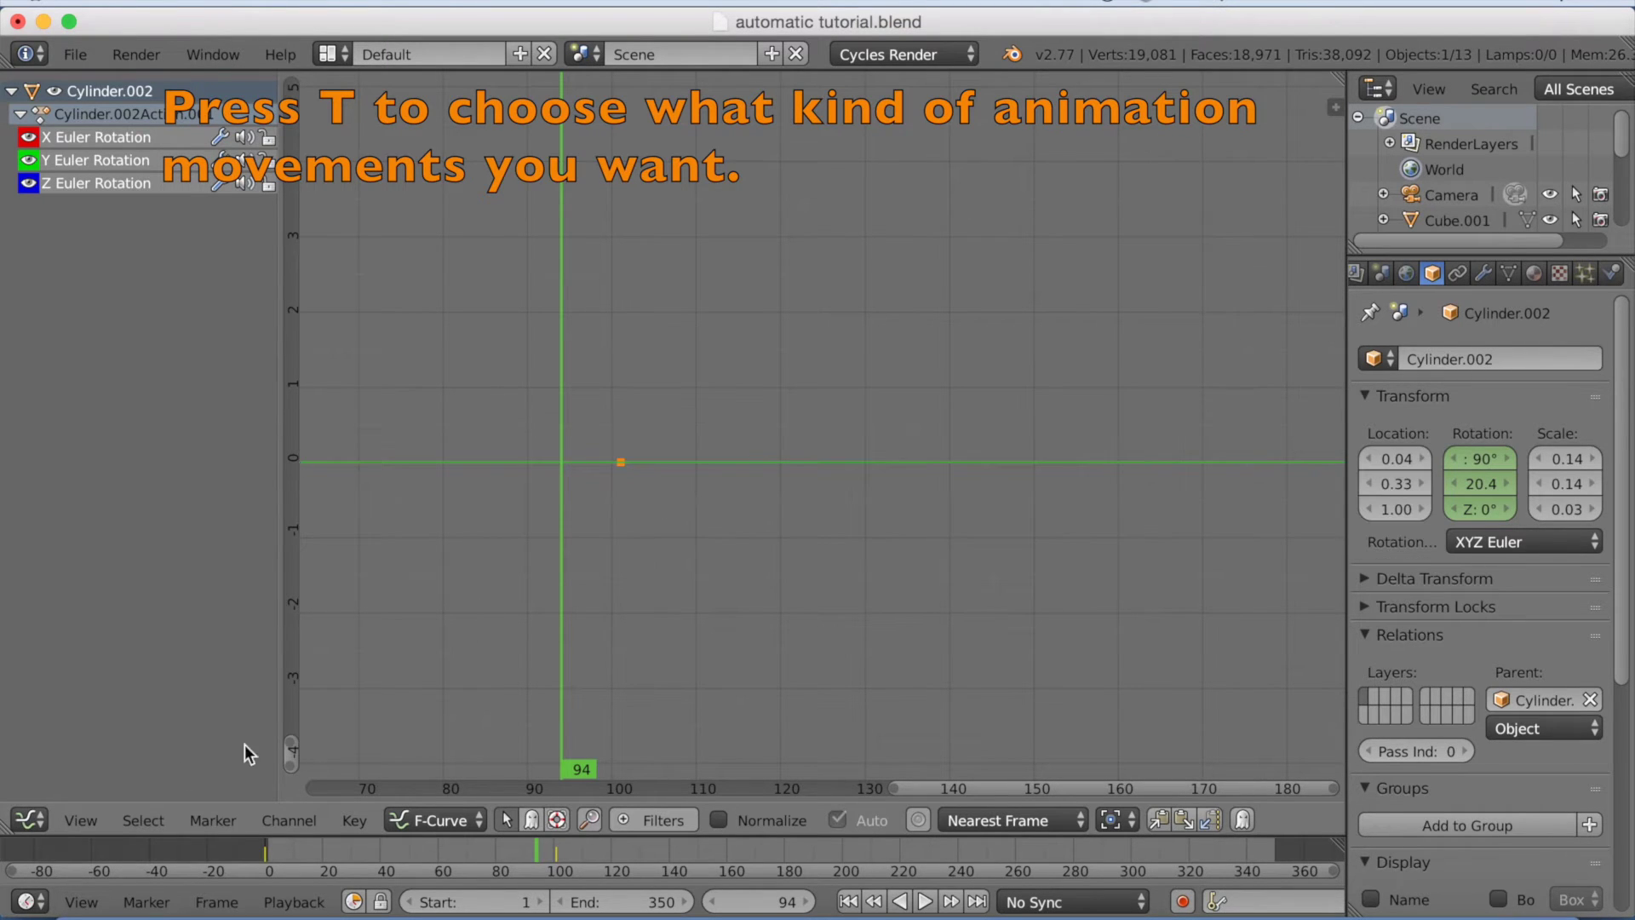
click(29, 819)
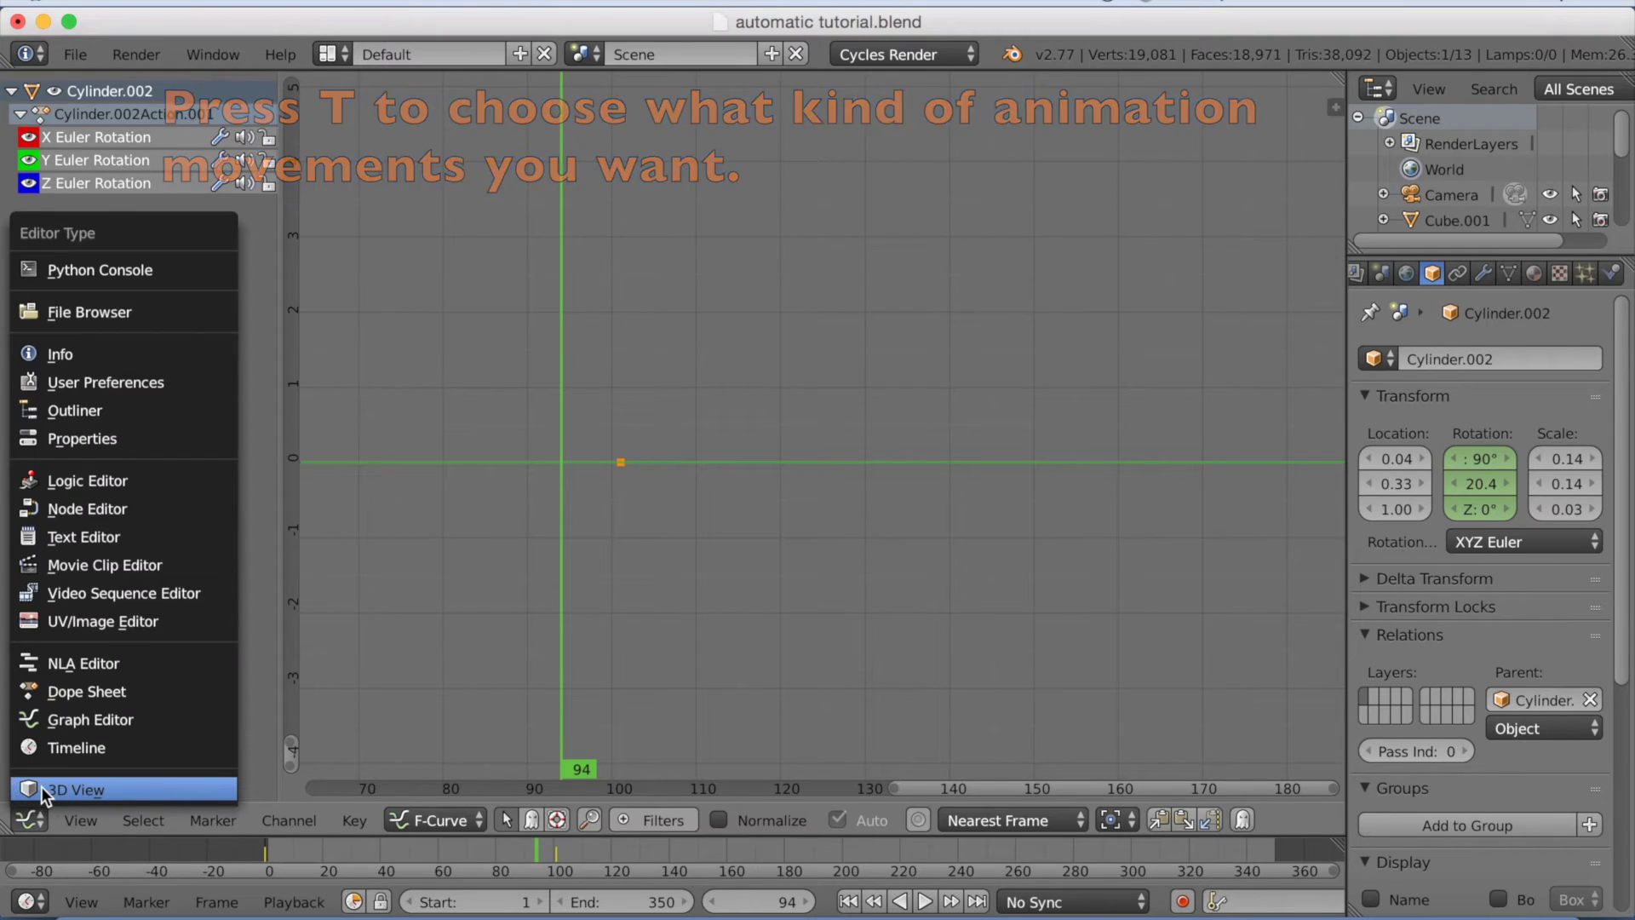
click(41, 786)
Rewind the timeline and play back the linear elevation motion, then stop it.
drag(538, 852, 255, 856)
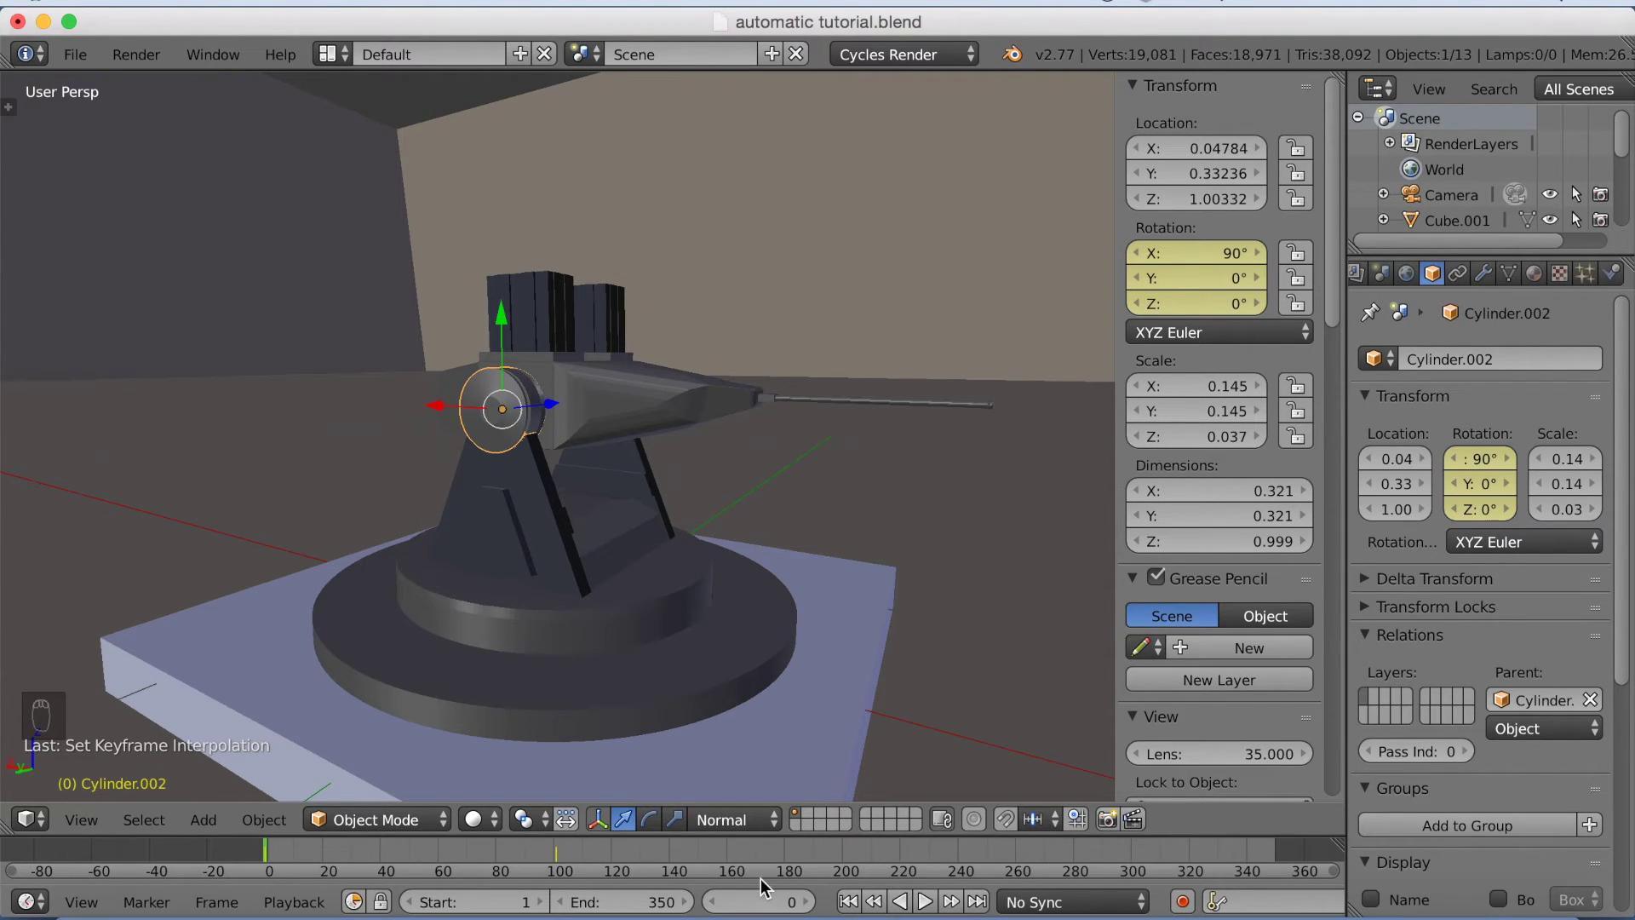
click(927, 902)
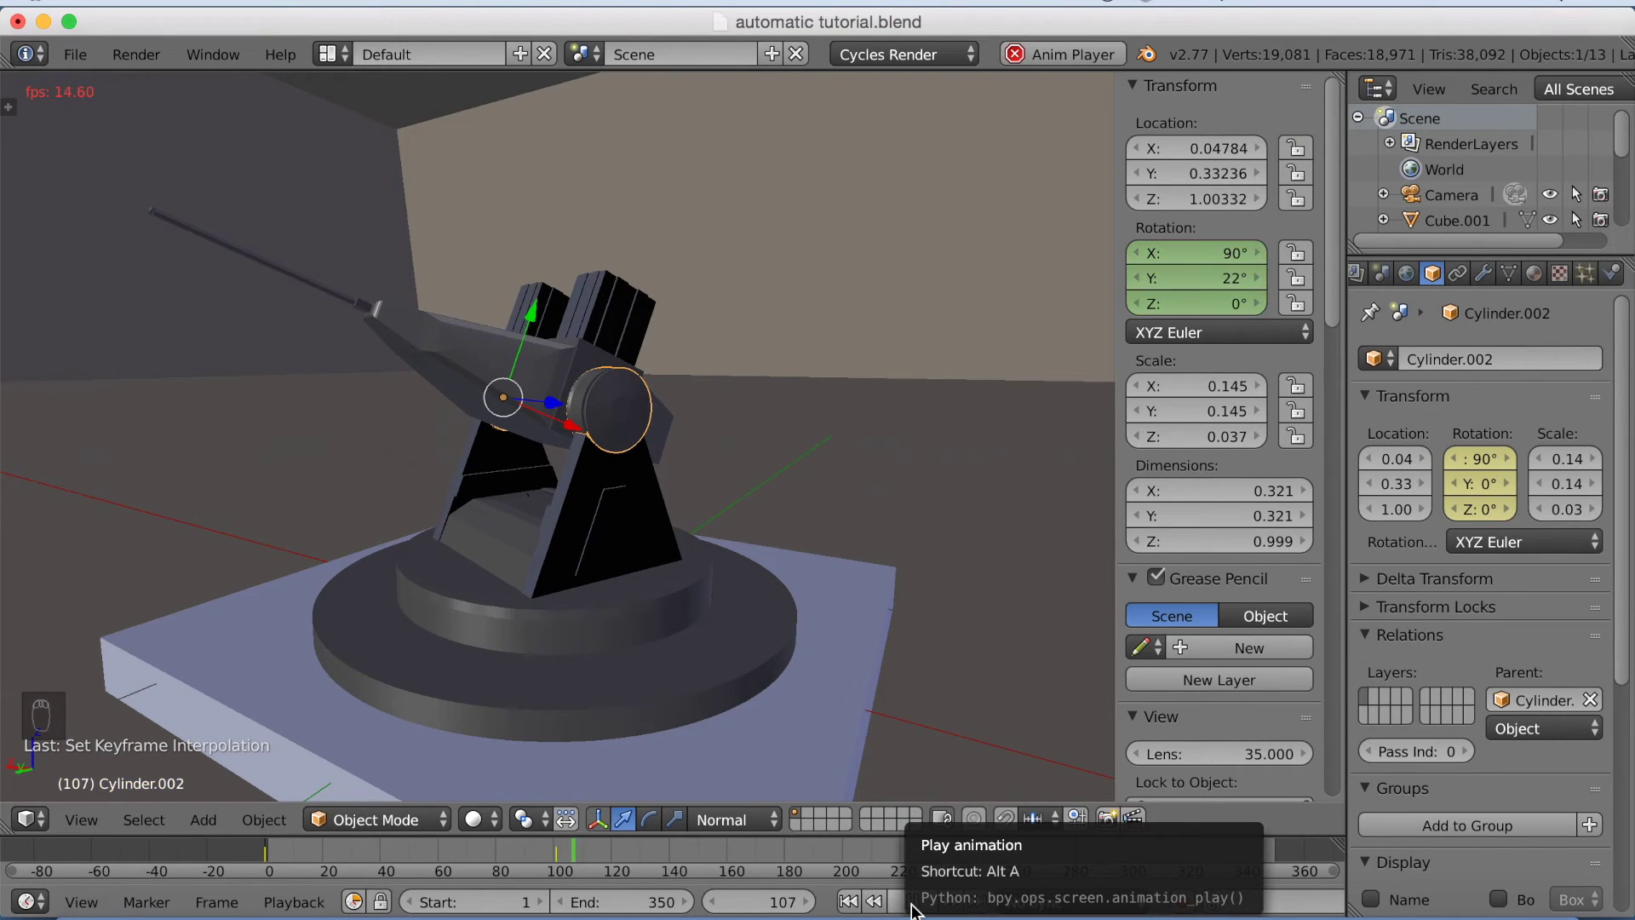
click(913, 904)
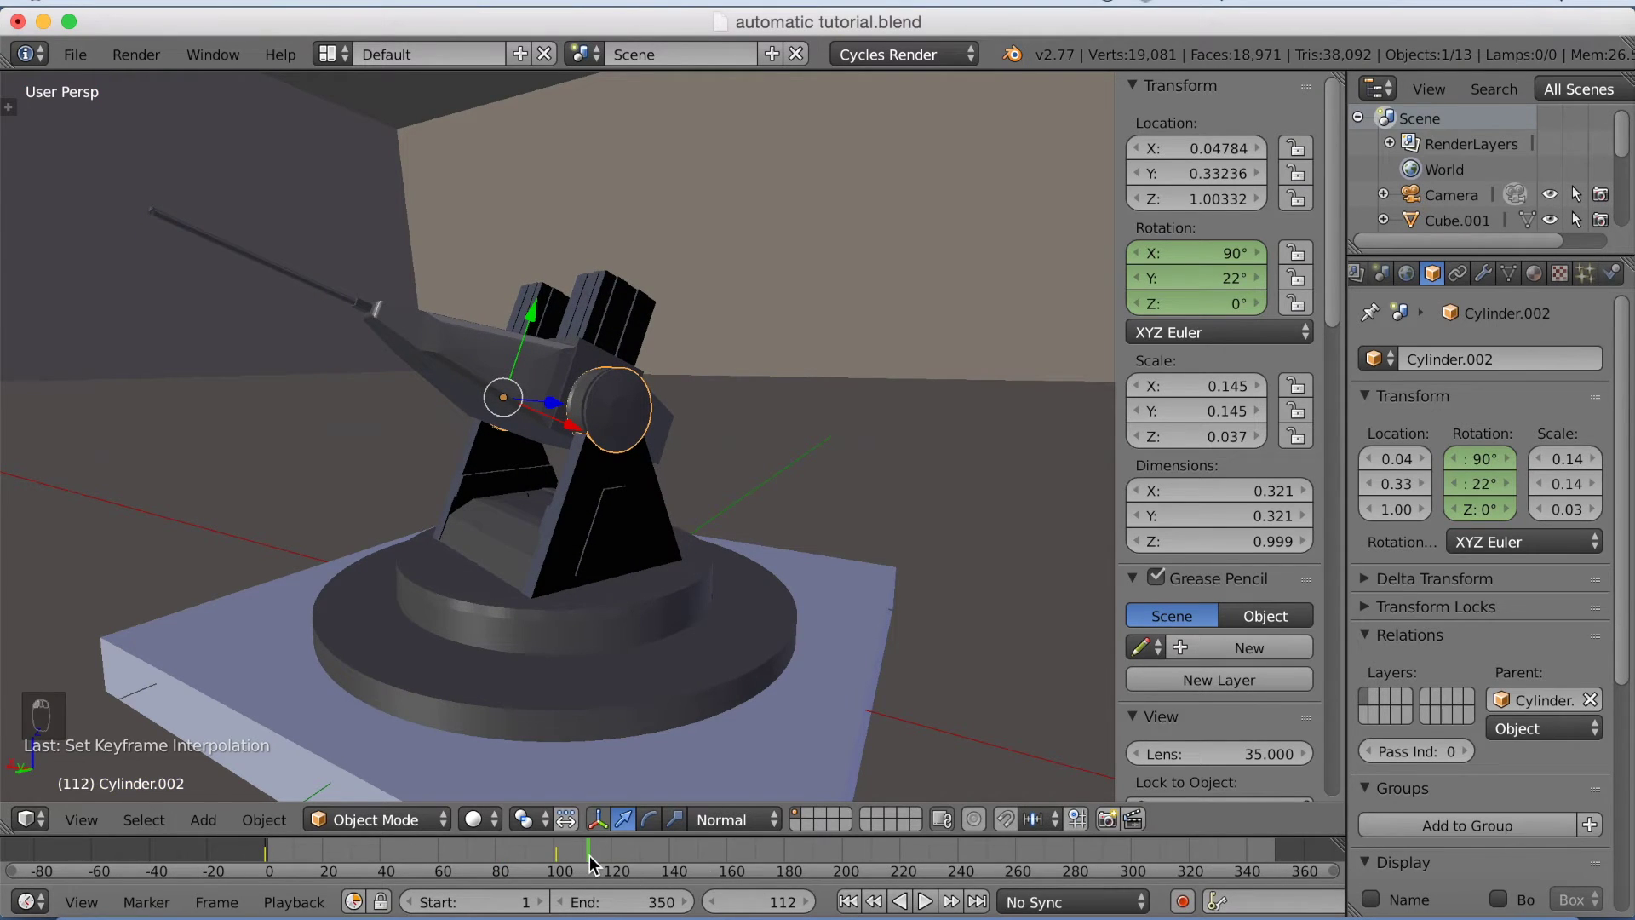
Move to frame 181 and begin lowering the pivot cap's Y rotation.
drag(590, 855, 686, 862)
drag(785, 868, 801, 818)
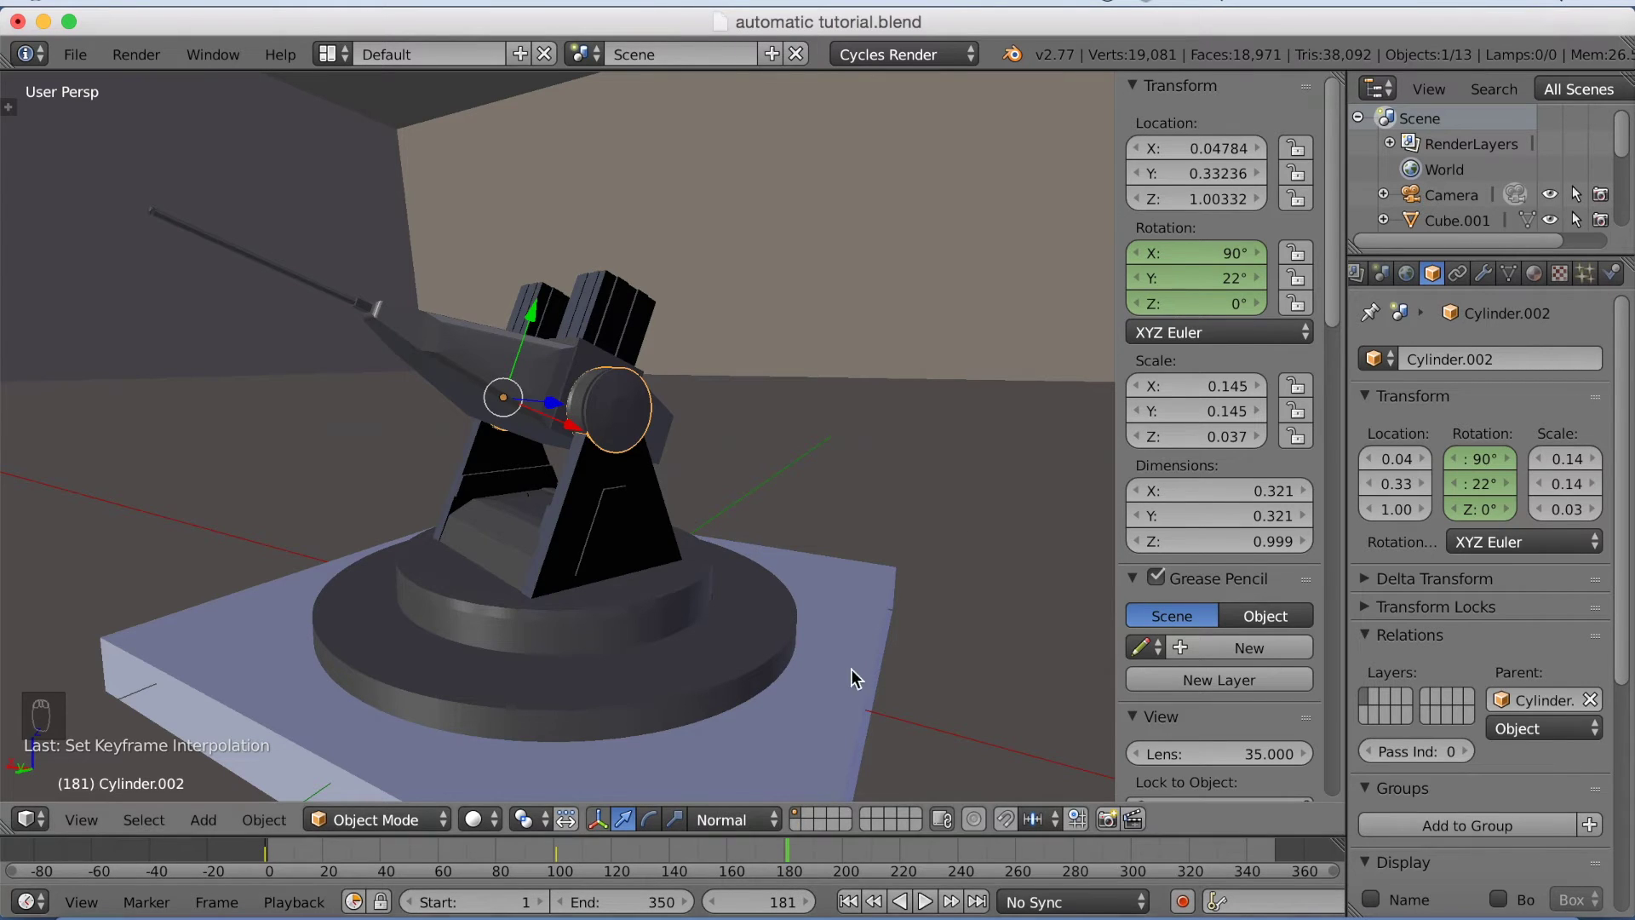
drag(1165, 279, 1075, 279)
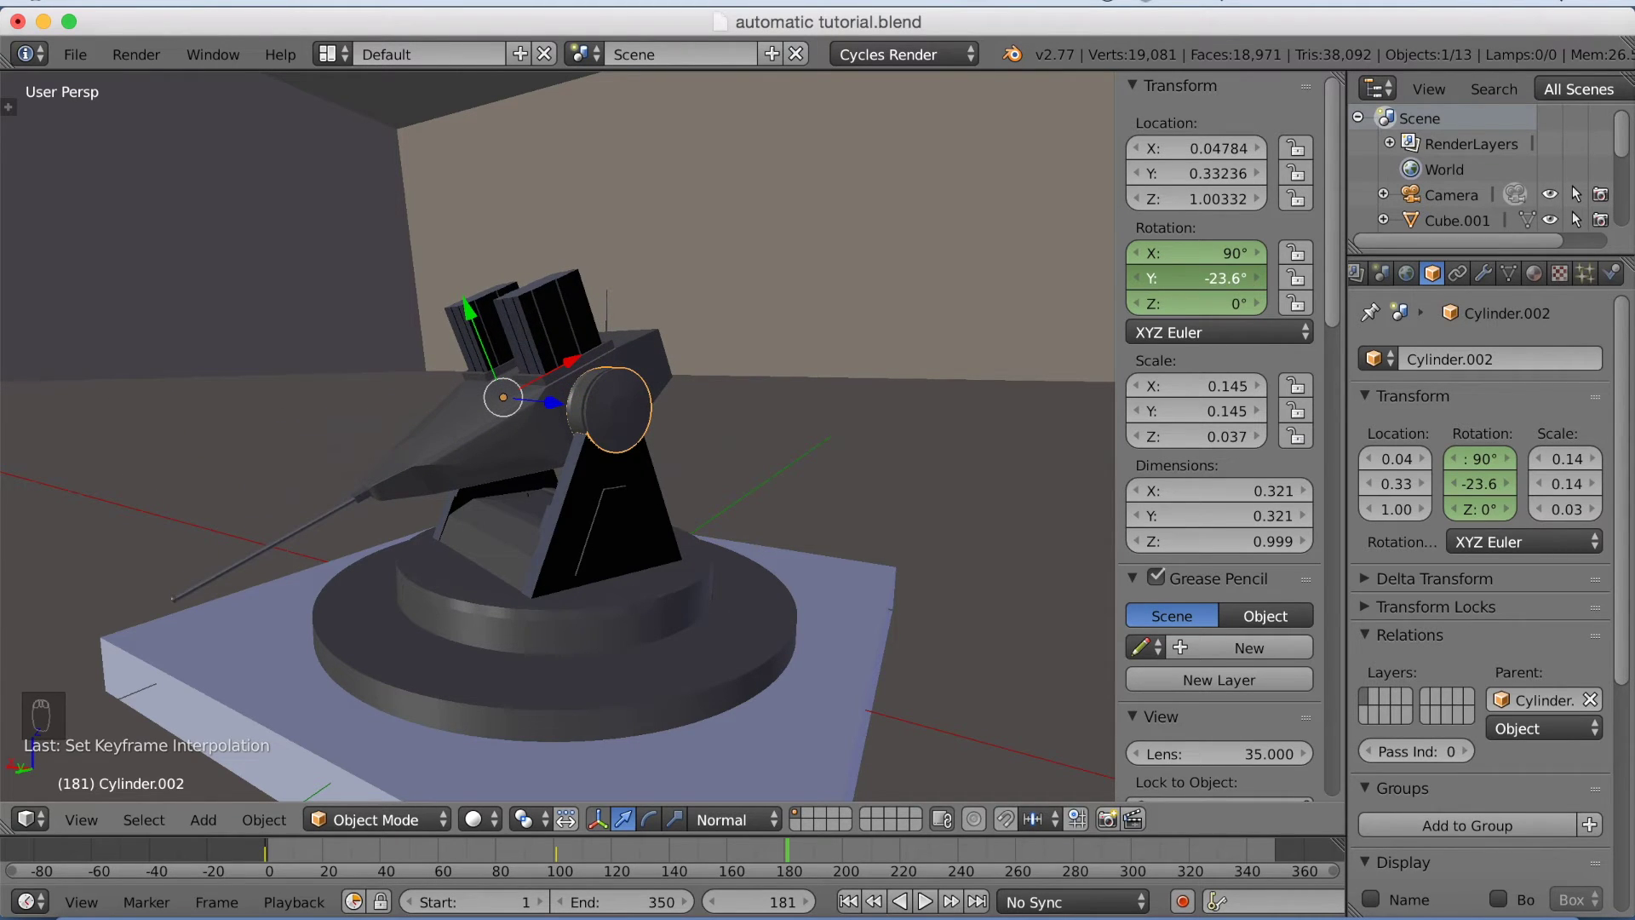
Keyframe the pivot cap's Y rotation at -23.6° on frame 181, then rewind to frame 0.
drag(1075, 279, 1075, 279)
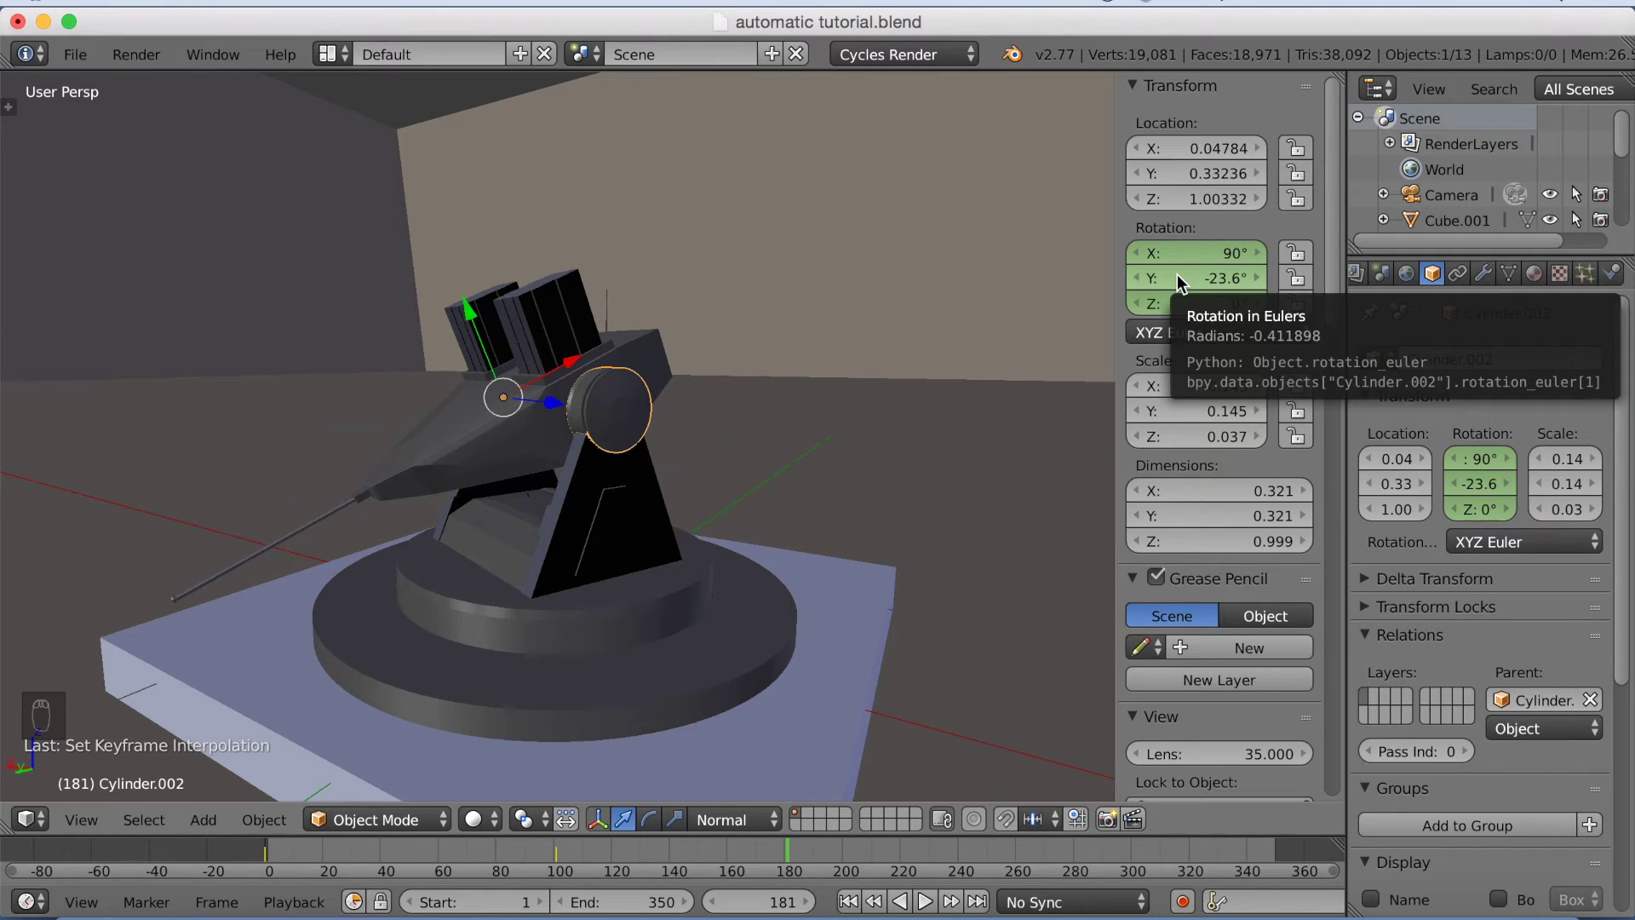
key(i)
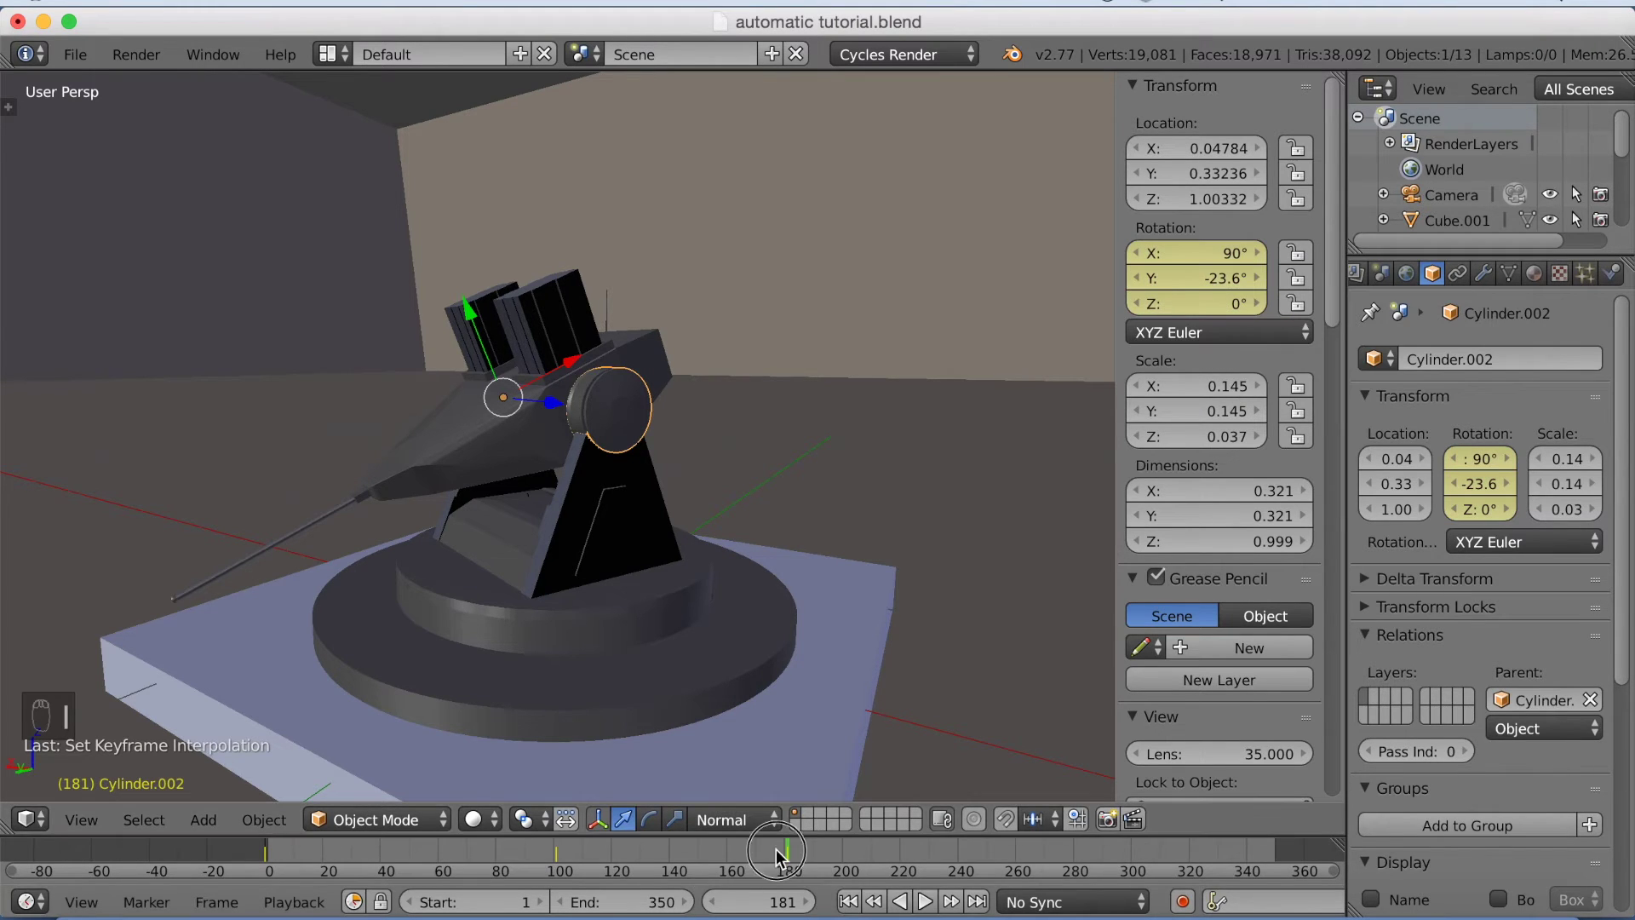
drag(775, 850, 247, 830)
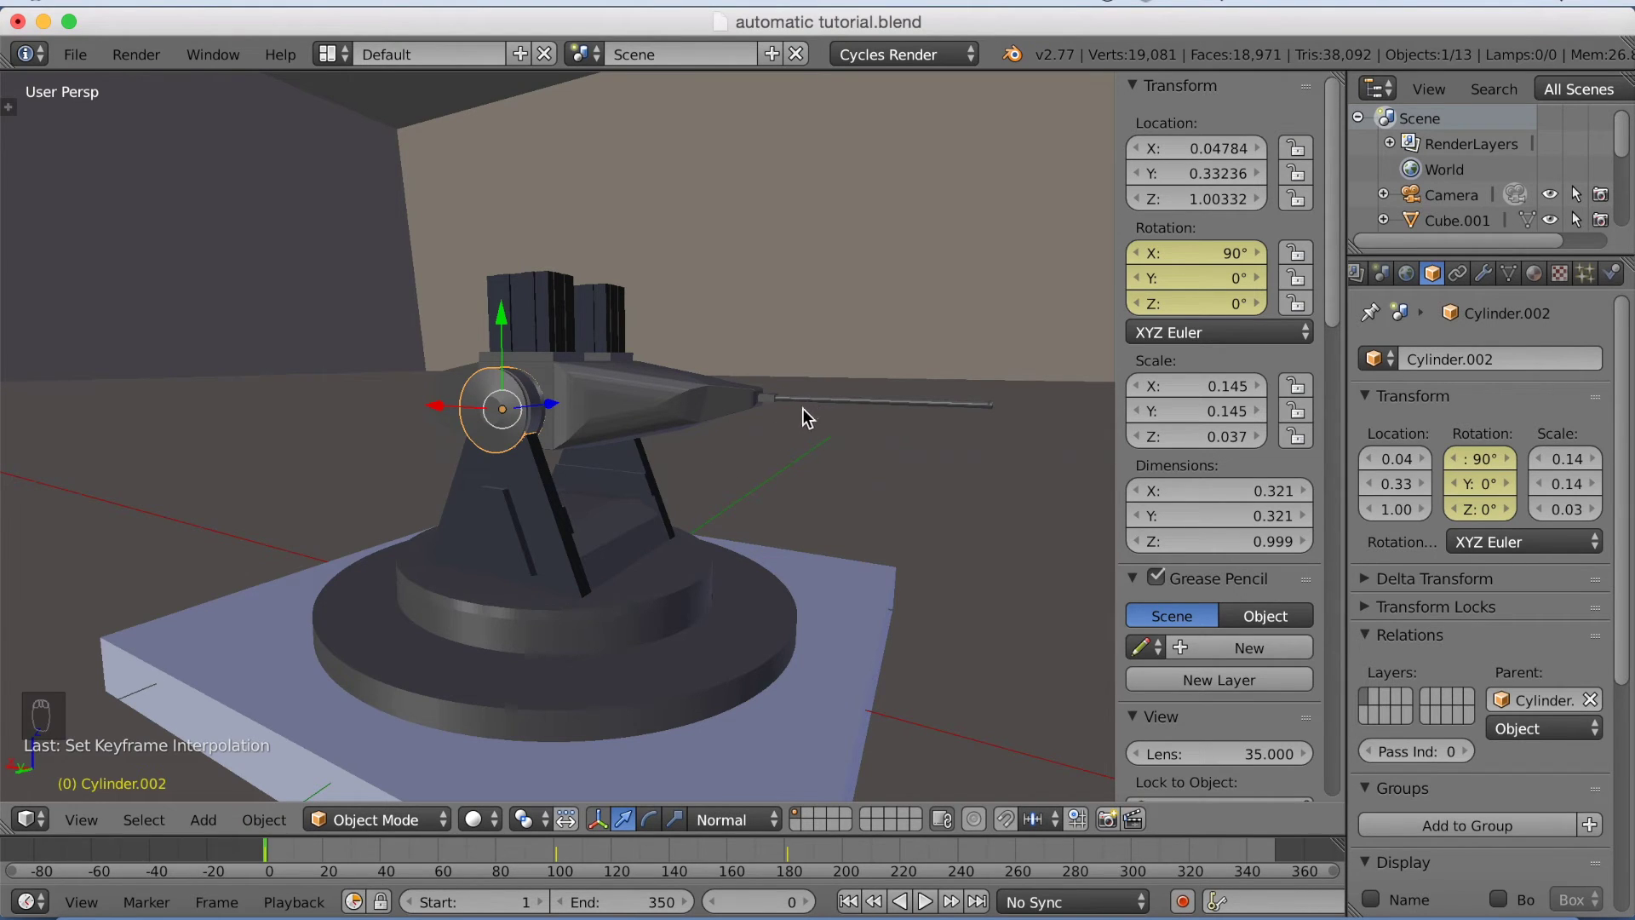
click(926, 904)
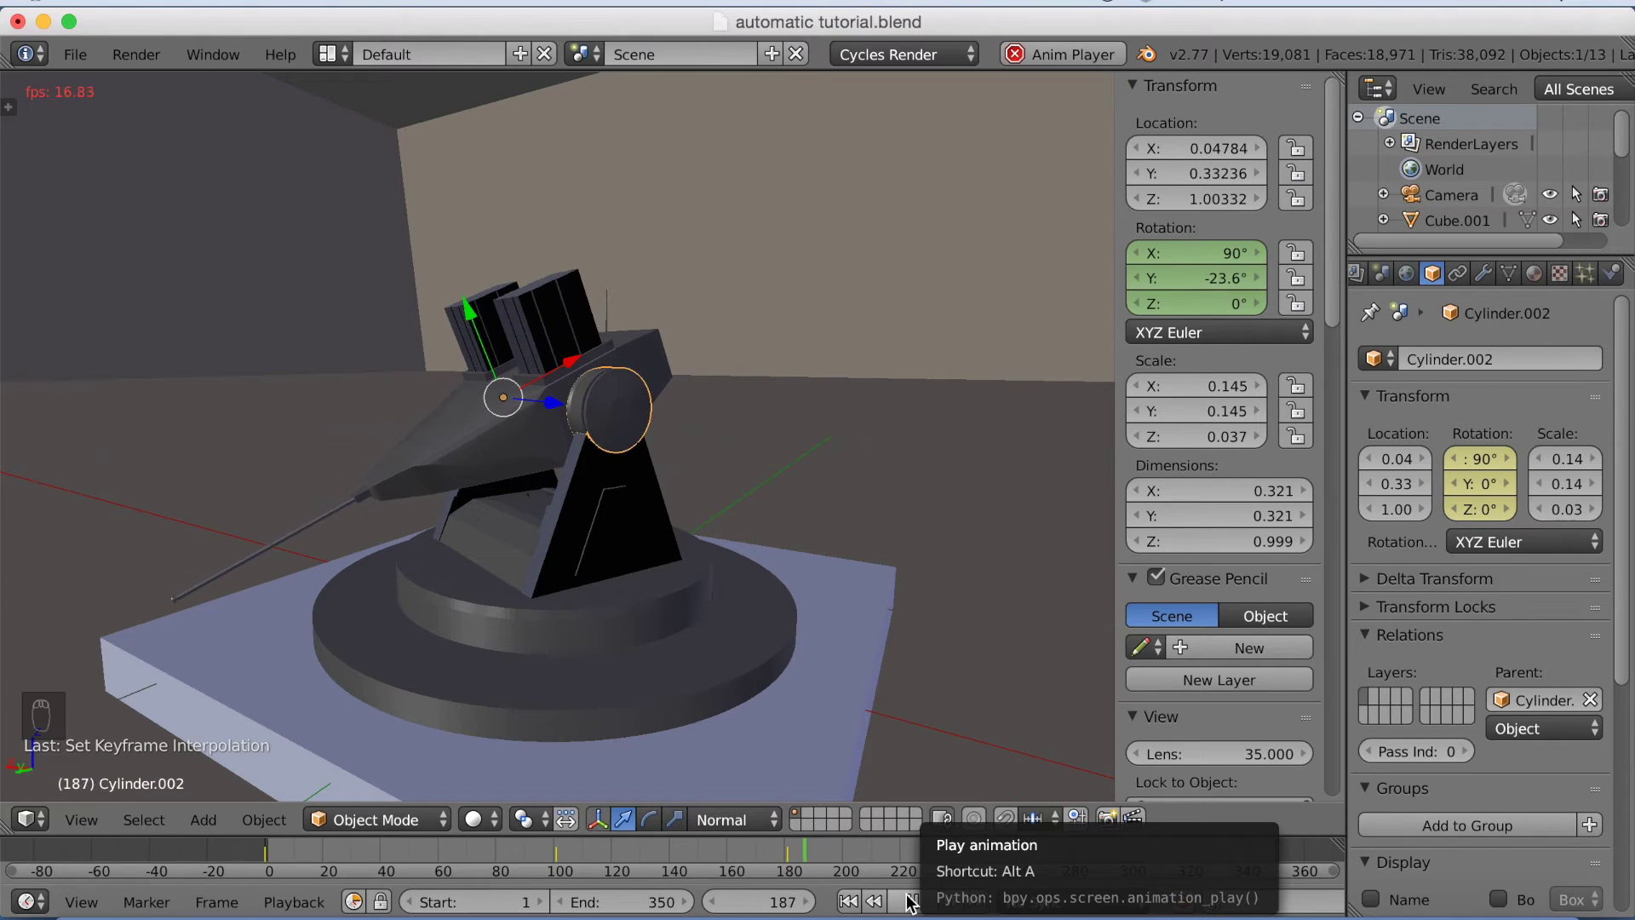
click(911, 901)
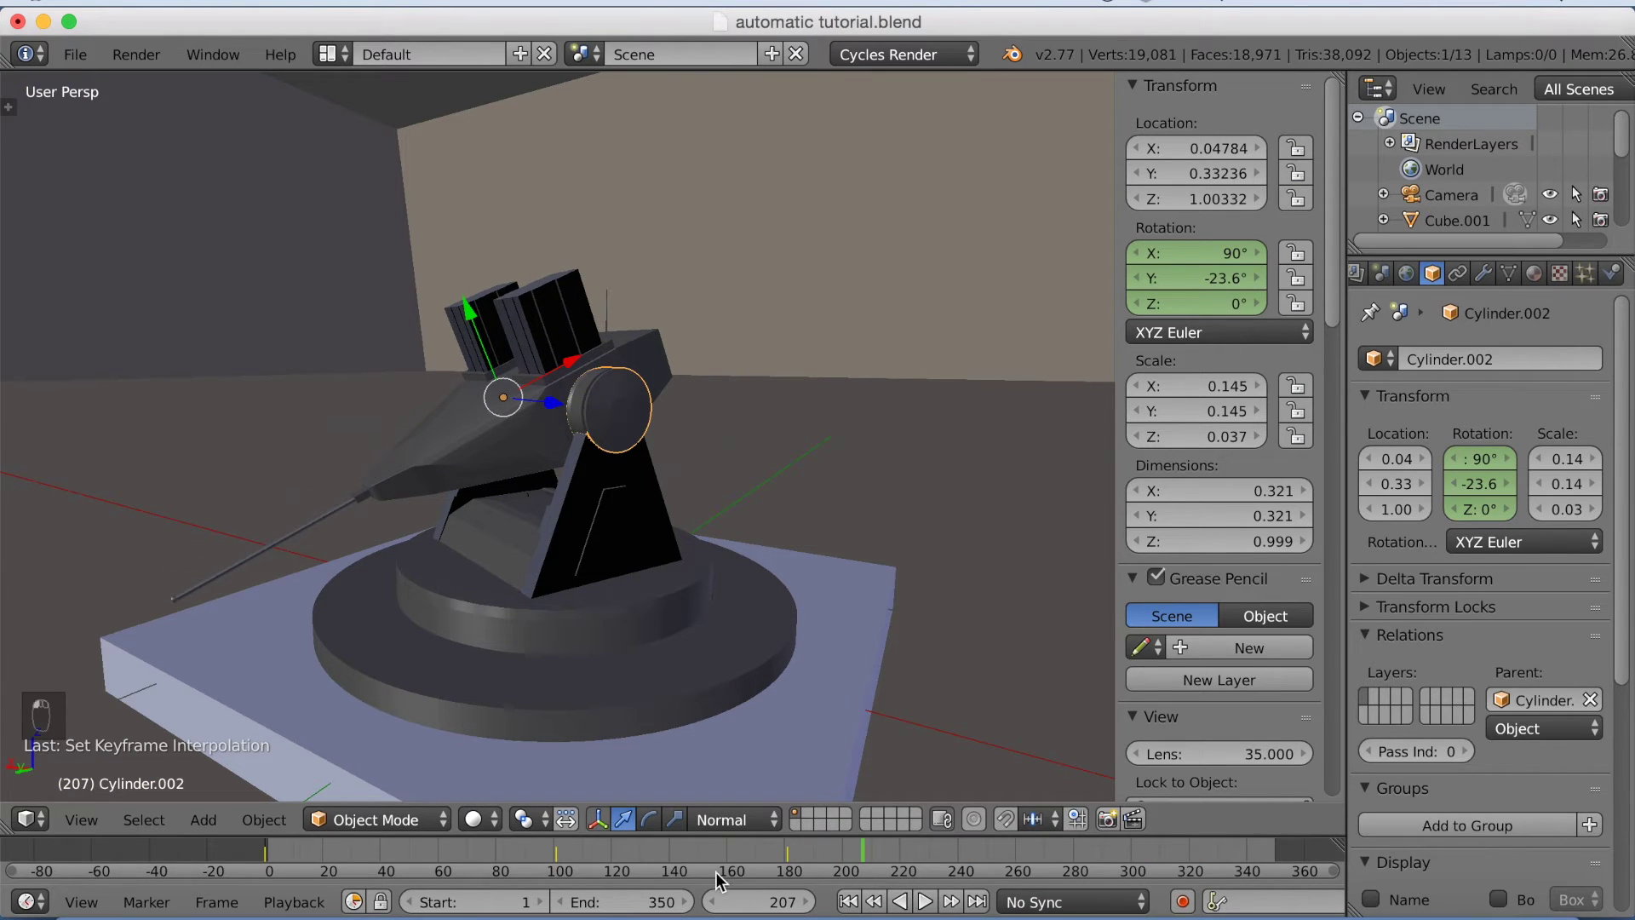
drag(764, 851, 265, 870)
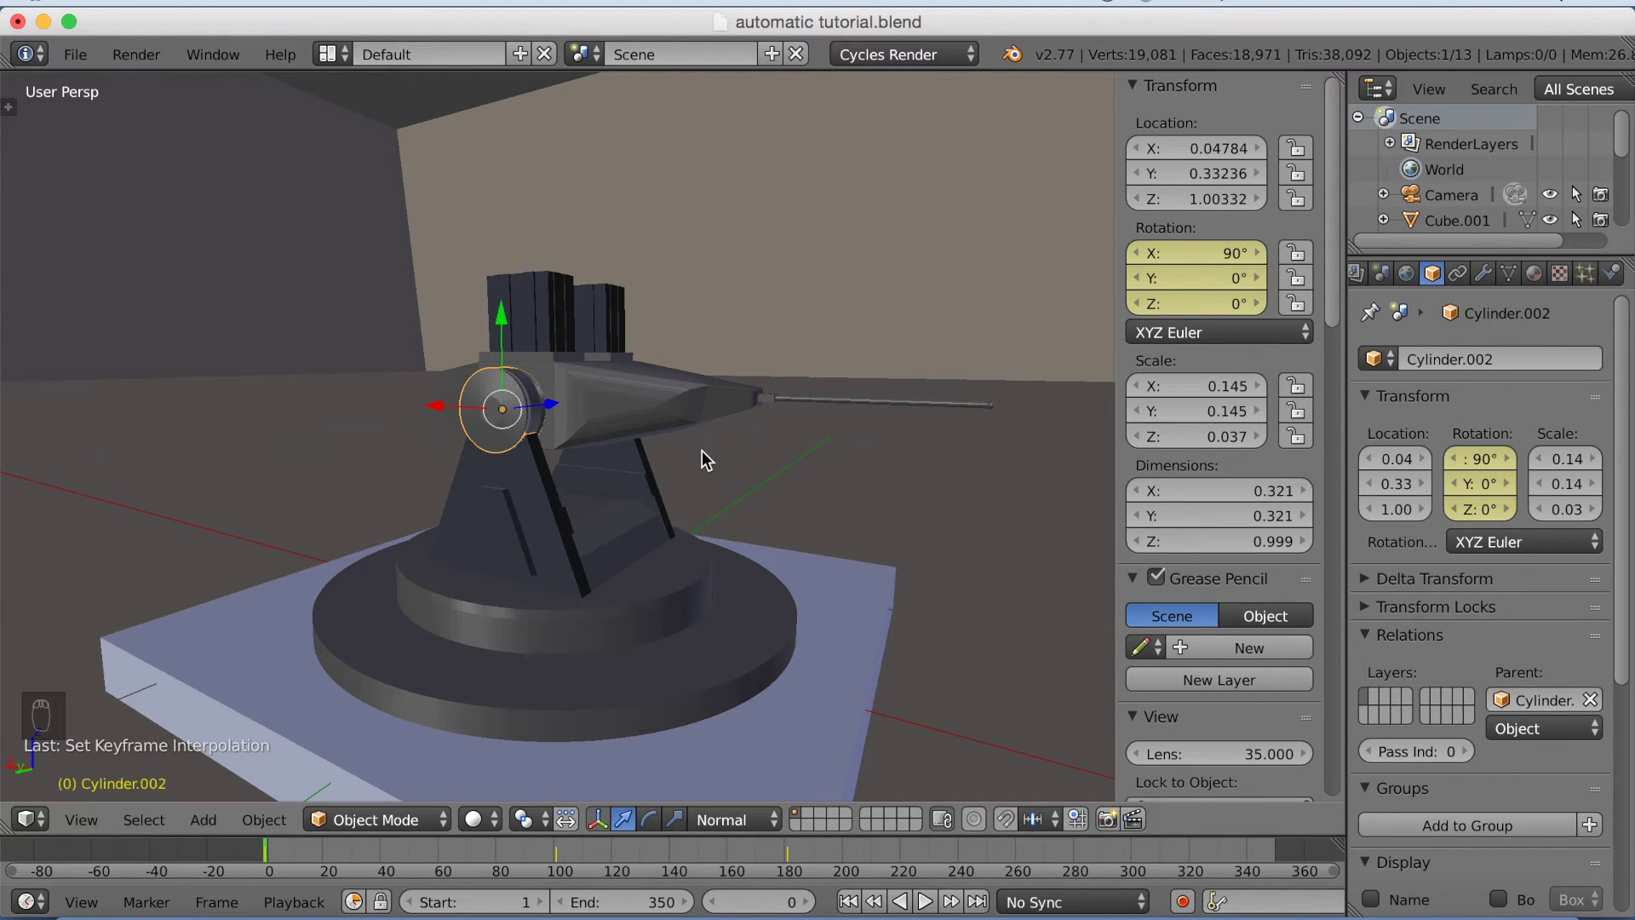
Select the gun body Cube, zoom on the barrel in top view, and show its Cube.006 mesh data.
right_click(790, 401)
middle_drag(879, 356, 859, 409)
key(KP_7)
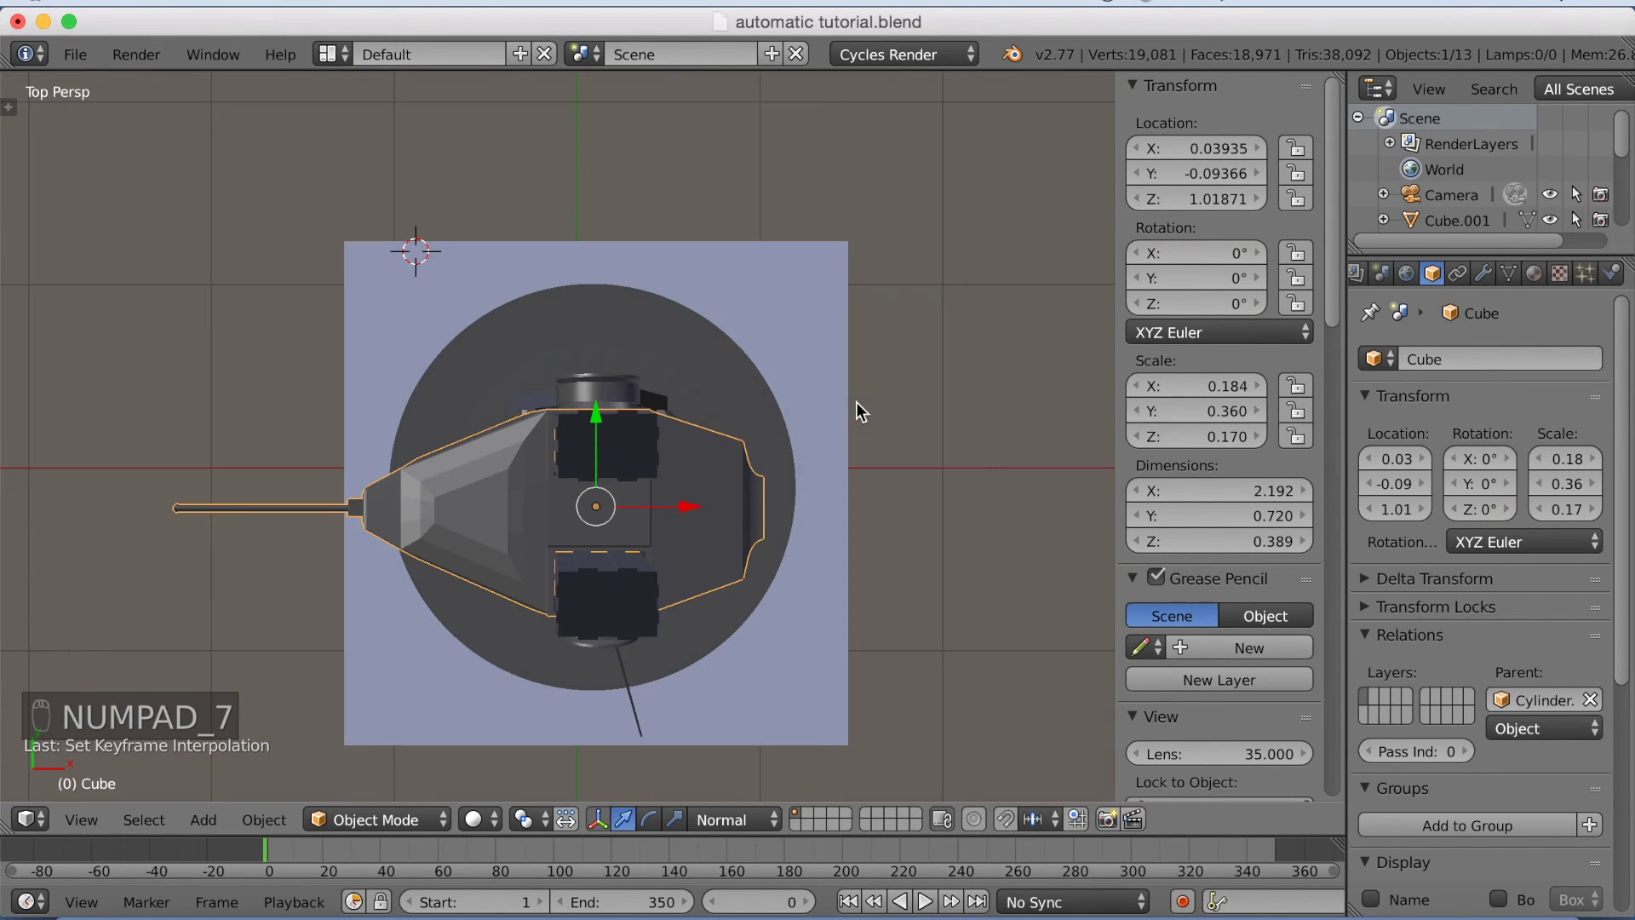
scroll(645, 477, up, 5)
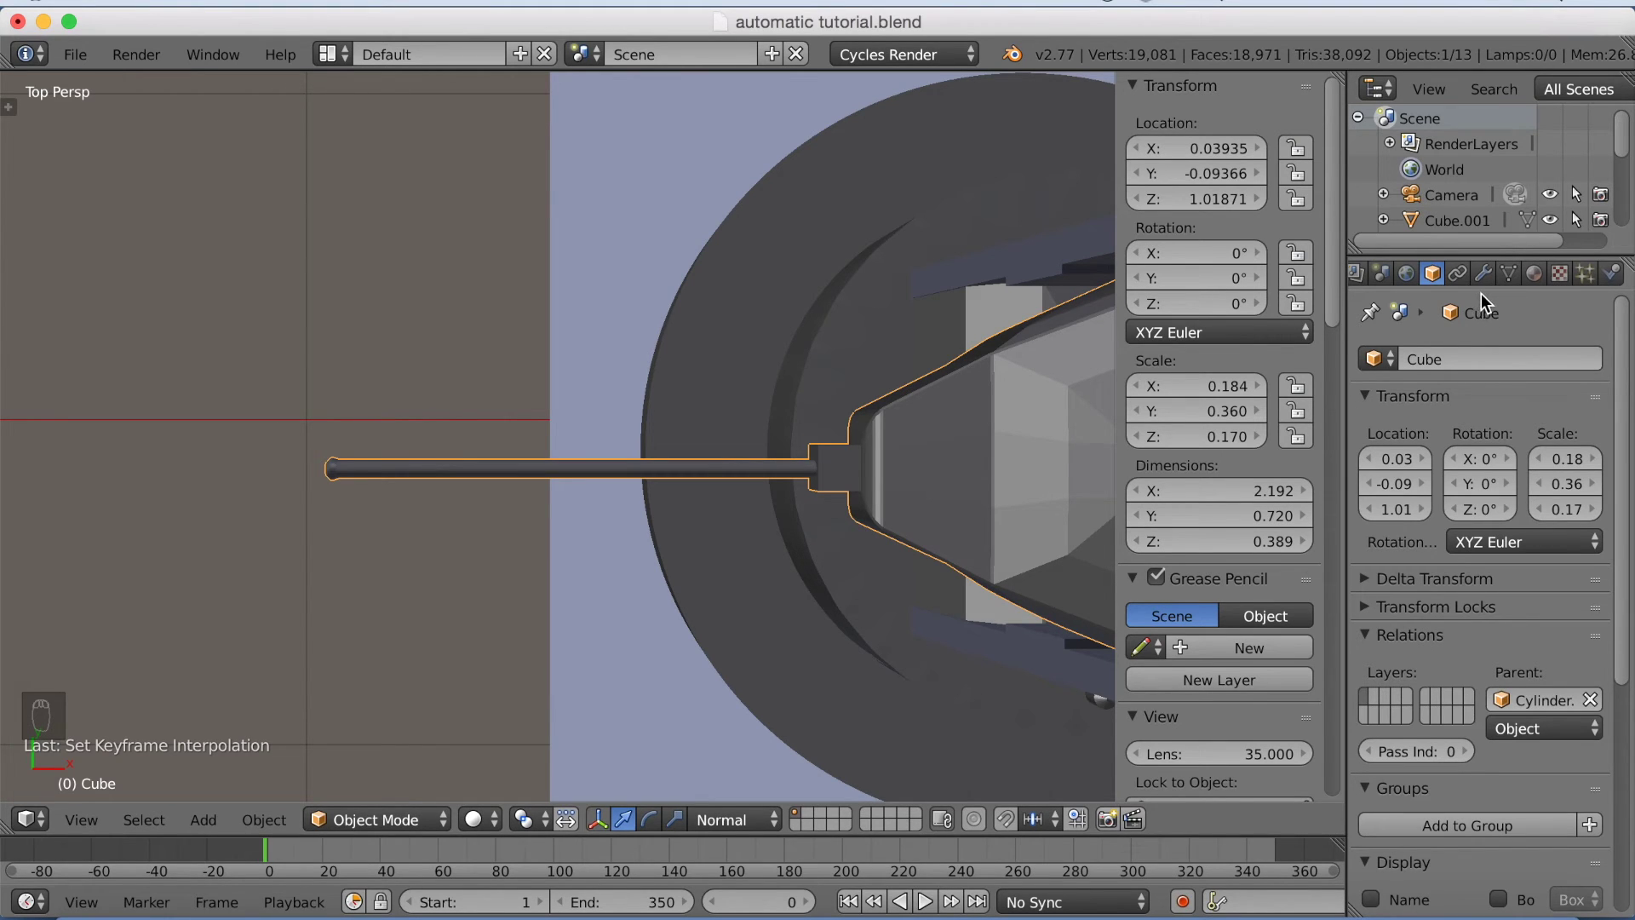
click(1509, 273)
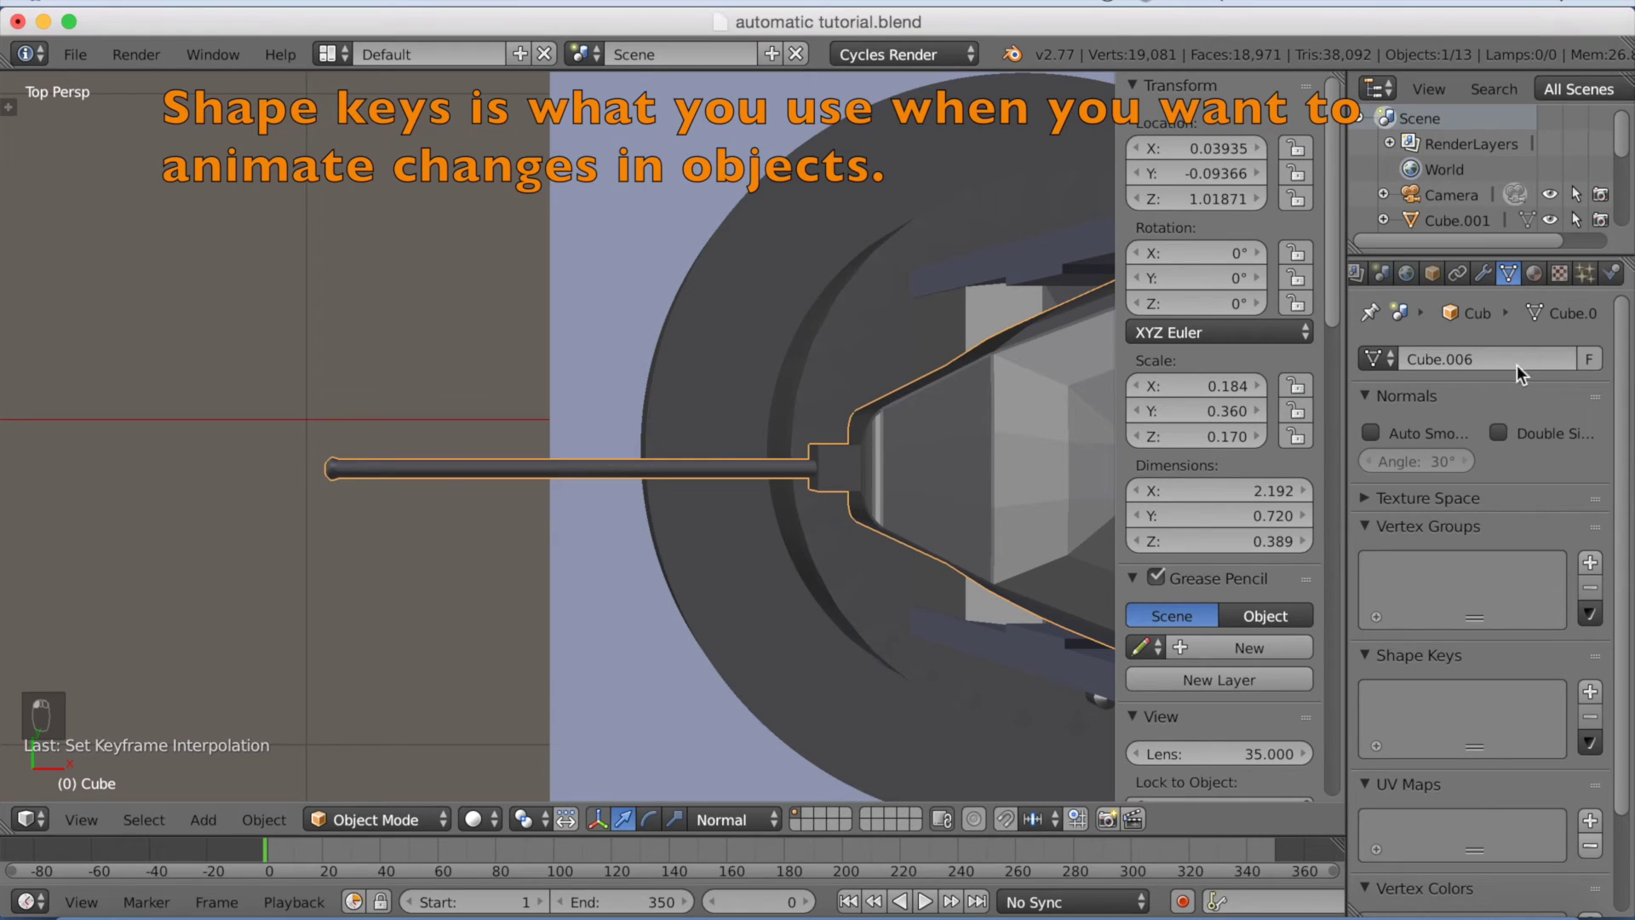
Add Basis and Key 1 shape keys to the gun body mesh.
click(1590, 692)
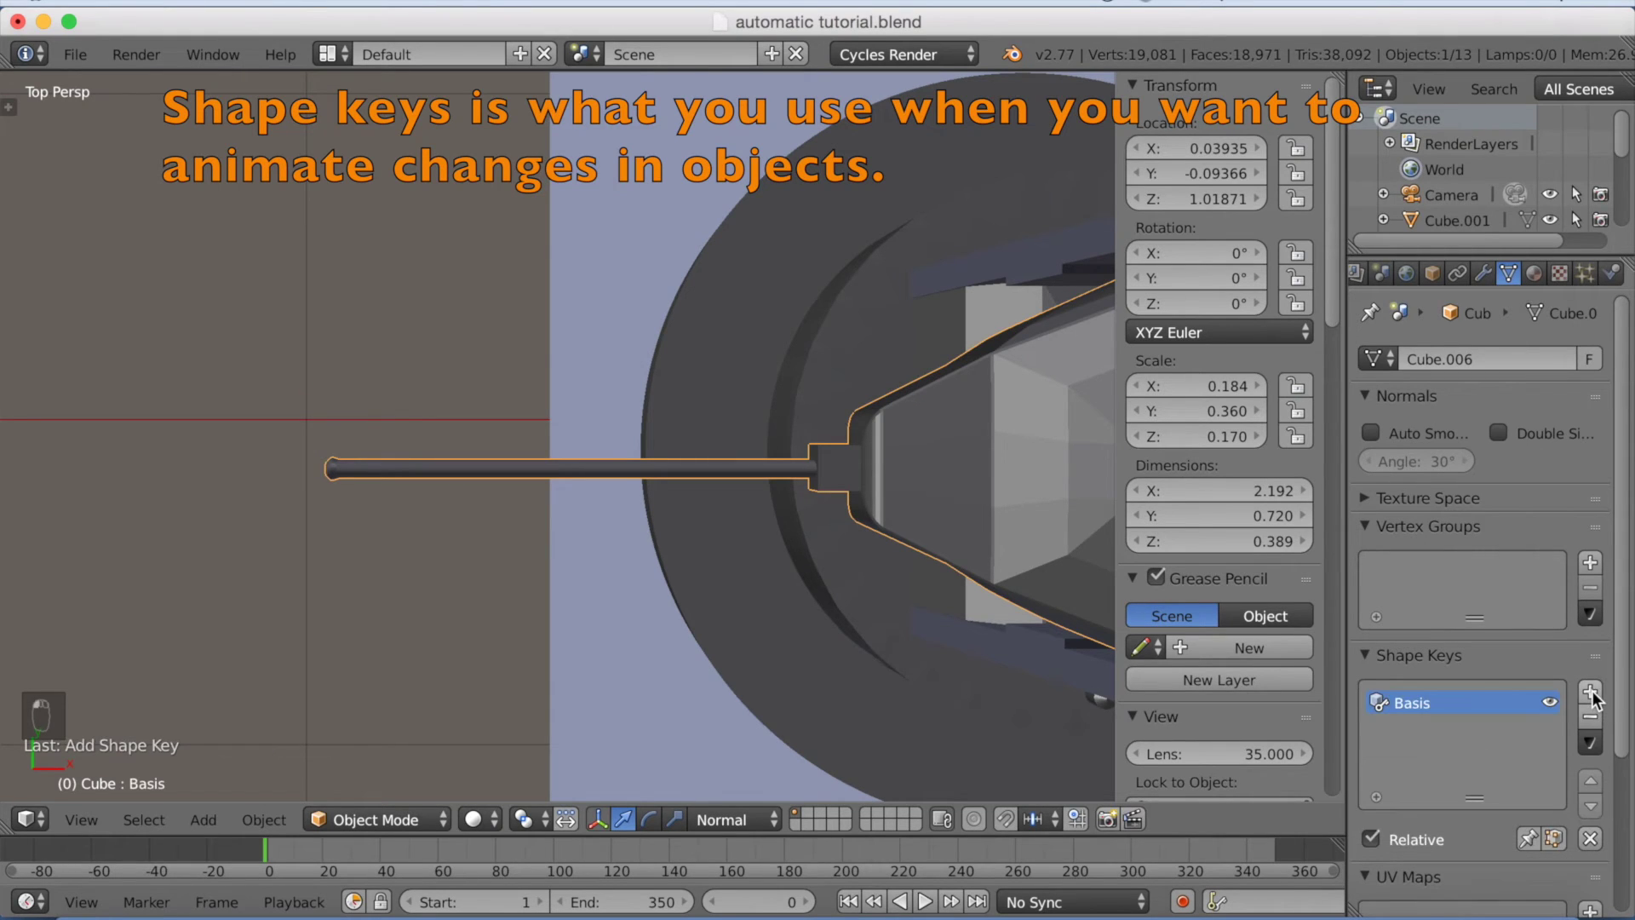
click(1590, 692)
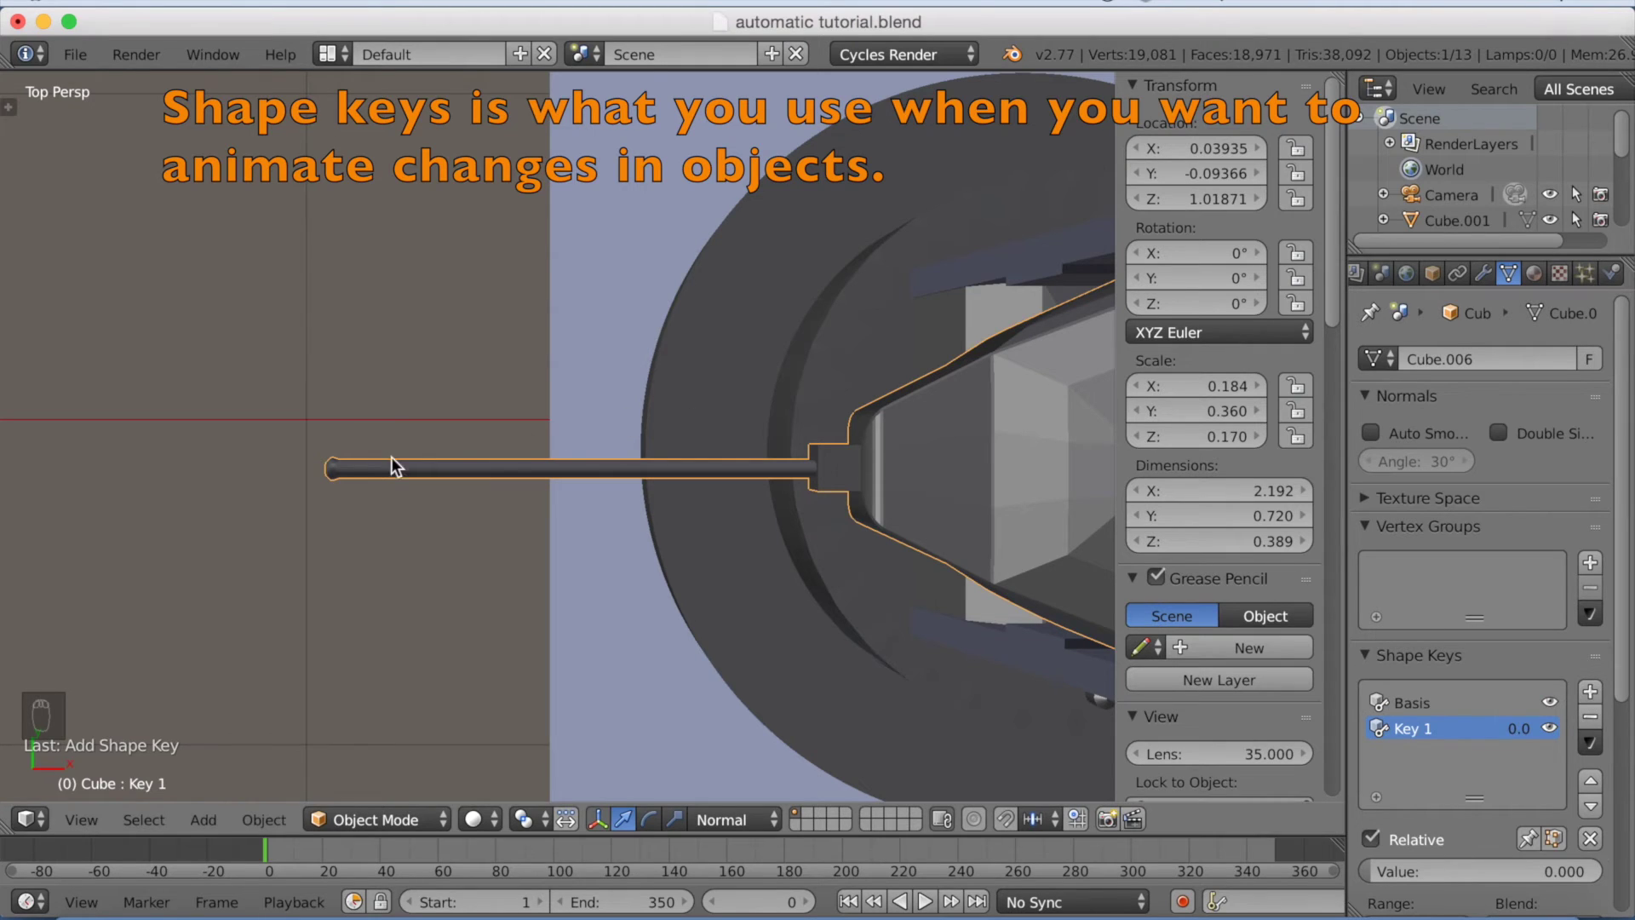
click(441, 822)
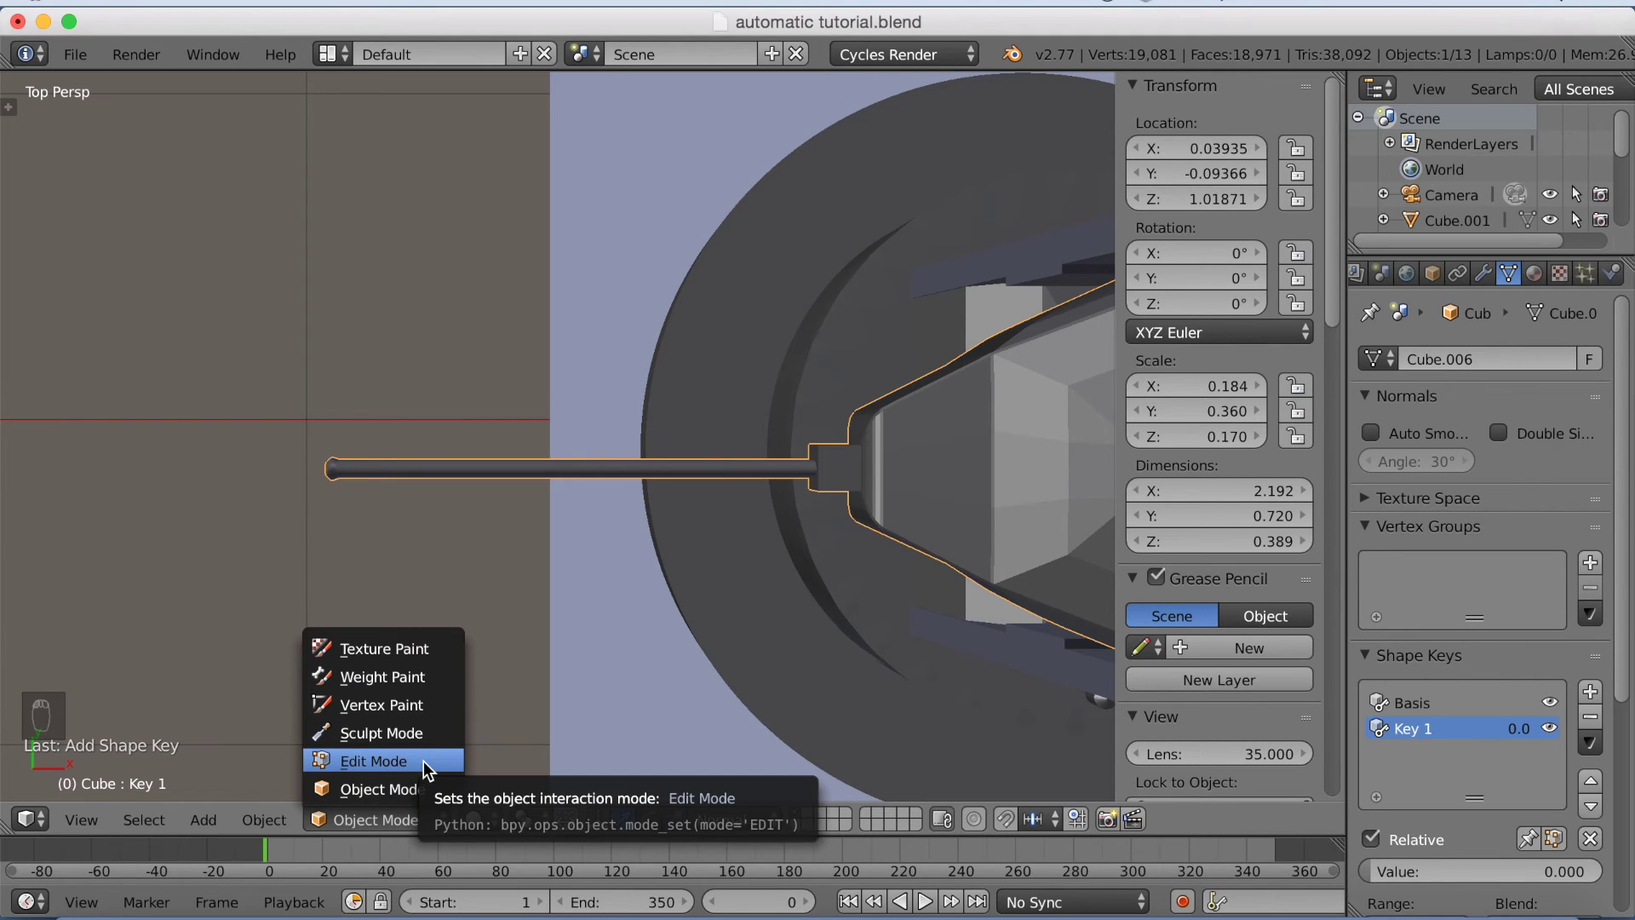
In Edit Mode with wireframe, box-select only the vertices at the barrel's tip.
click(426, 766)
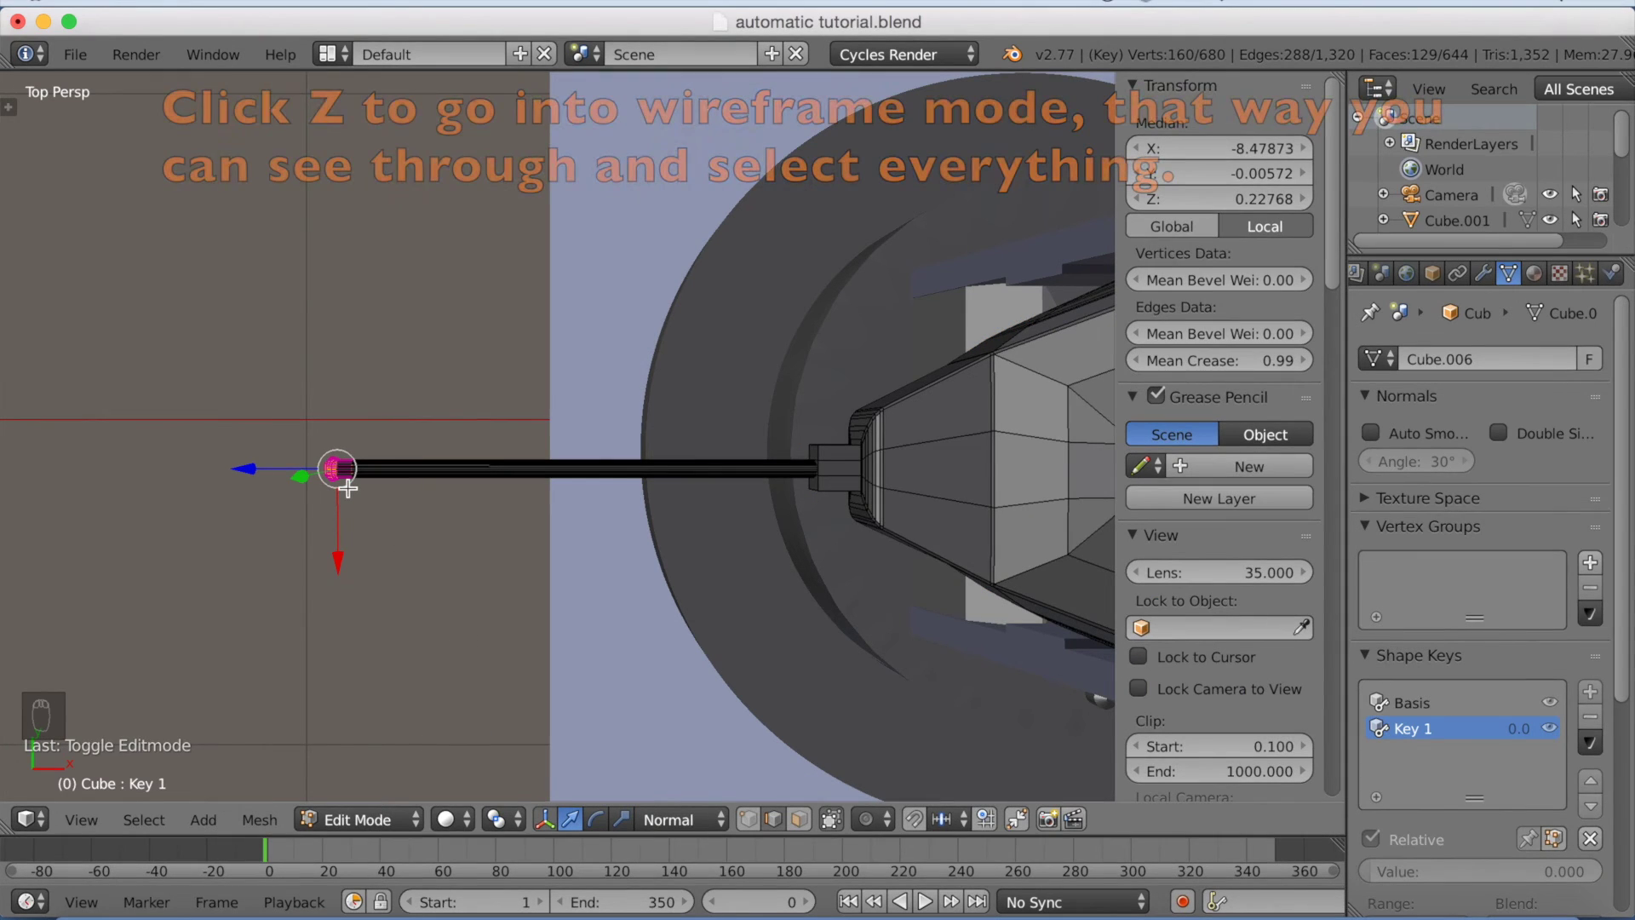
key(z)
scroll(417, 491, down, 3)
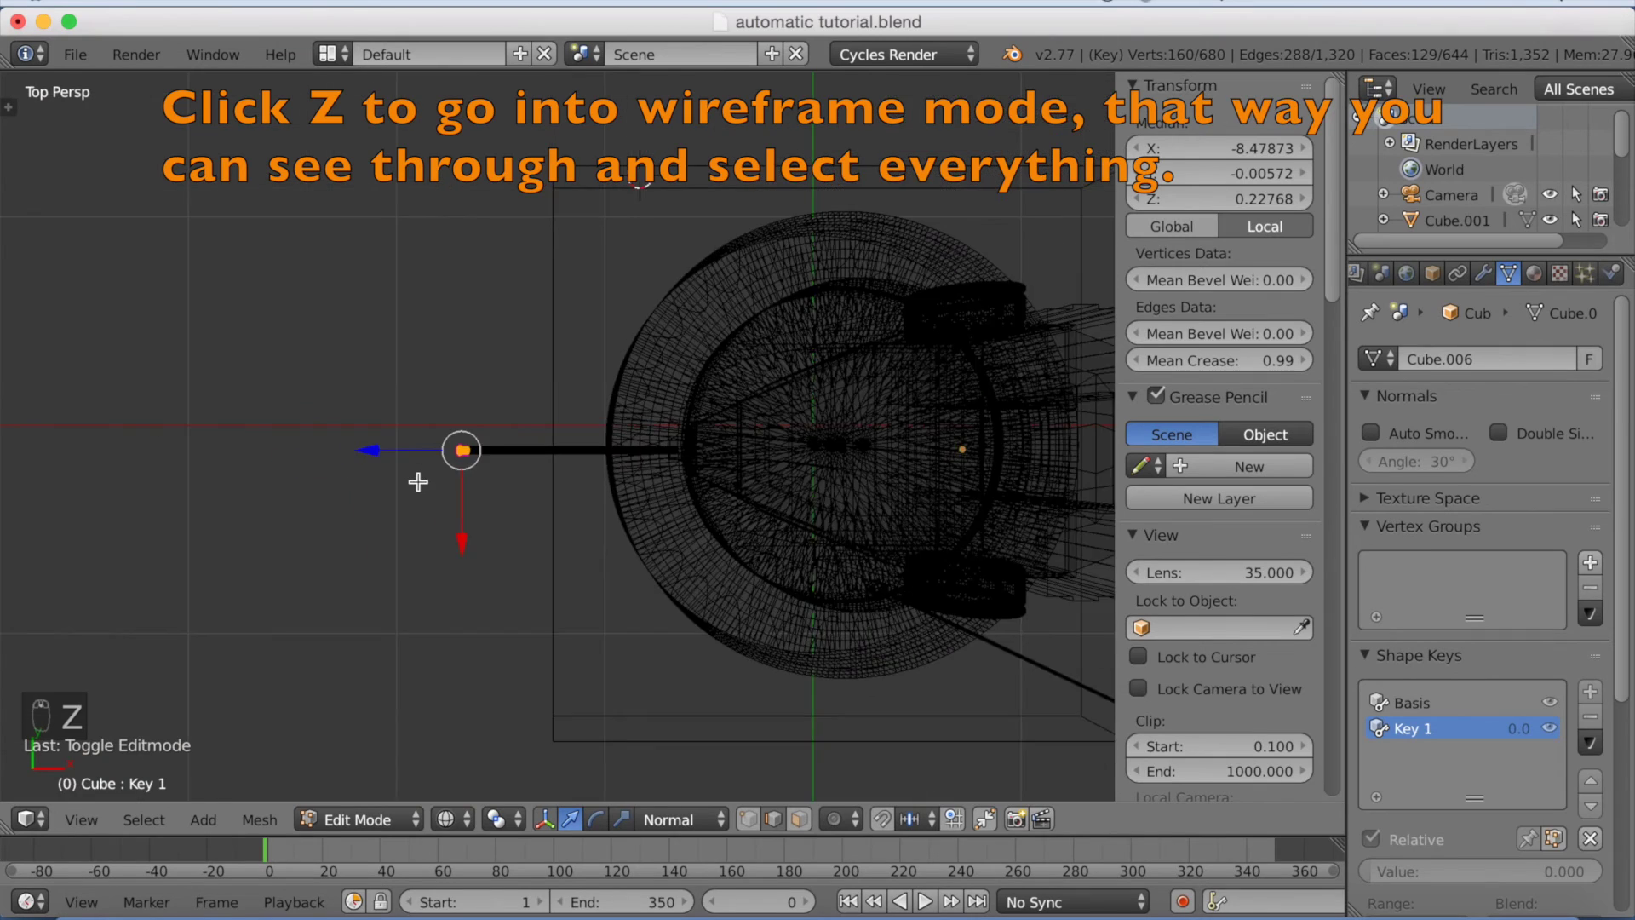
scroll(417, 491, up, 4)
key(a)
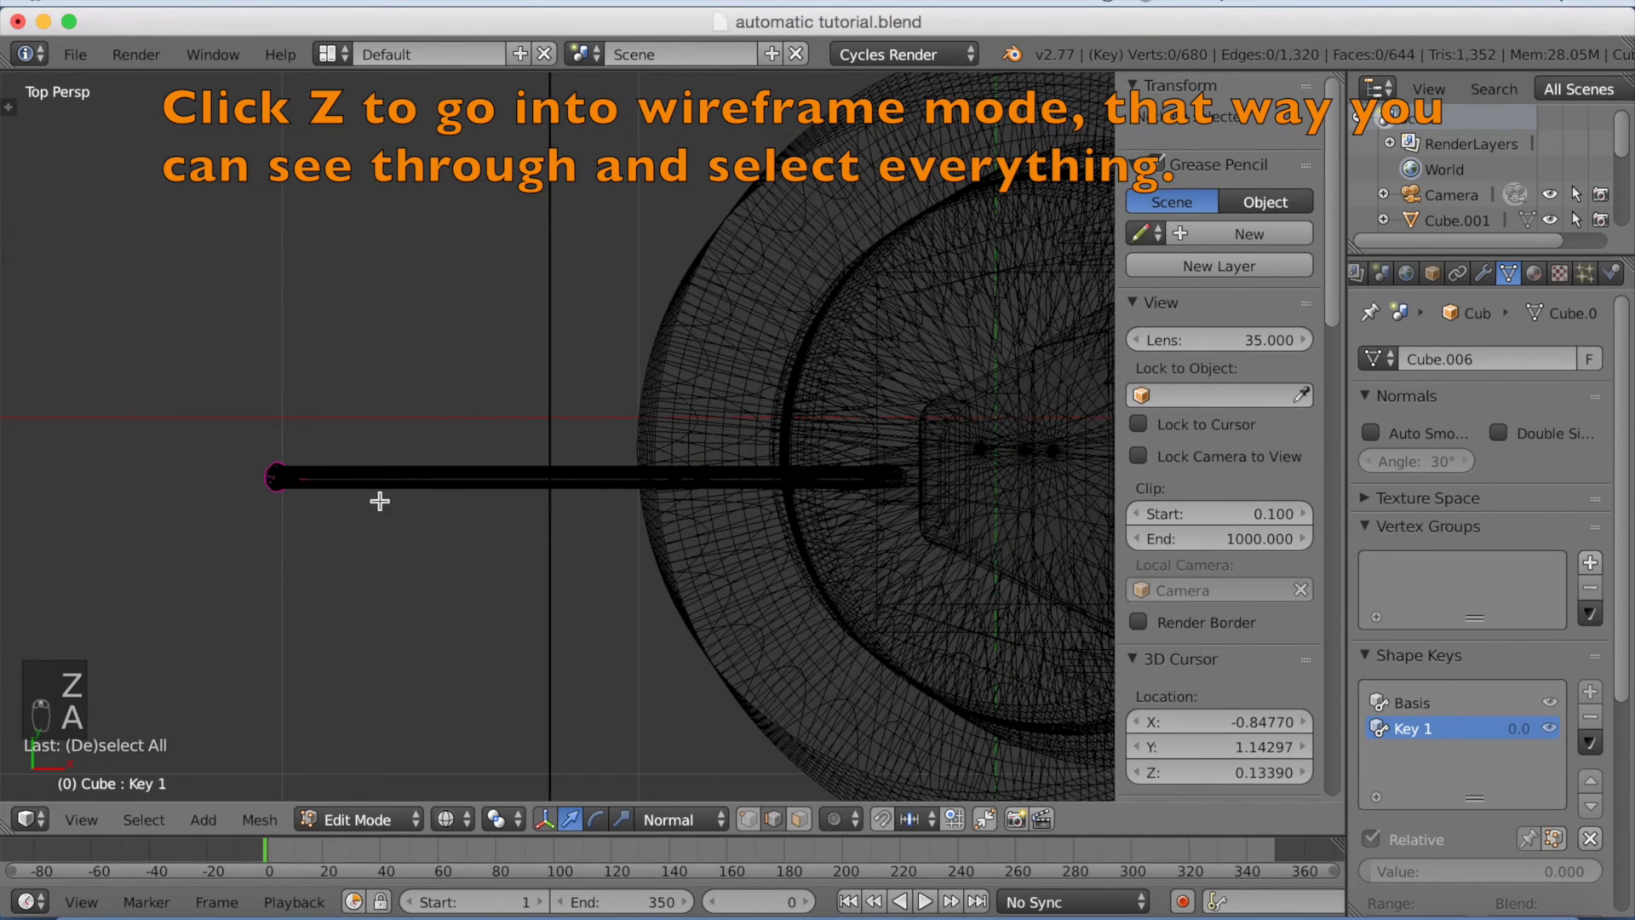
key(b)
drag(201, 571, 321, 384)
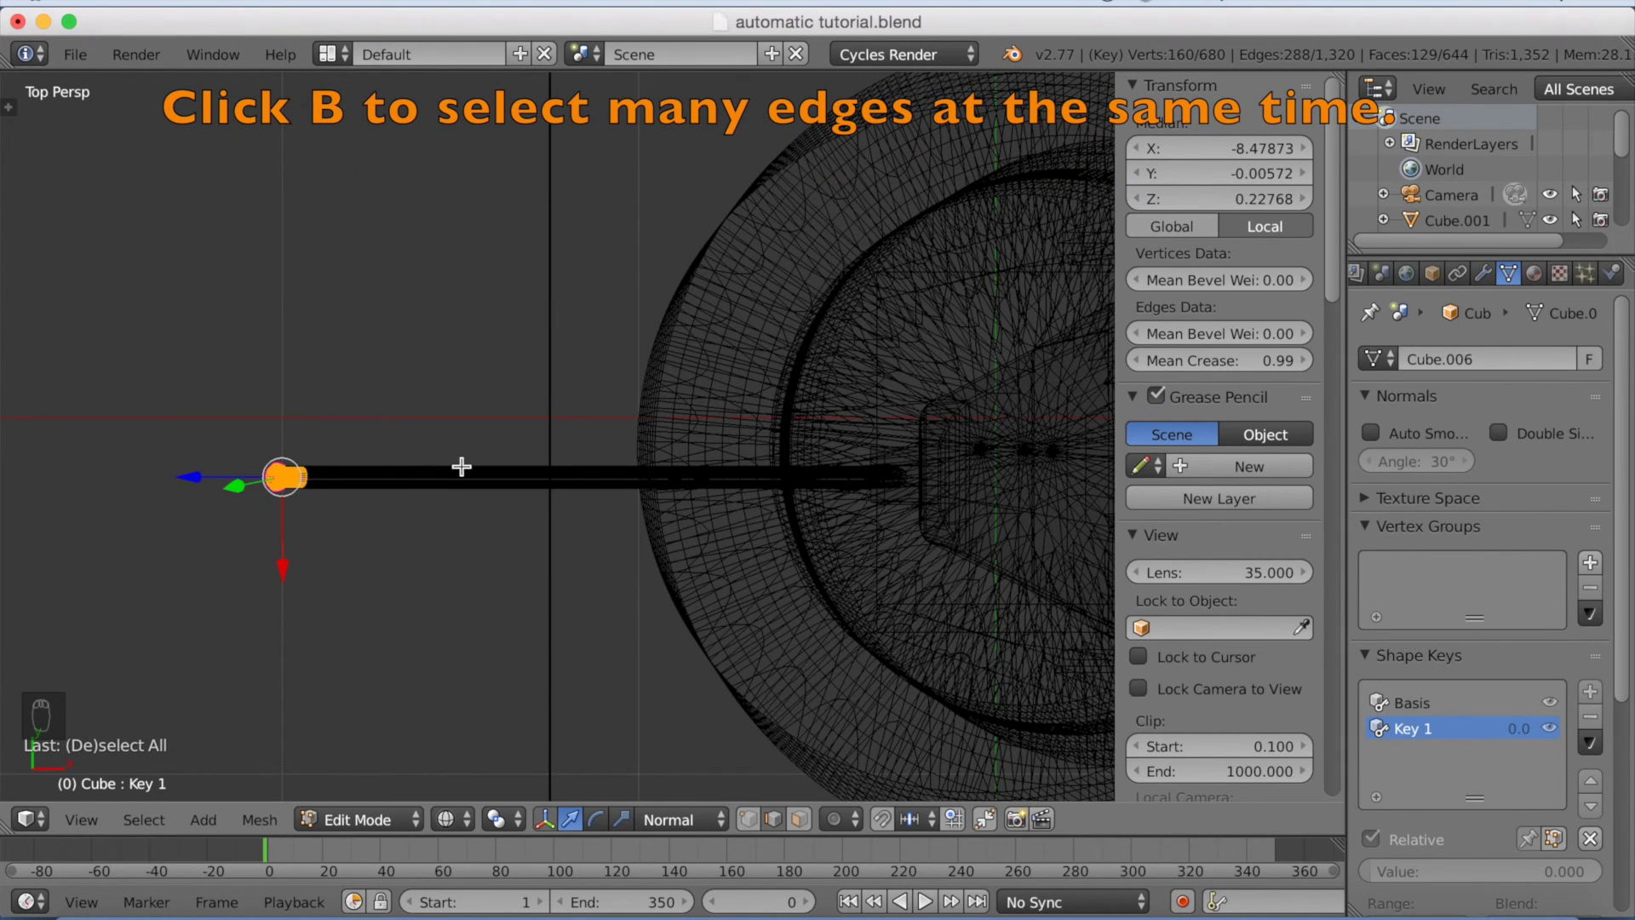
Pull the tip vertices inward along X to shorten the barrel, then return to Object Mode.
key(g)
key(x)
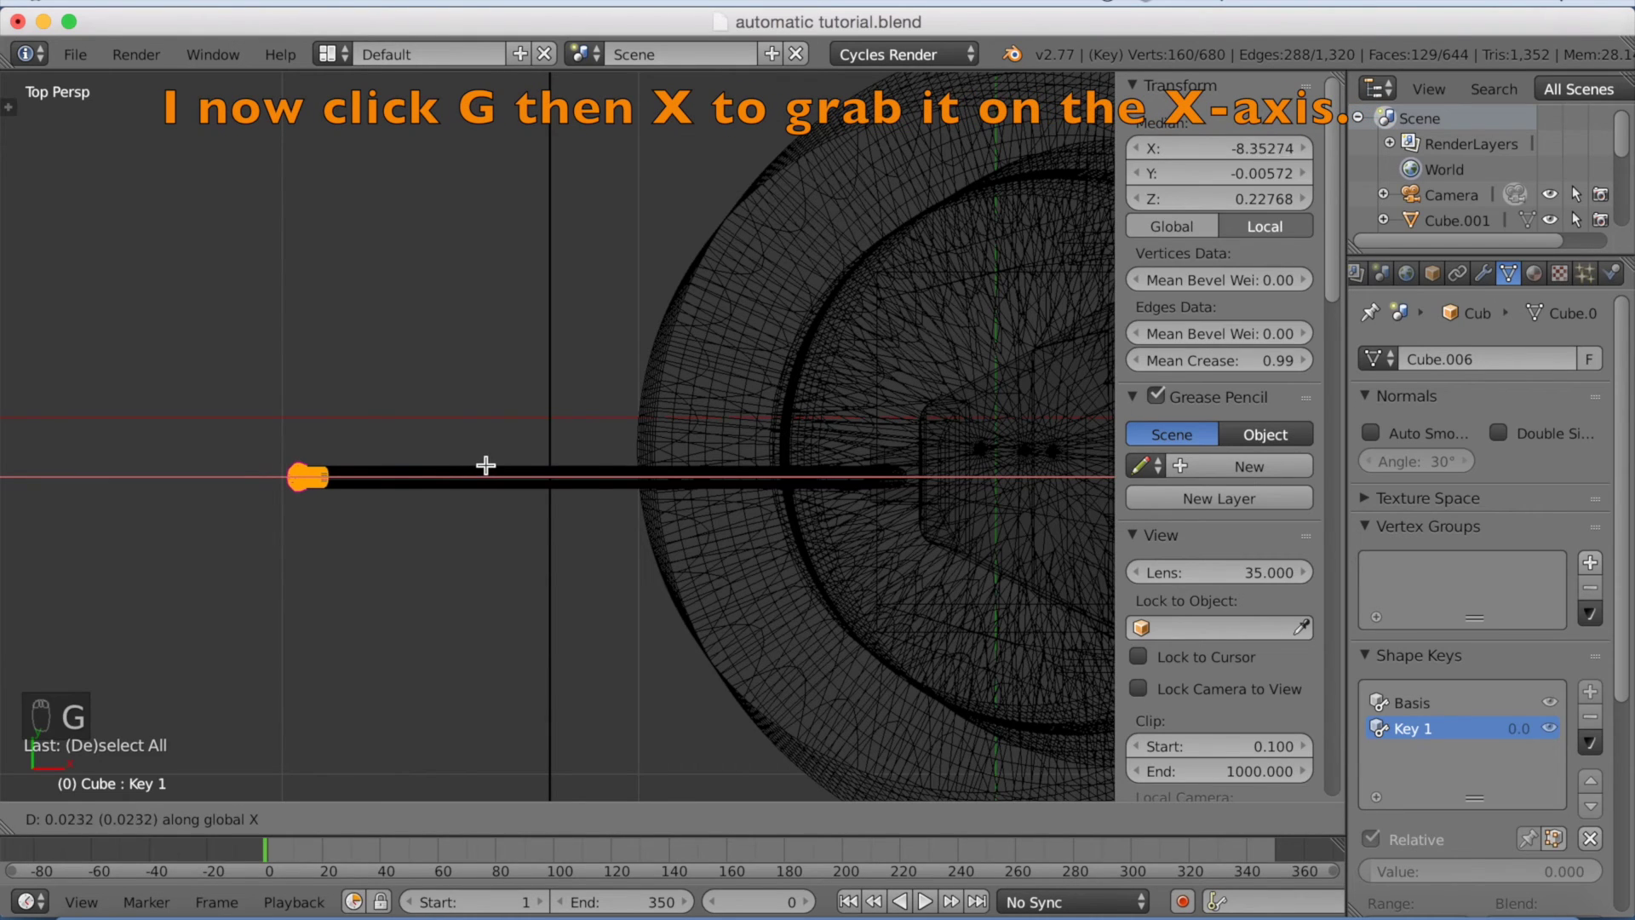
click(535, 473)
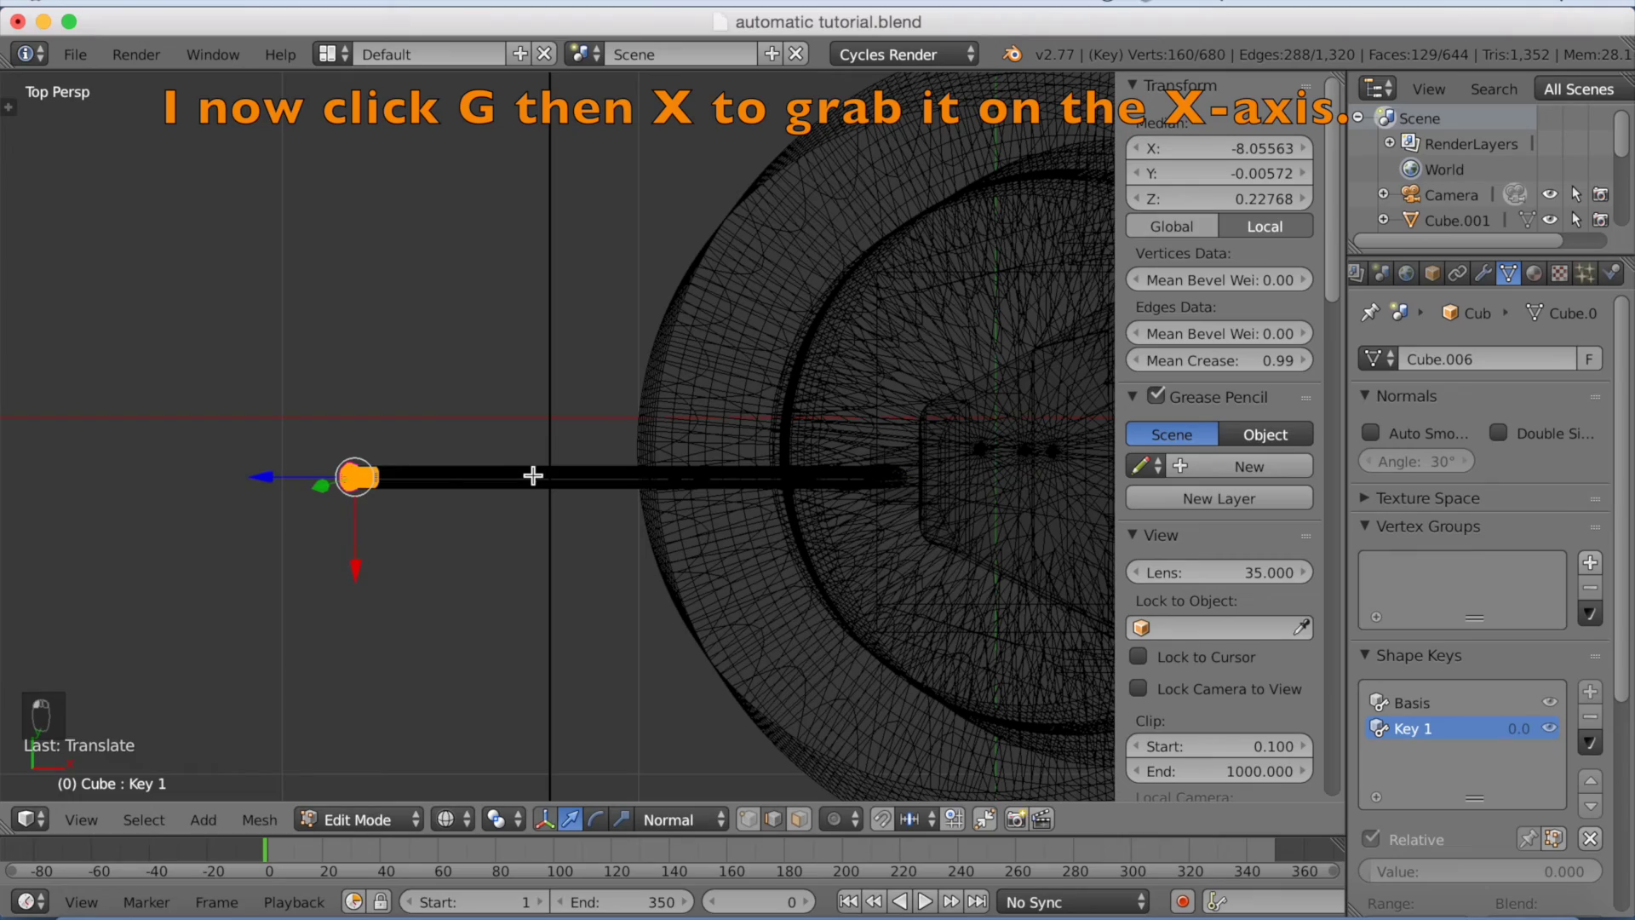
click(356, 816)
click(371, 787)
middle_drag(511, 637, 767, 502)
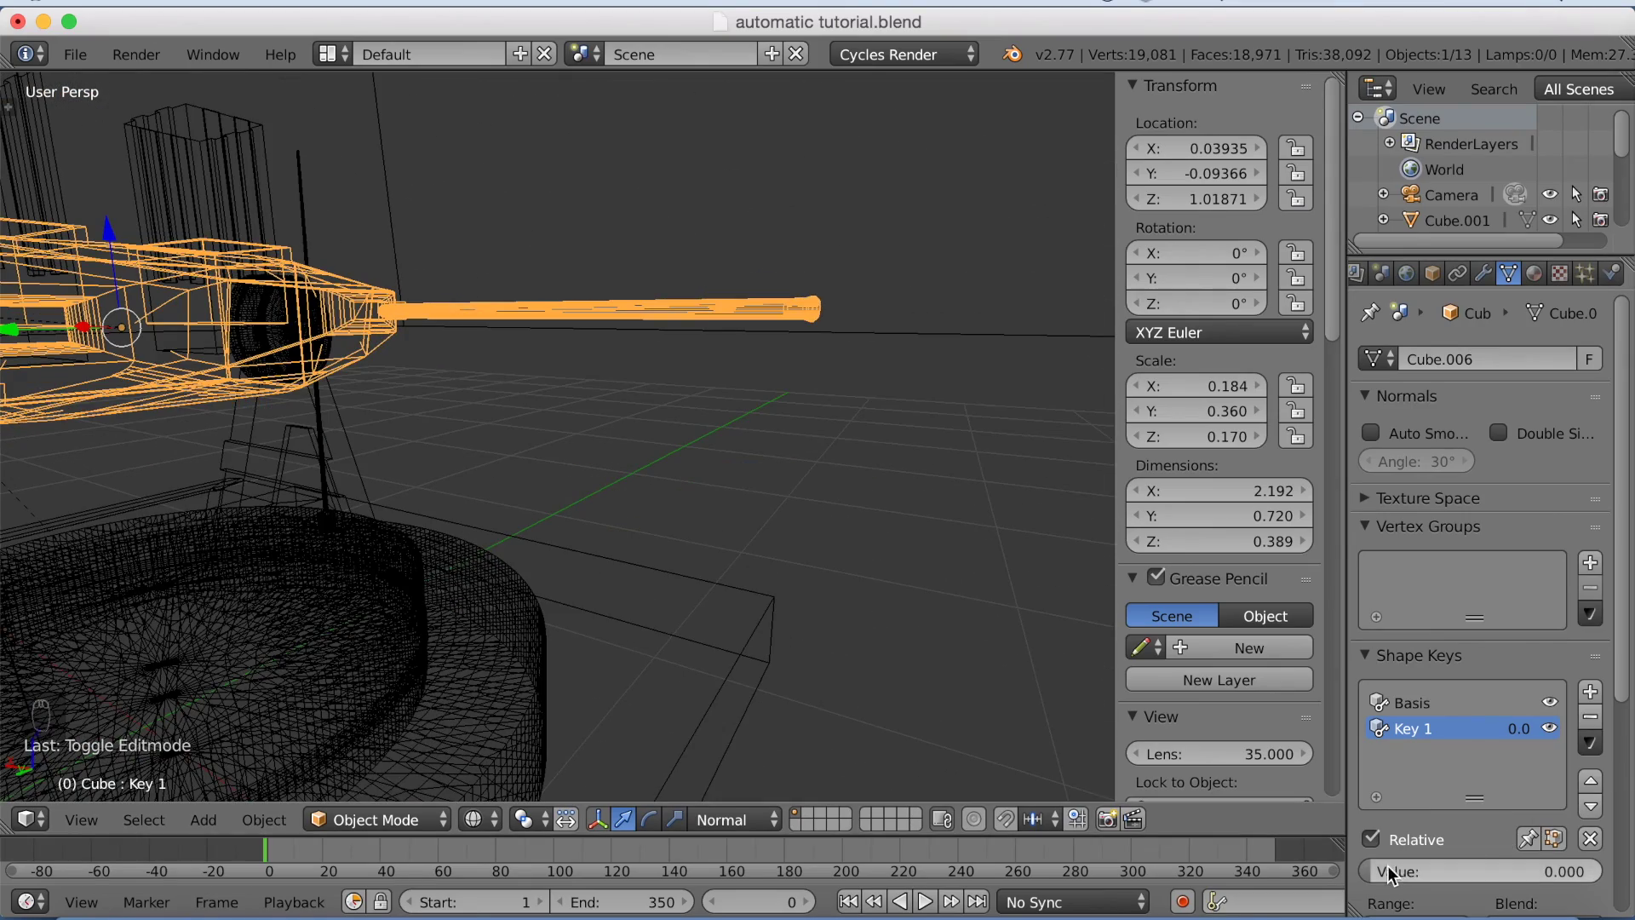
Test Key 1's barrel retraction with its value slider, then switch the viewport to Solid shading.
drag(1397, 872, 1363, 871)
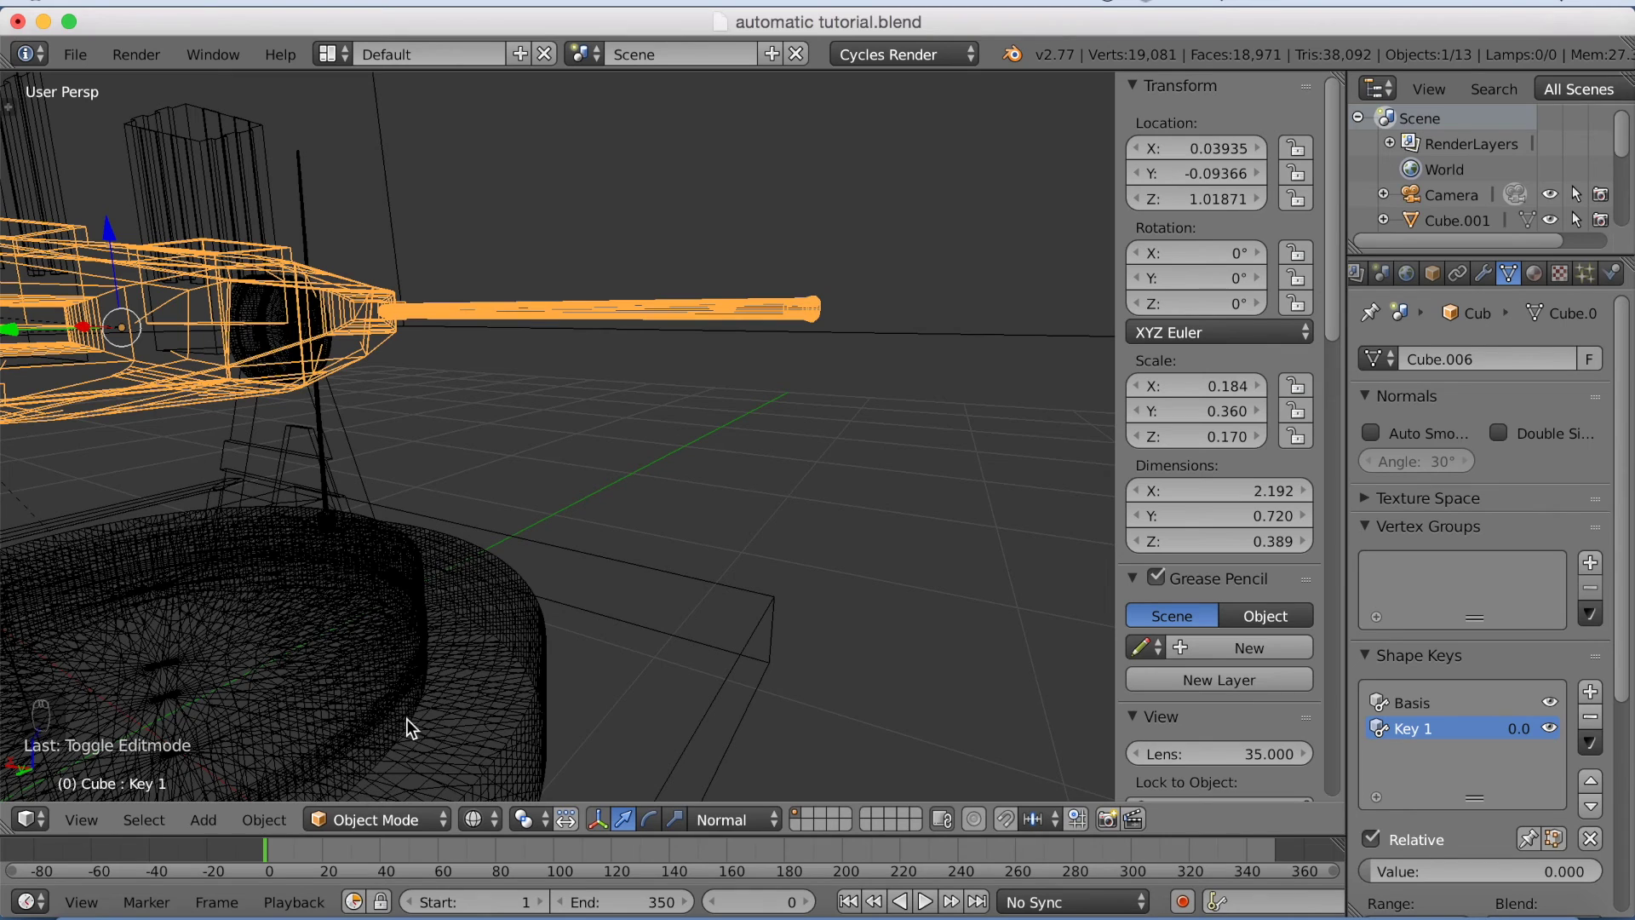
click(479, 820)
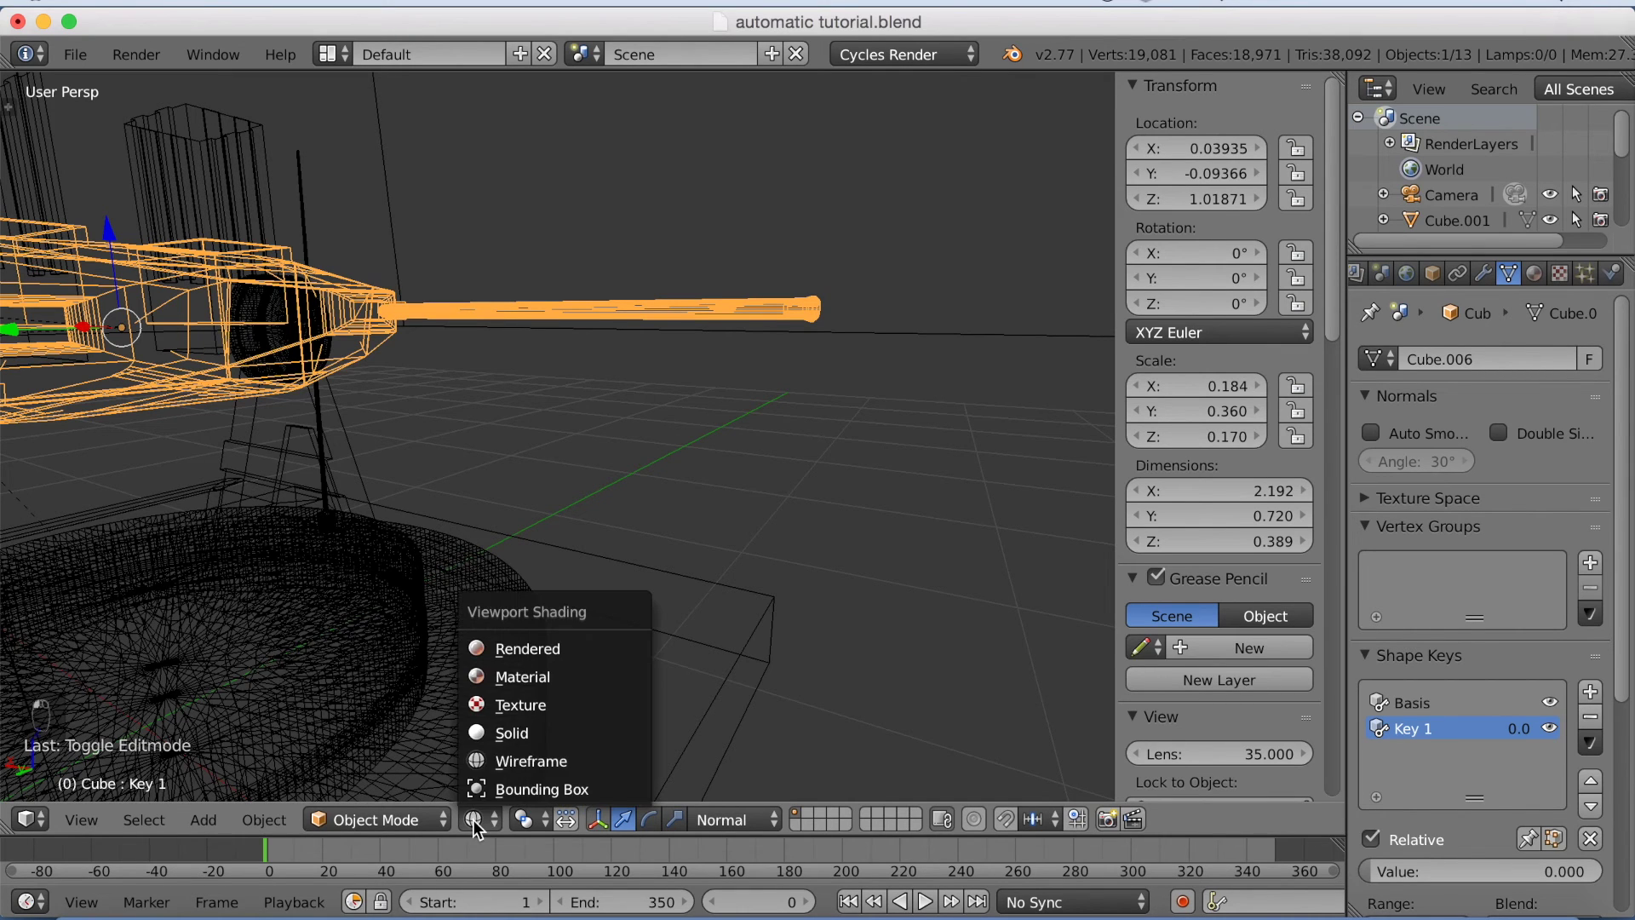
click(509, 729)
scroll(554, 583, down, 5)
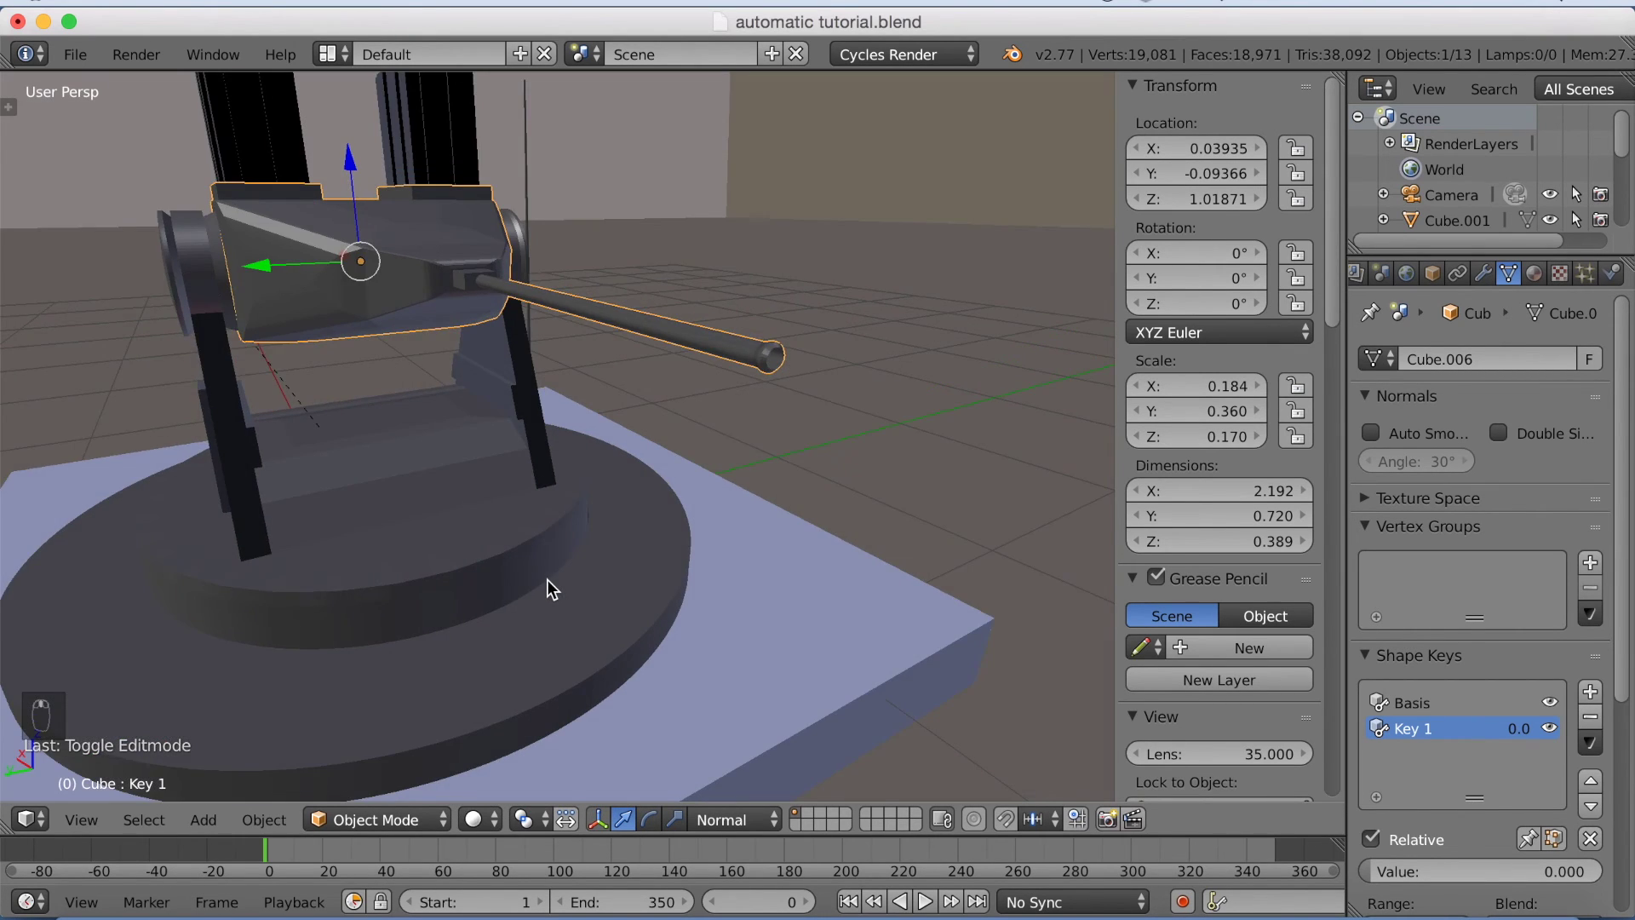
scroll(545, 580, up, 8)
scroll(622, 573, down, 1)
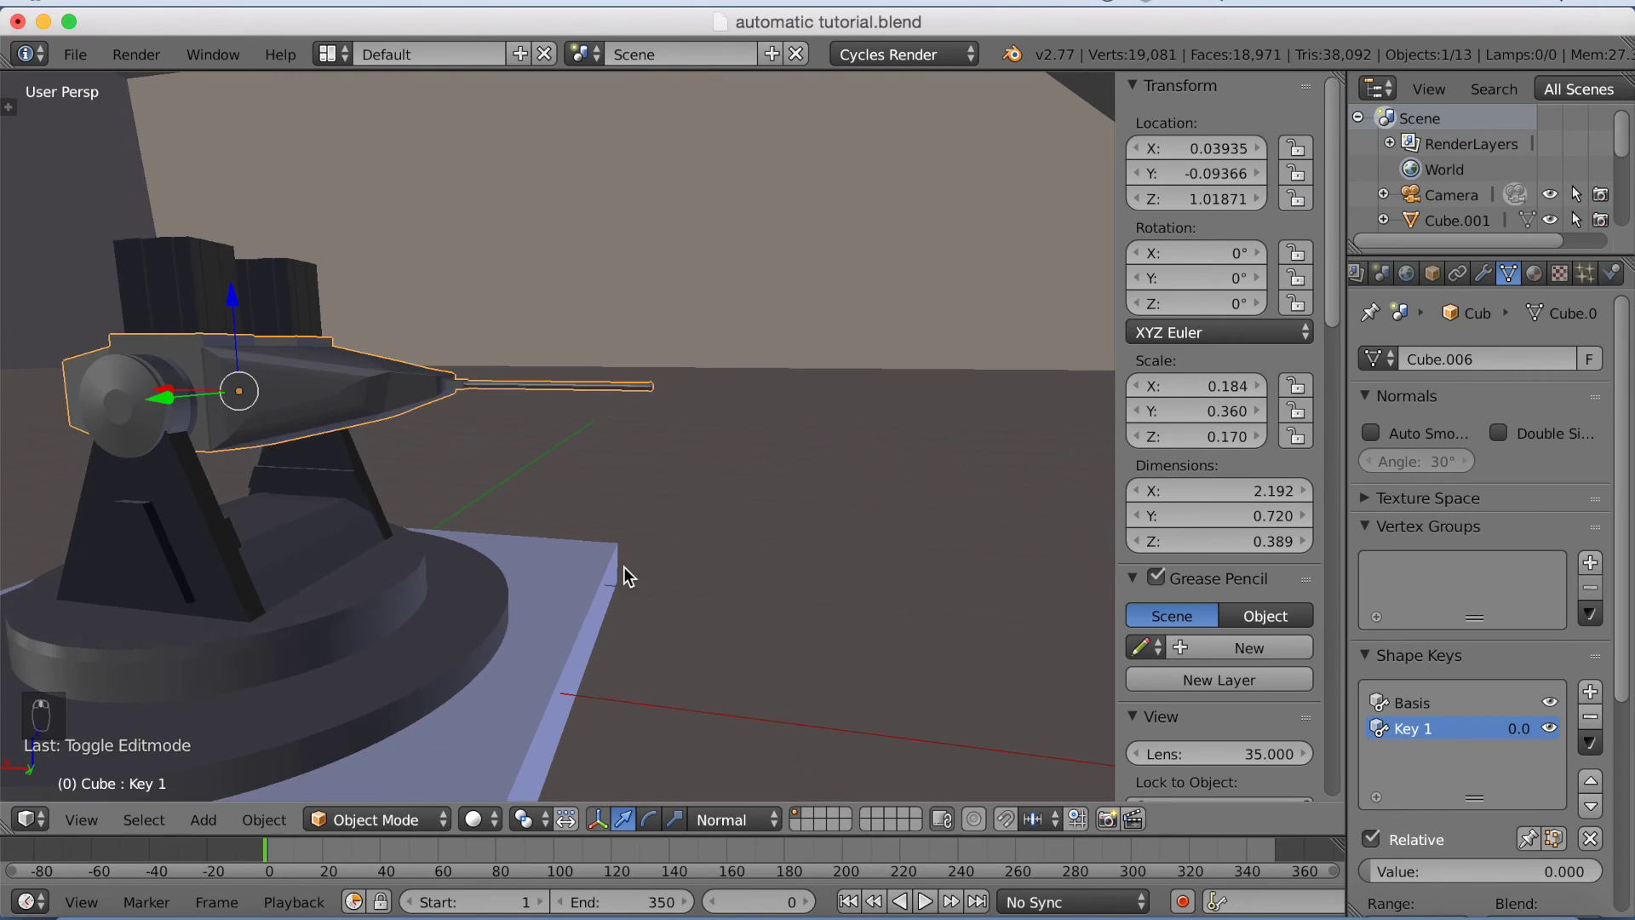
Keyframe the Key 1 recoil value at 0 on frame 101.
drag(458, 861, 536, 854)
scroll(373, 568, down, 3)
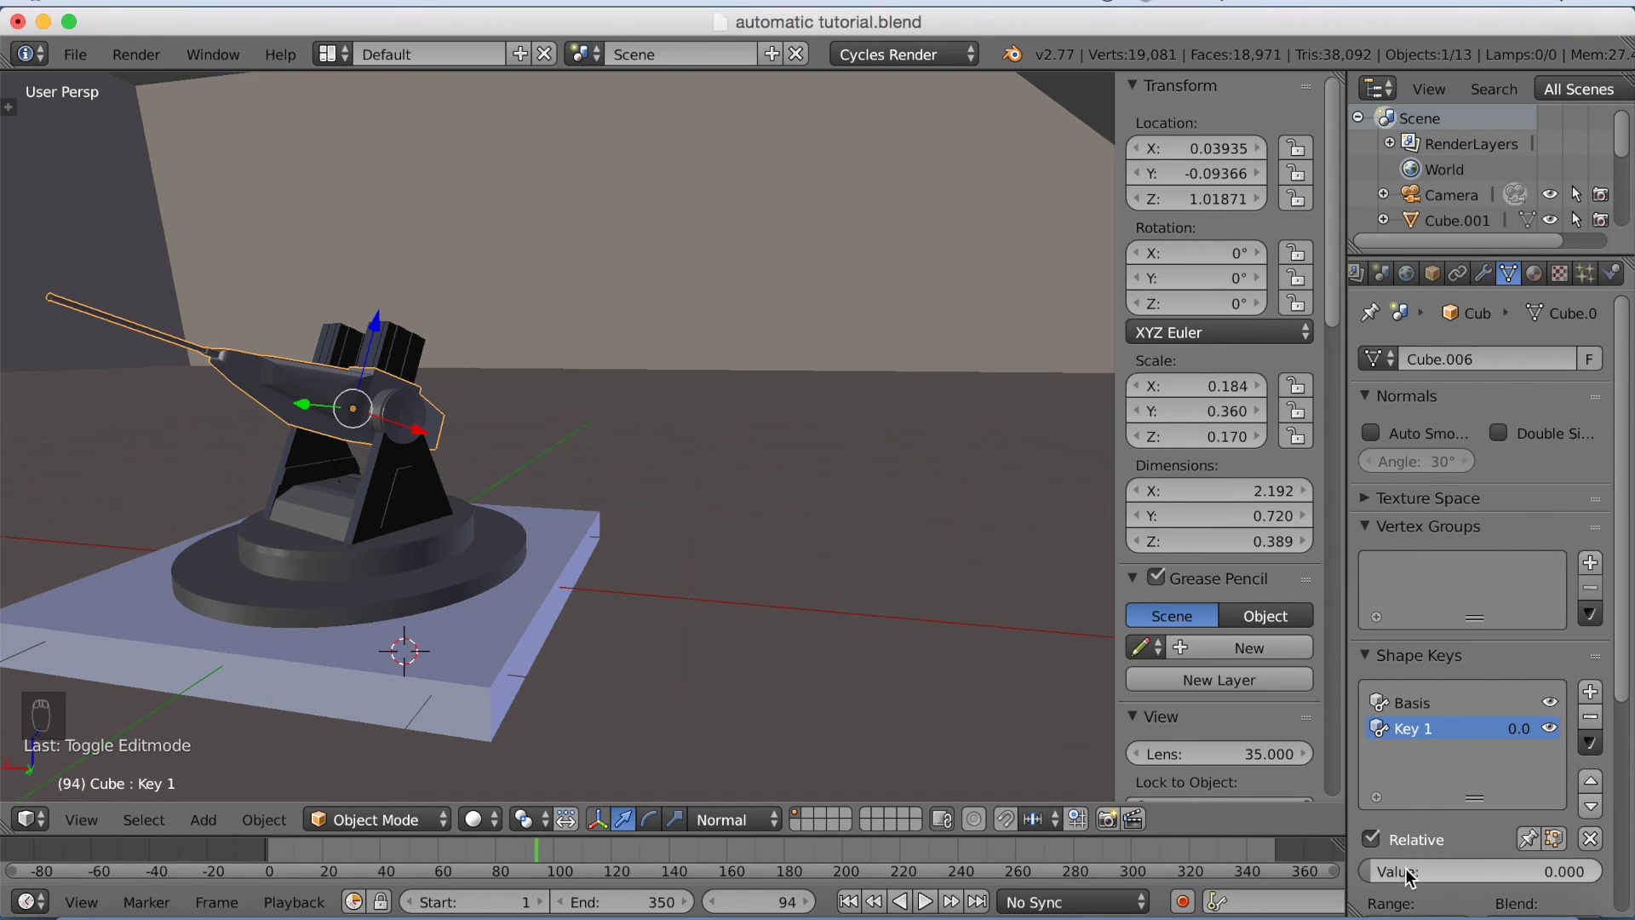
key(alt+a)
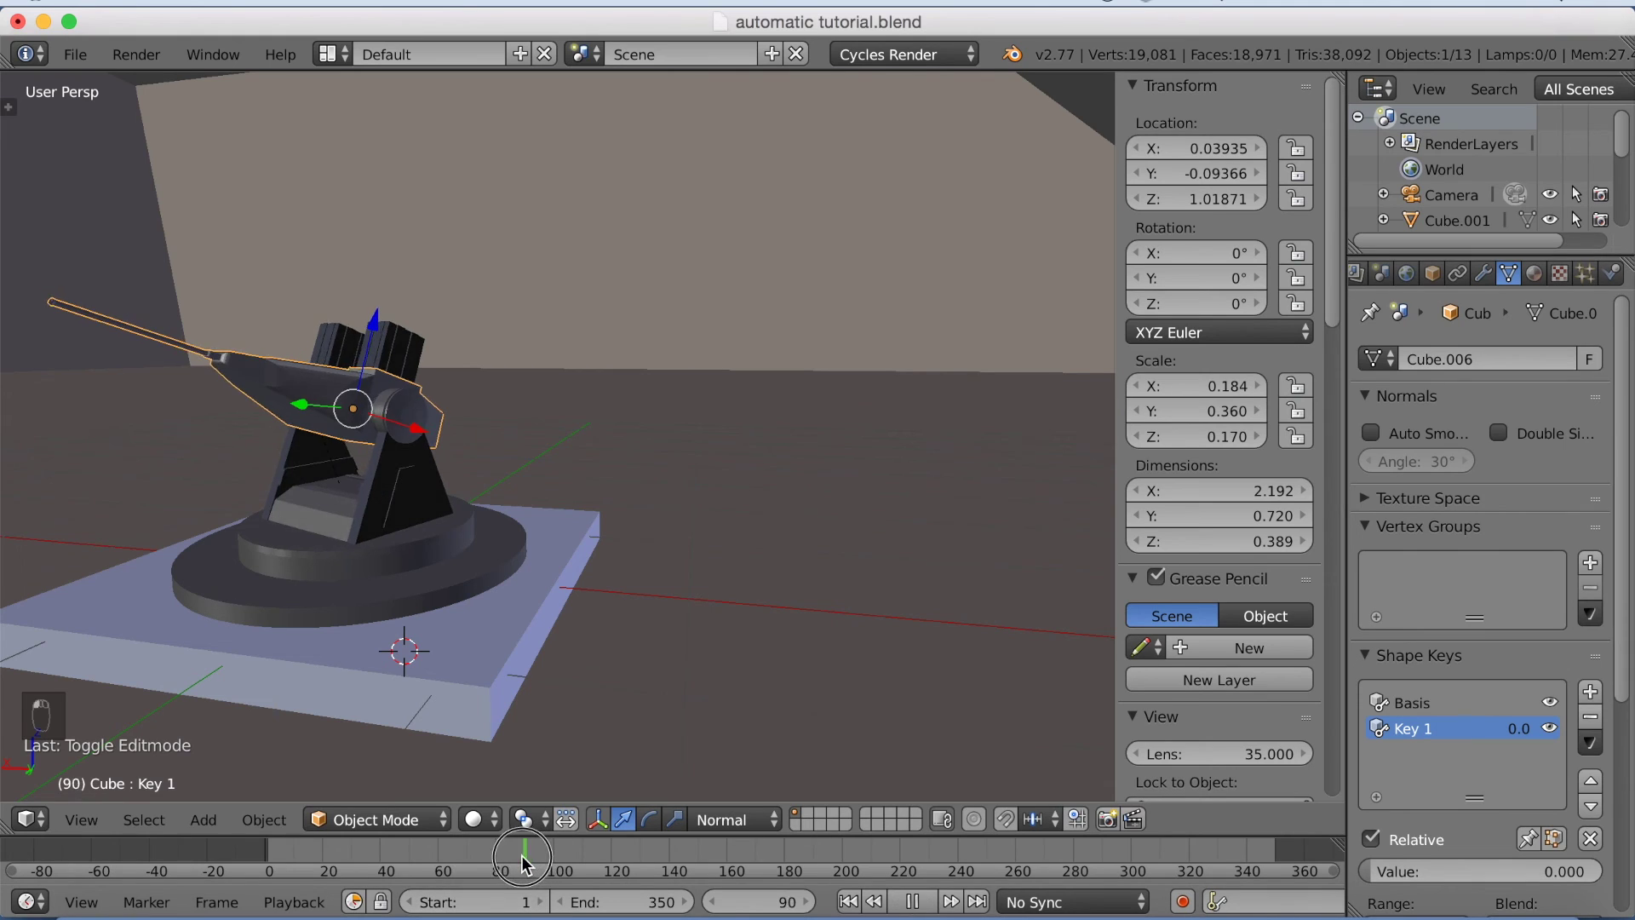
mouse_move(588, 865)
mouse_down()
mouse_move(524, 862)
mouse_move(558, 867)
mouse_up()
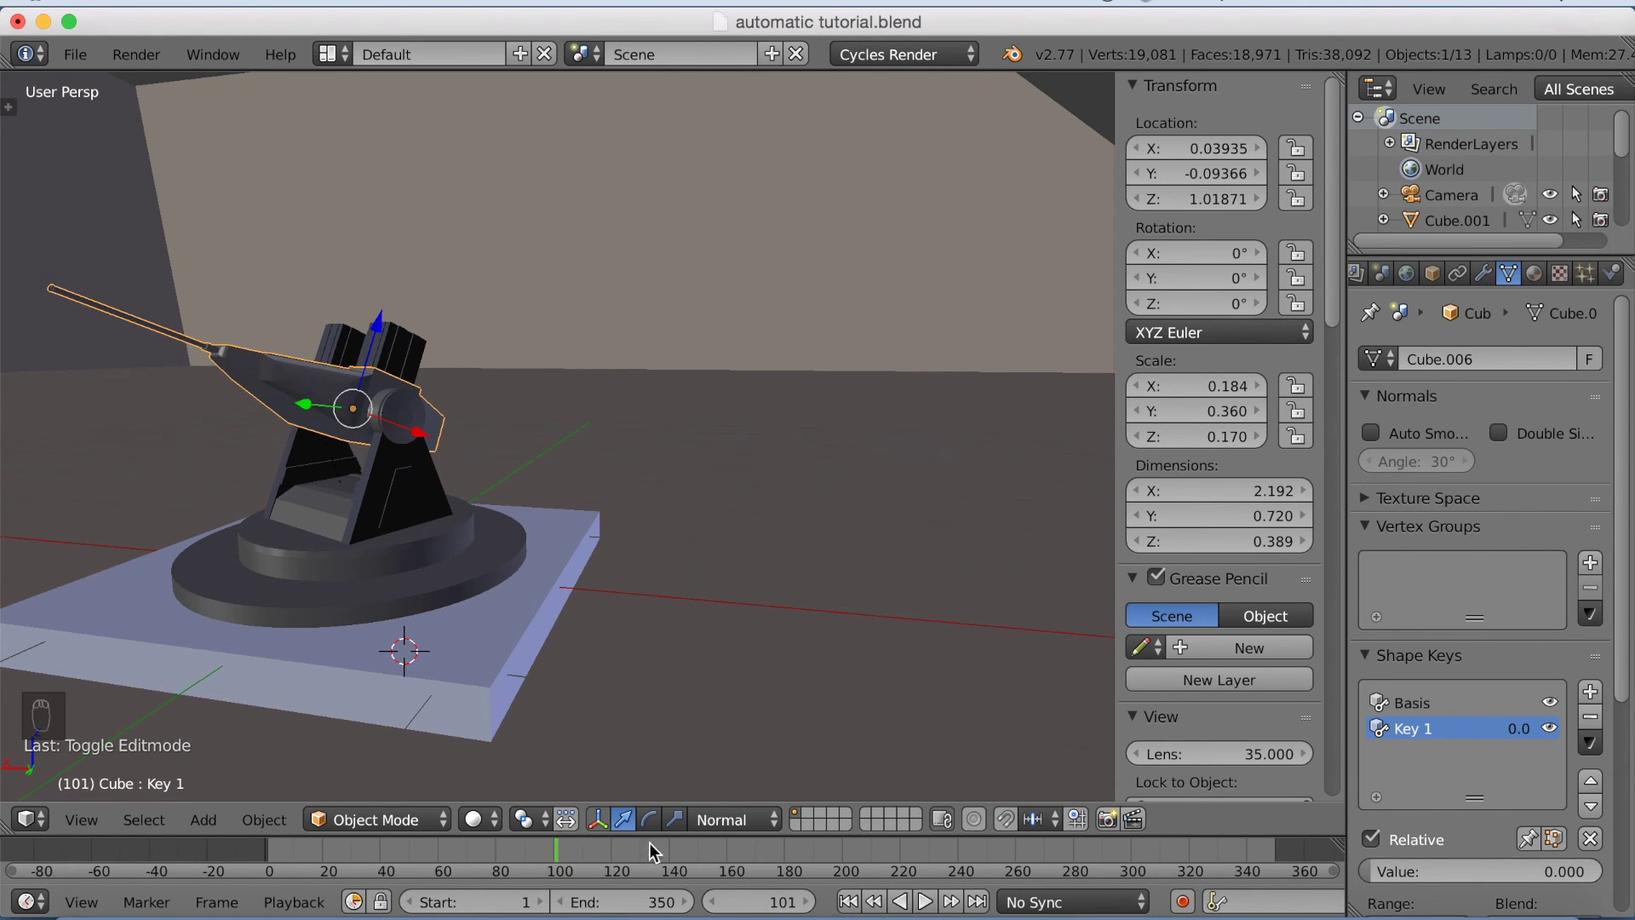
key(i)
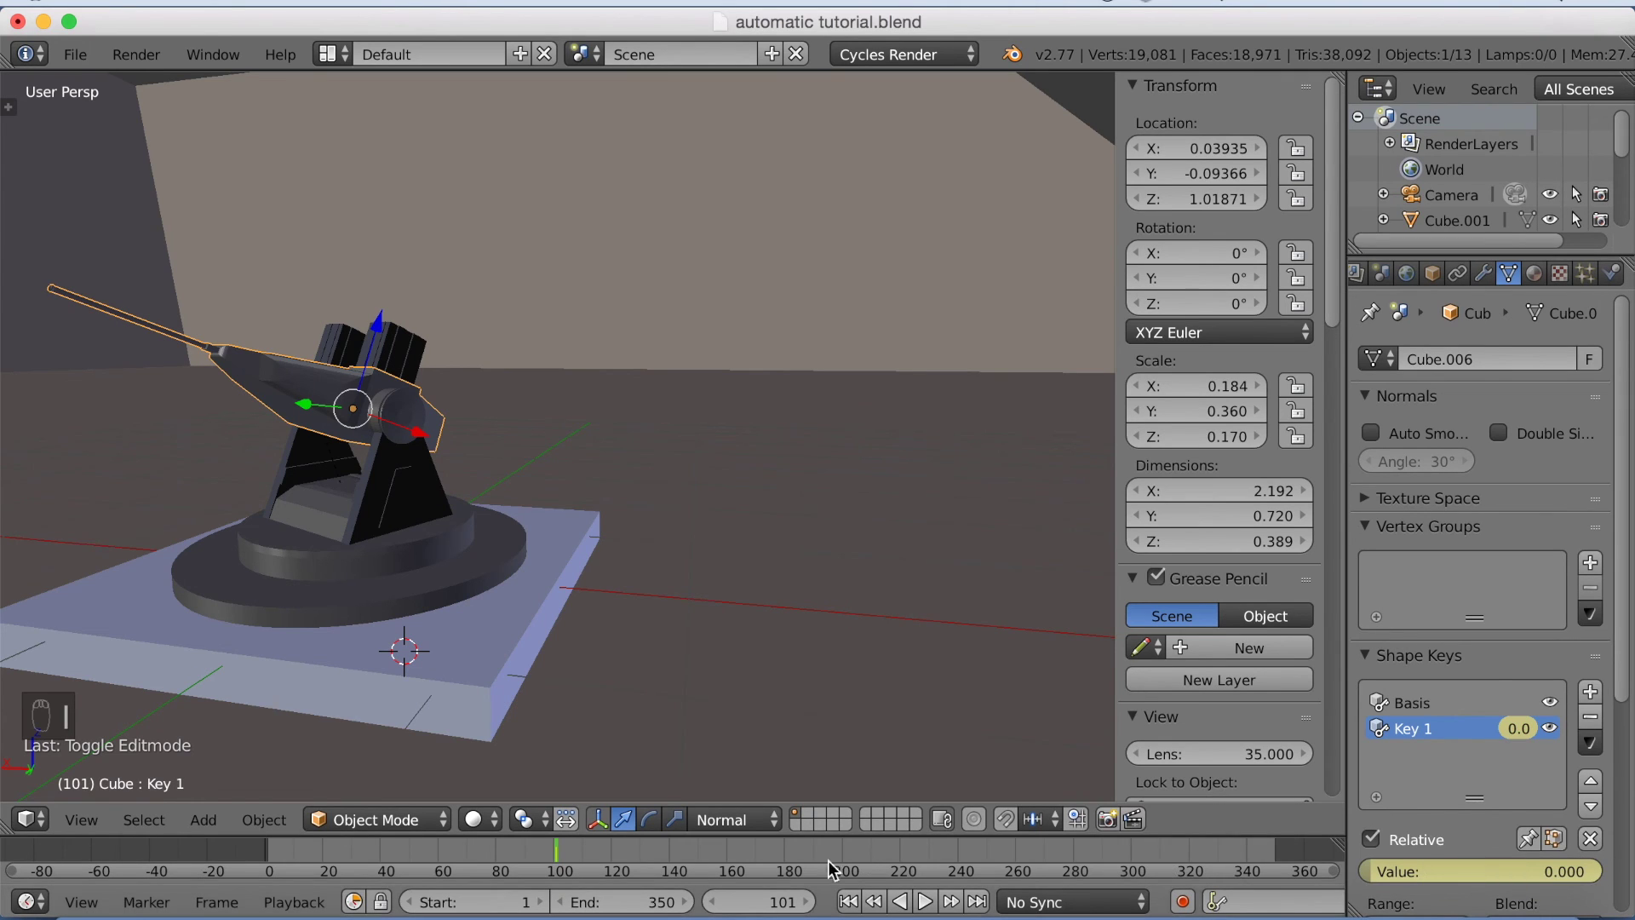
Keyframe Key 1 at full value 1.0 on frame 103.
click(806, 903)
click(806, 903)
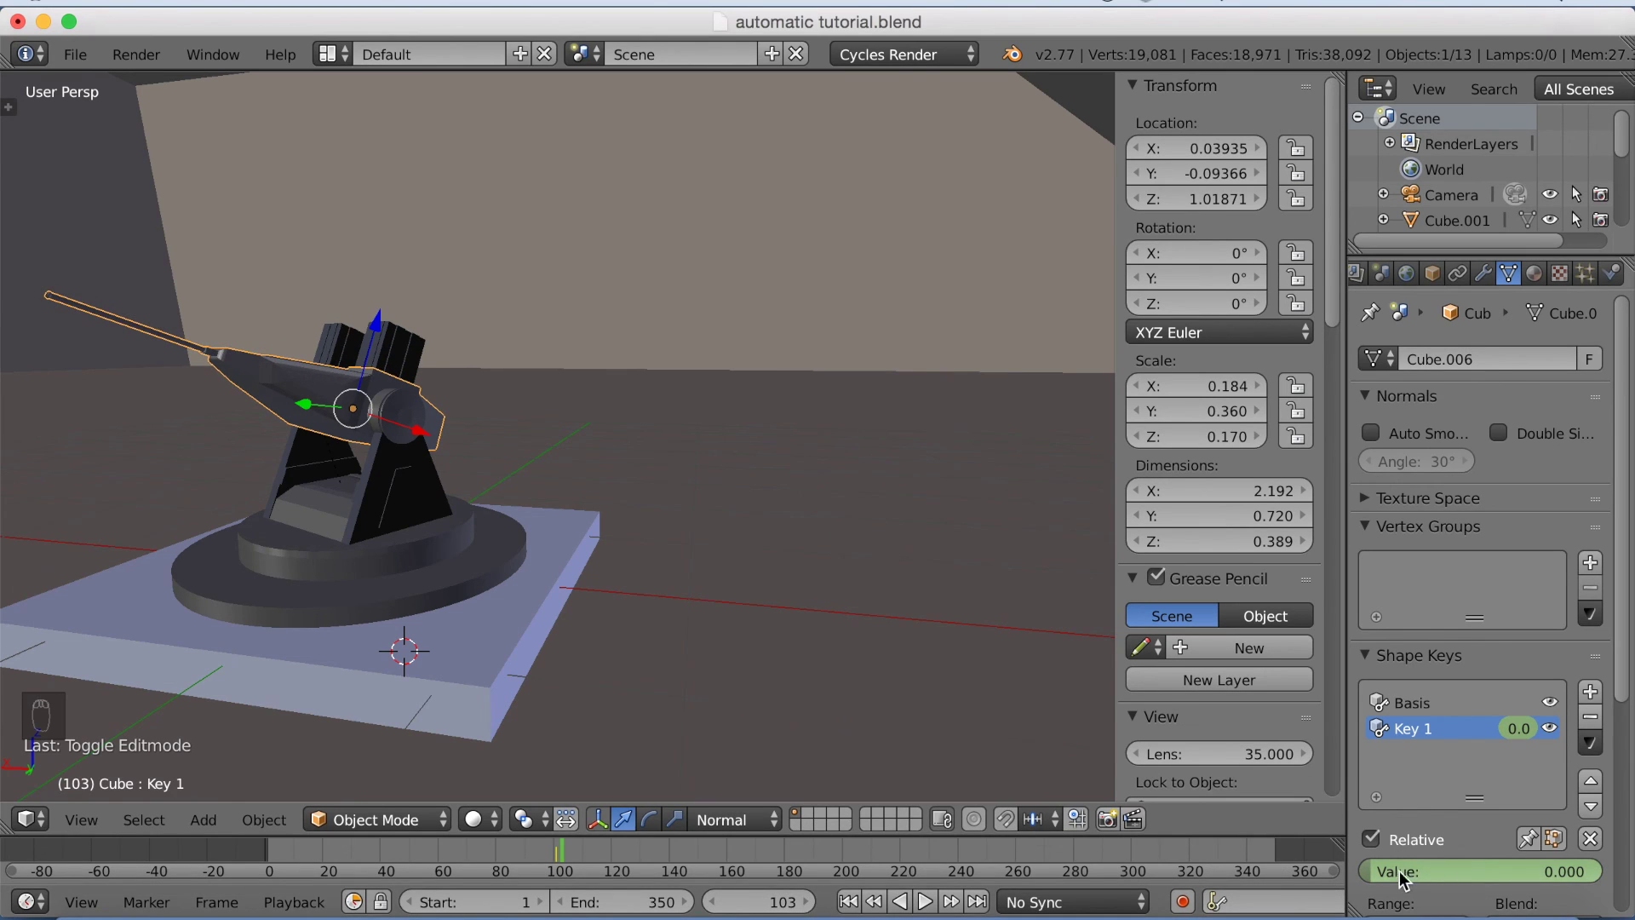
drag(1390, 873, 1537, 877)
key(i)
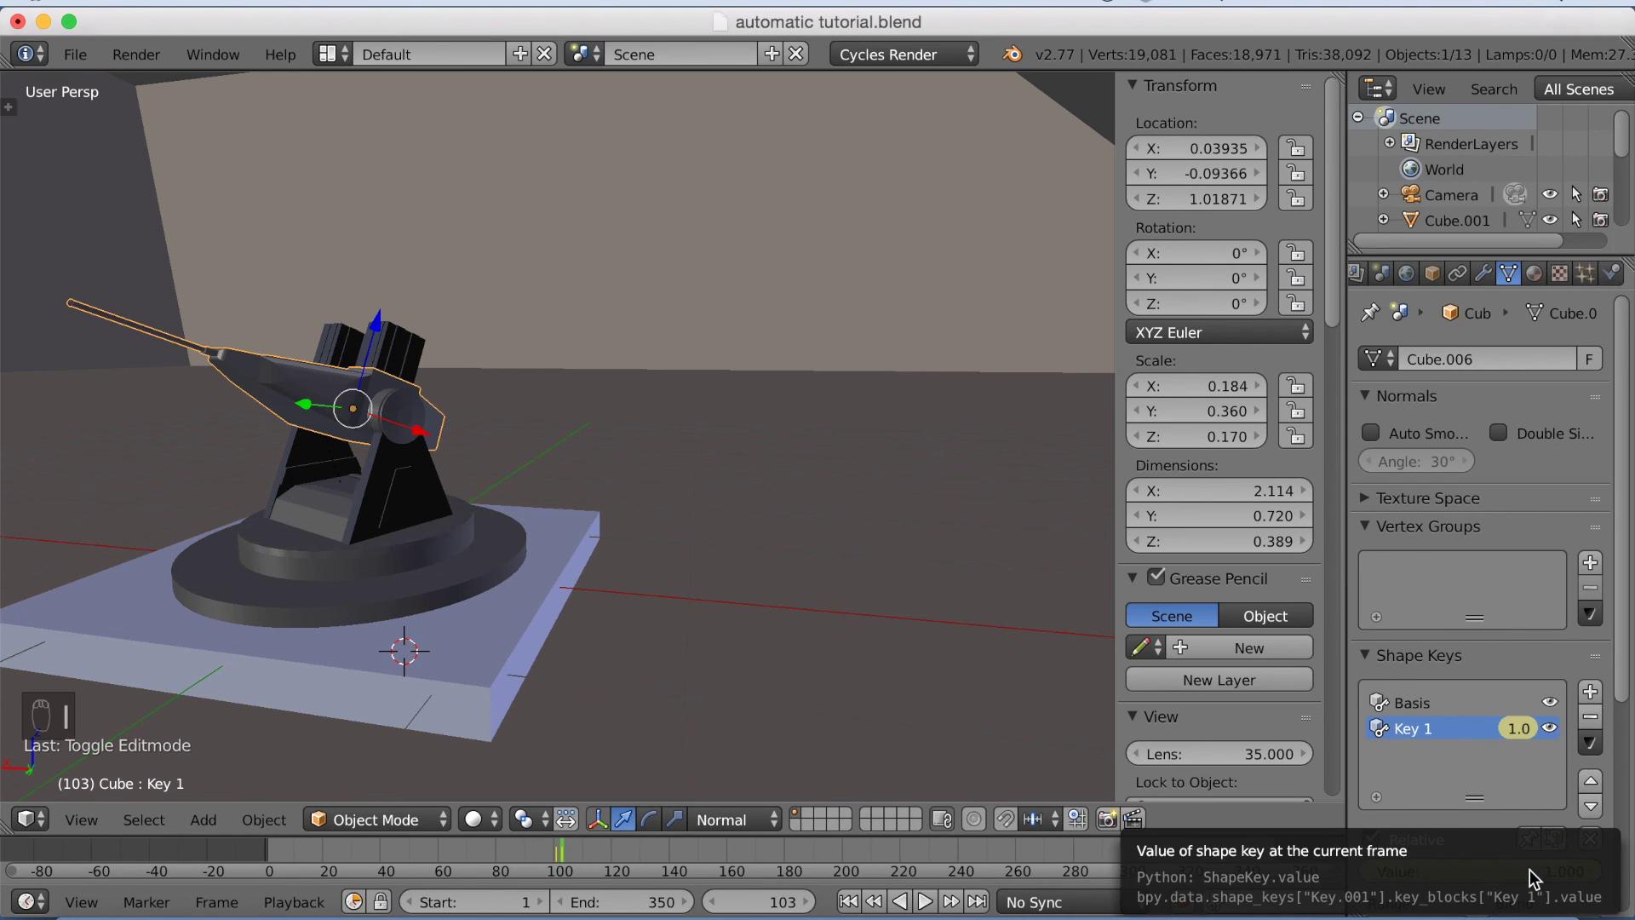
Keyframe Key 1 back to 0.0 on frame 105, then rewind before the recoil.
click(805, 901)
click(805, 901)
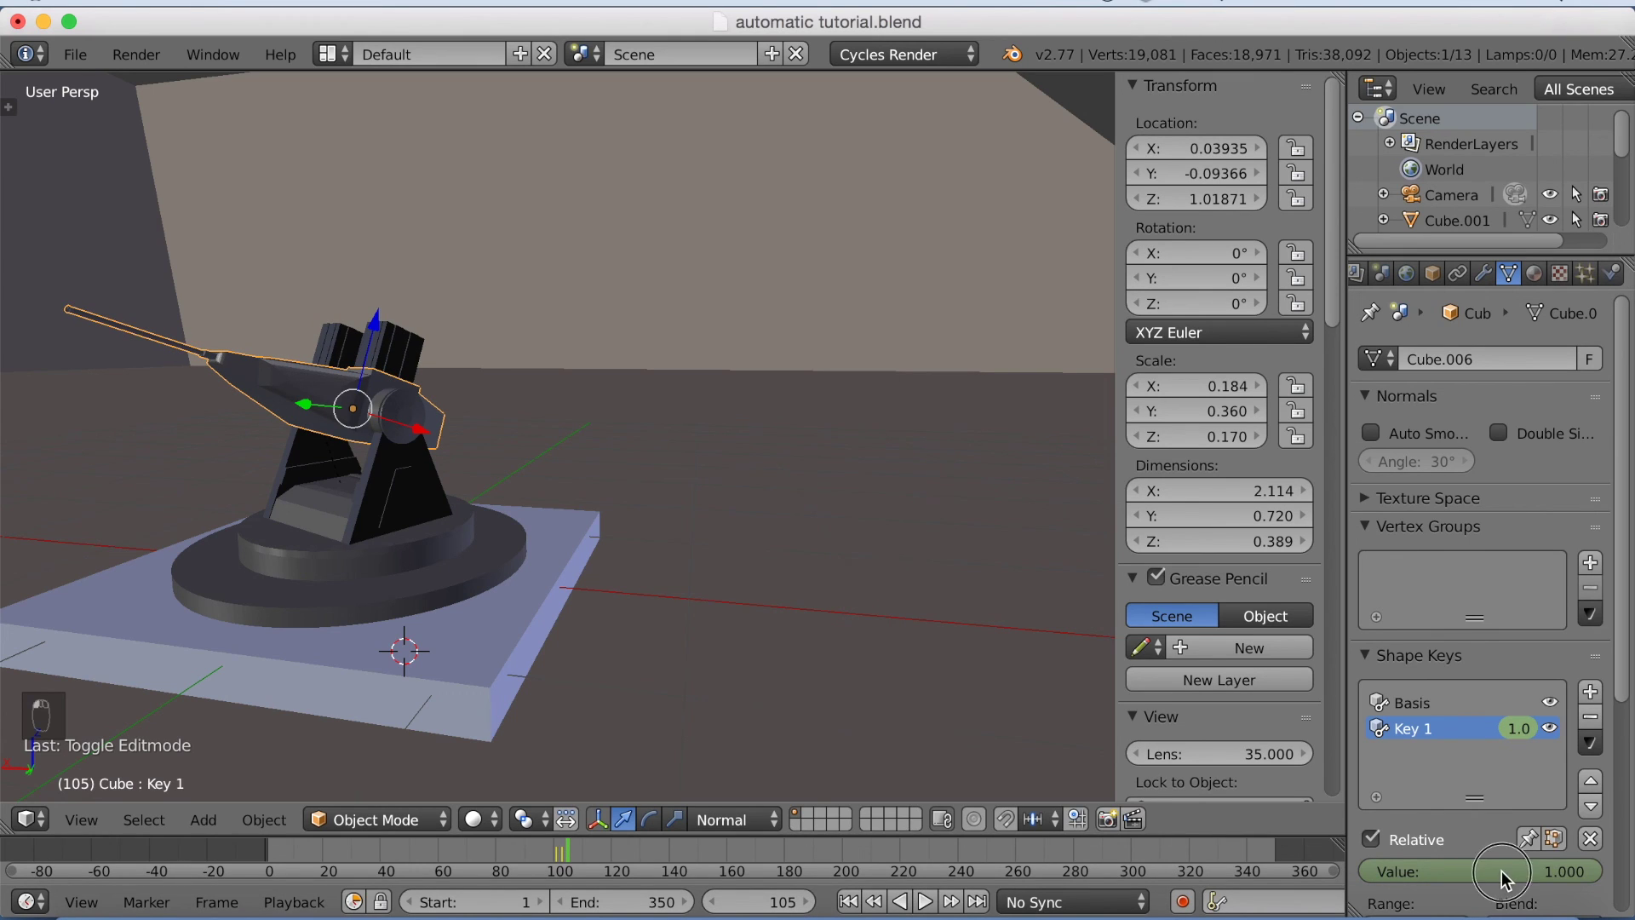
drag(1496, 873, 1457, 873)
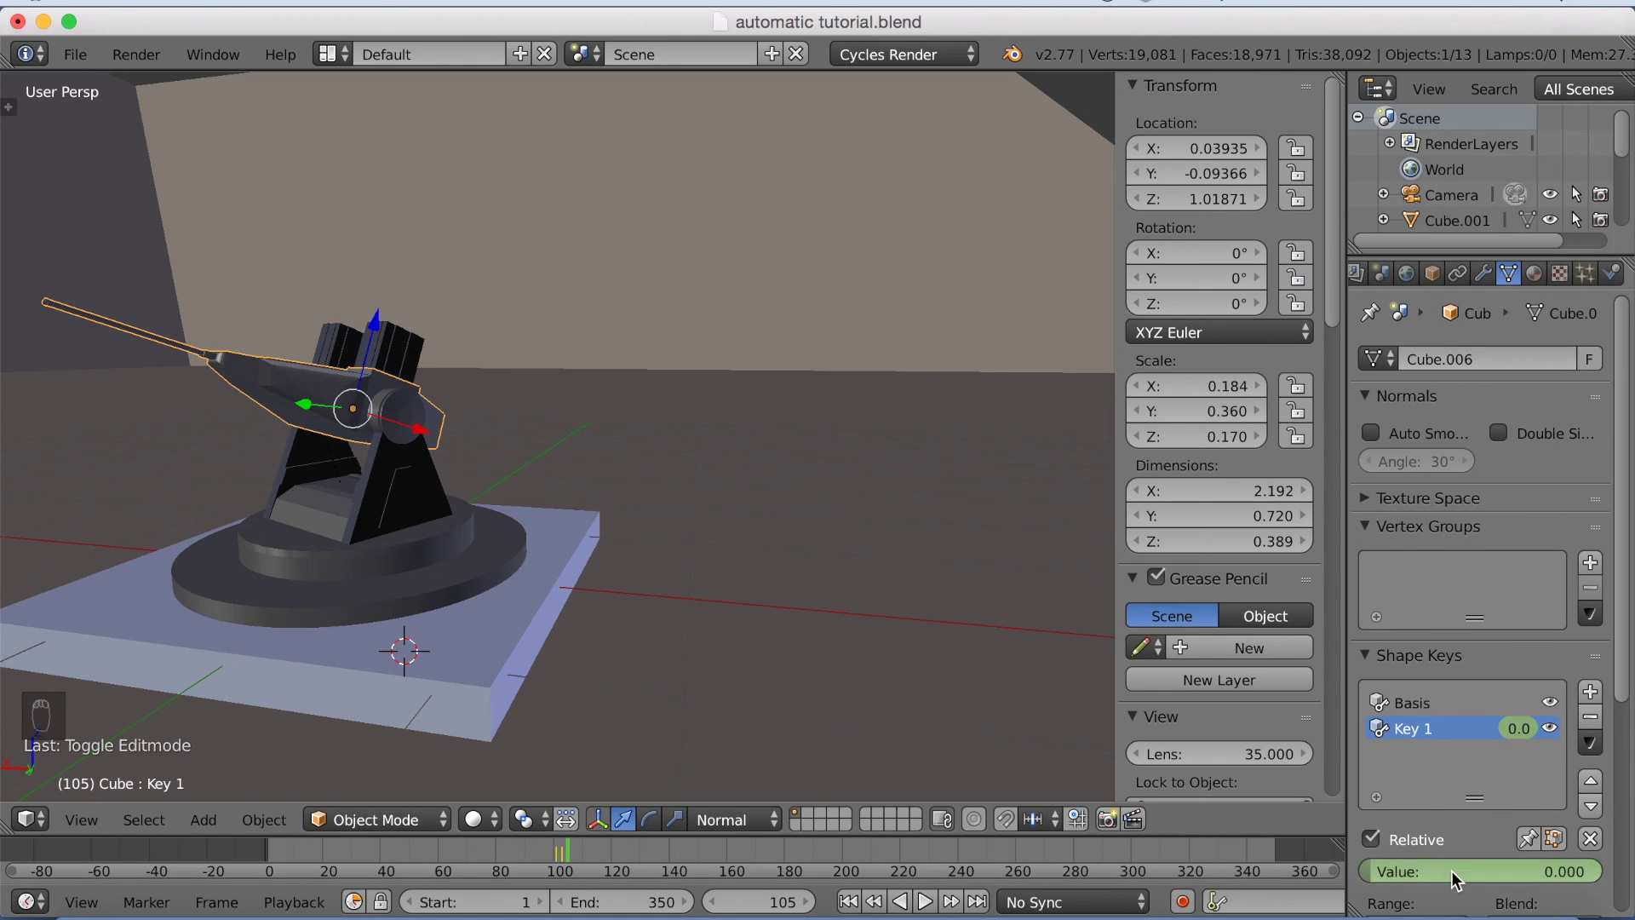
key(i)
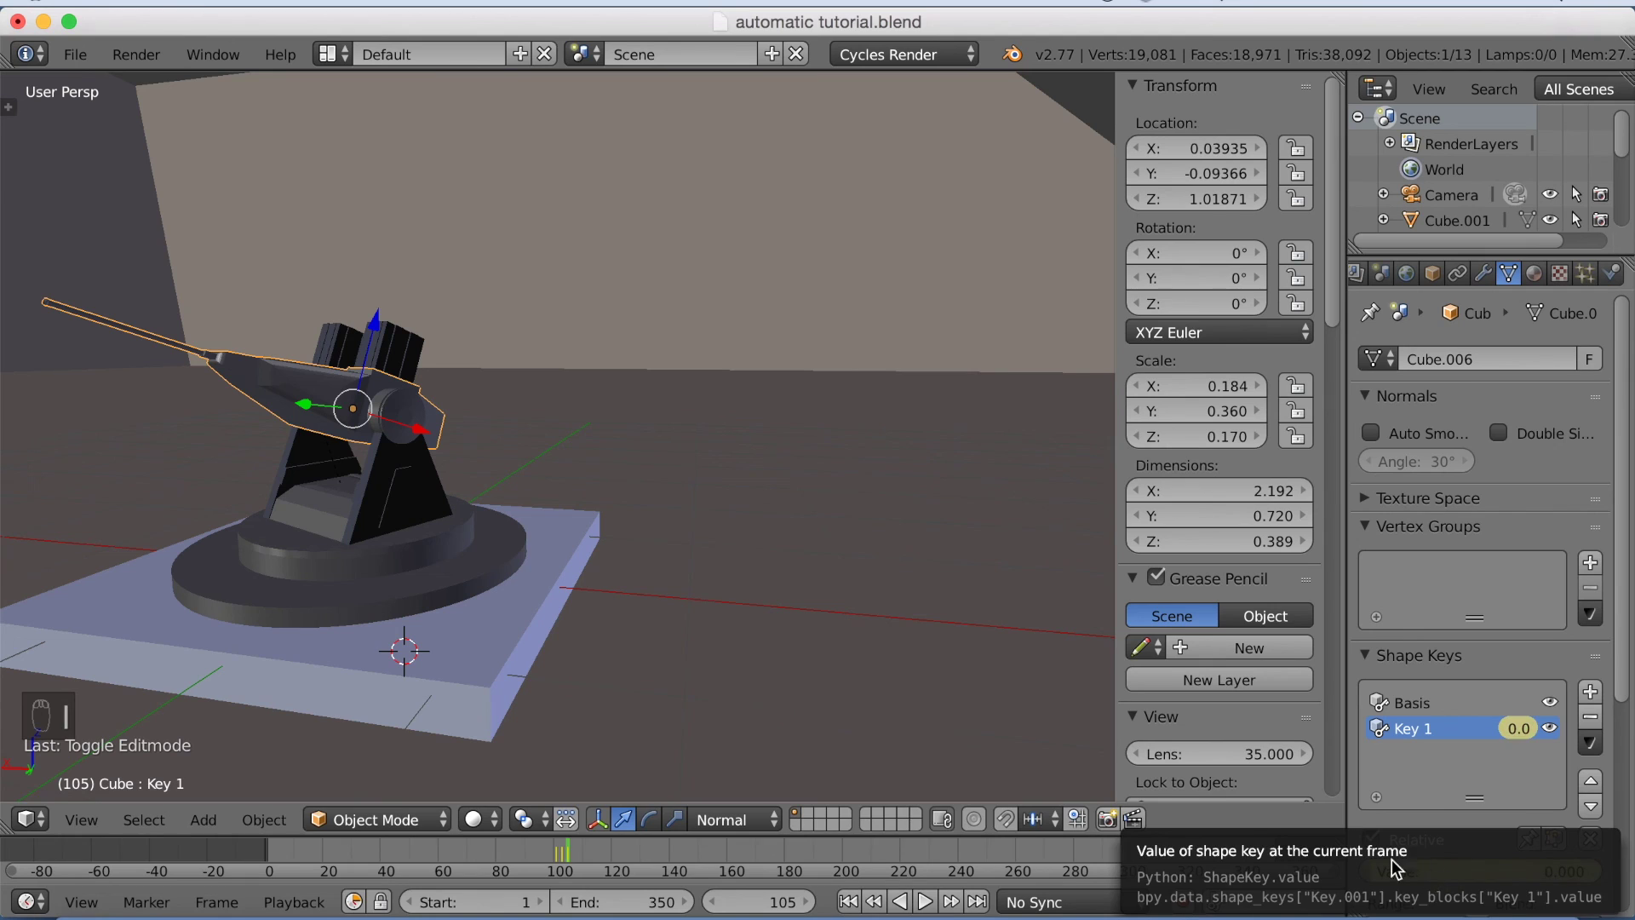
drag(565, 850, 461, 851)
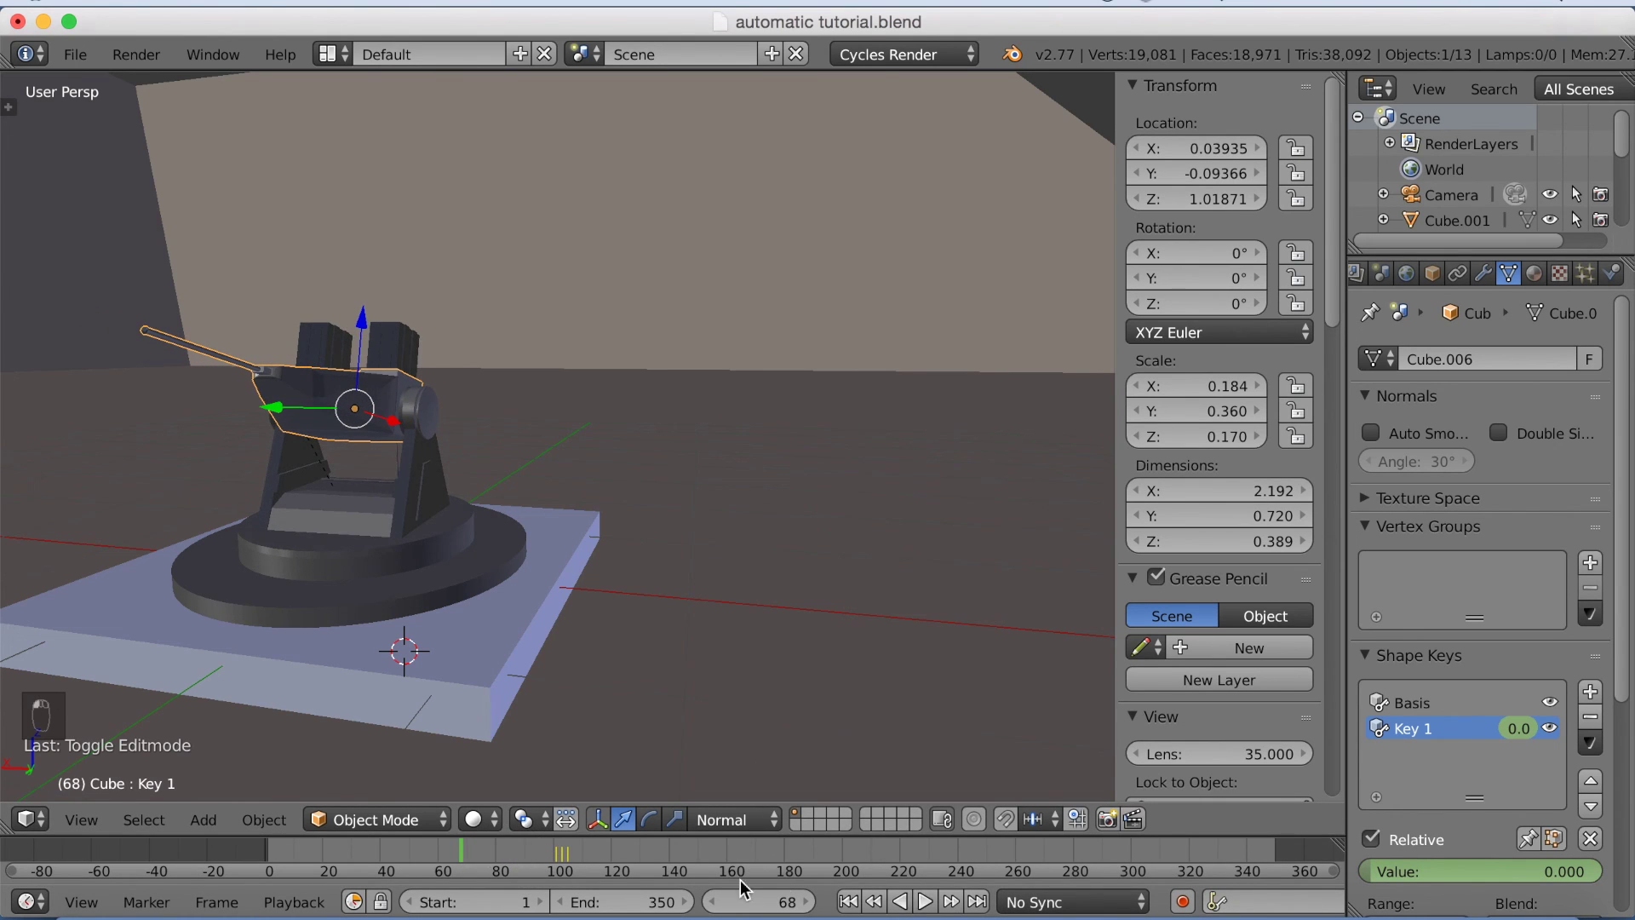
Play the turret animation, stop it at frame 178, and view it through the scene camera.
click(927, 901)
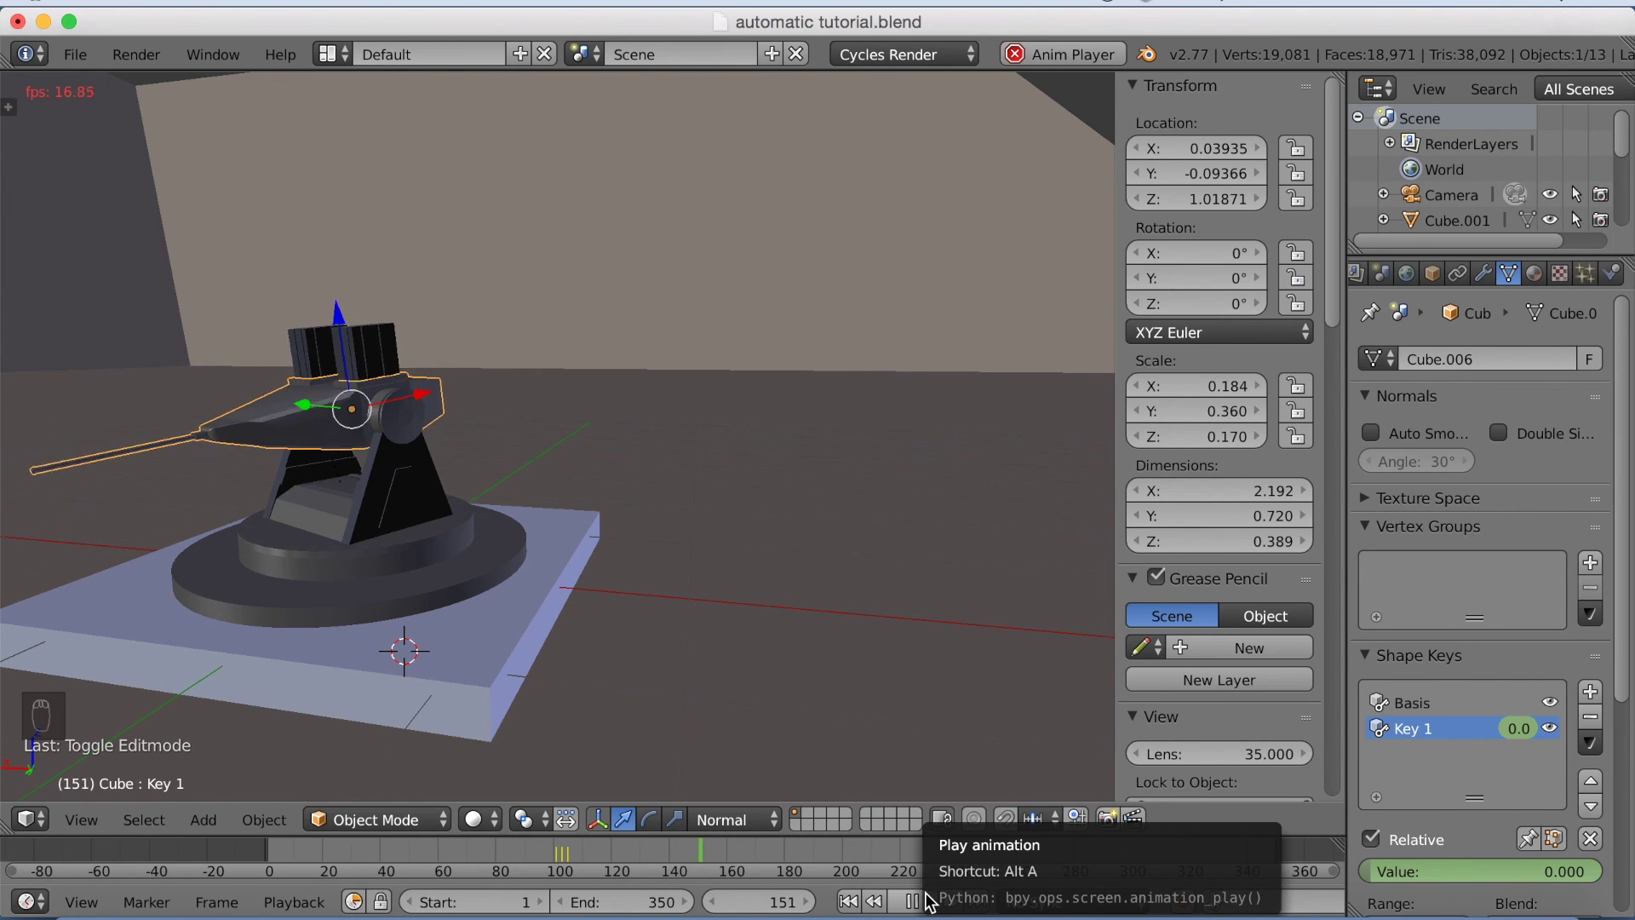
click(913, 903)
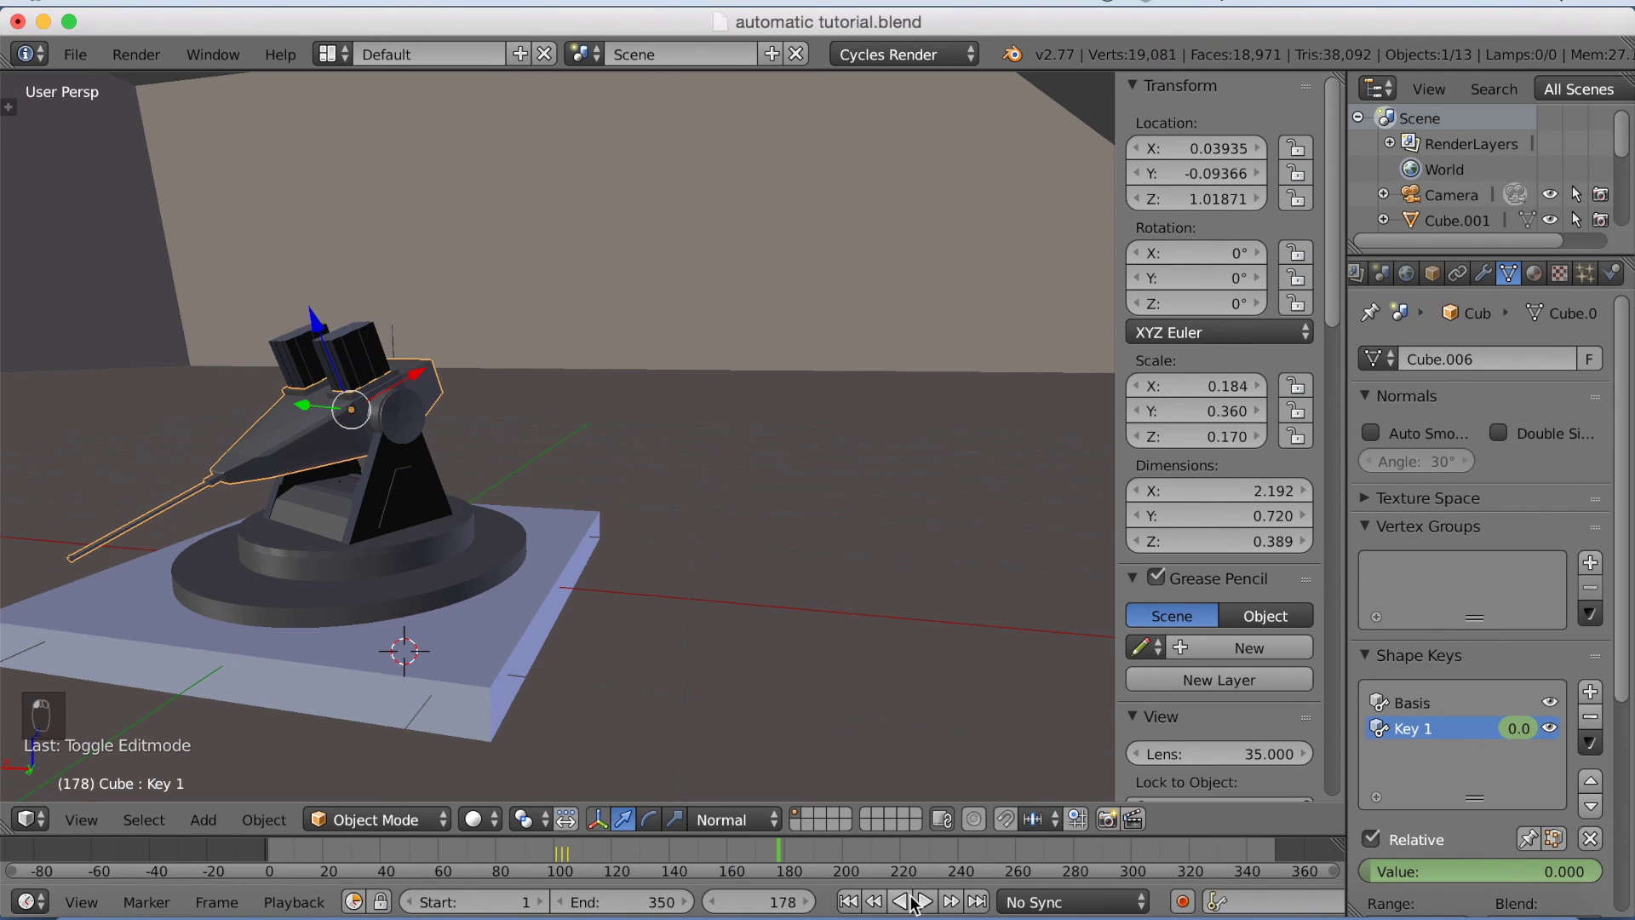
middle_drag(503, 514, 634, 499)
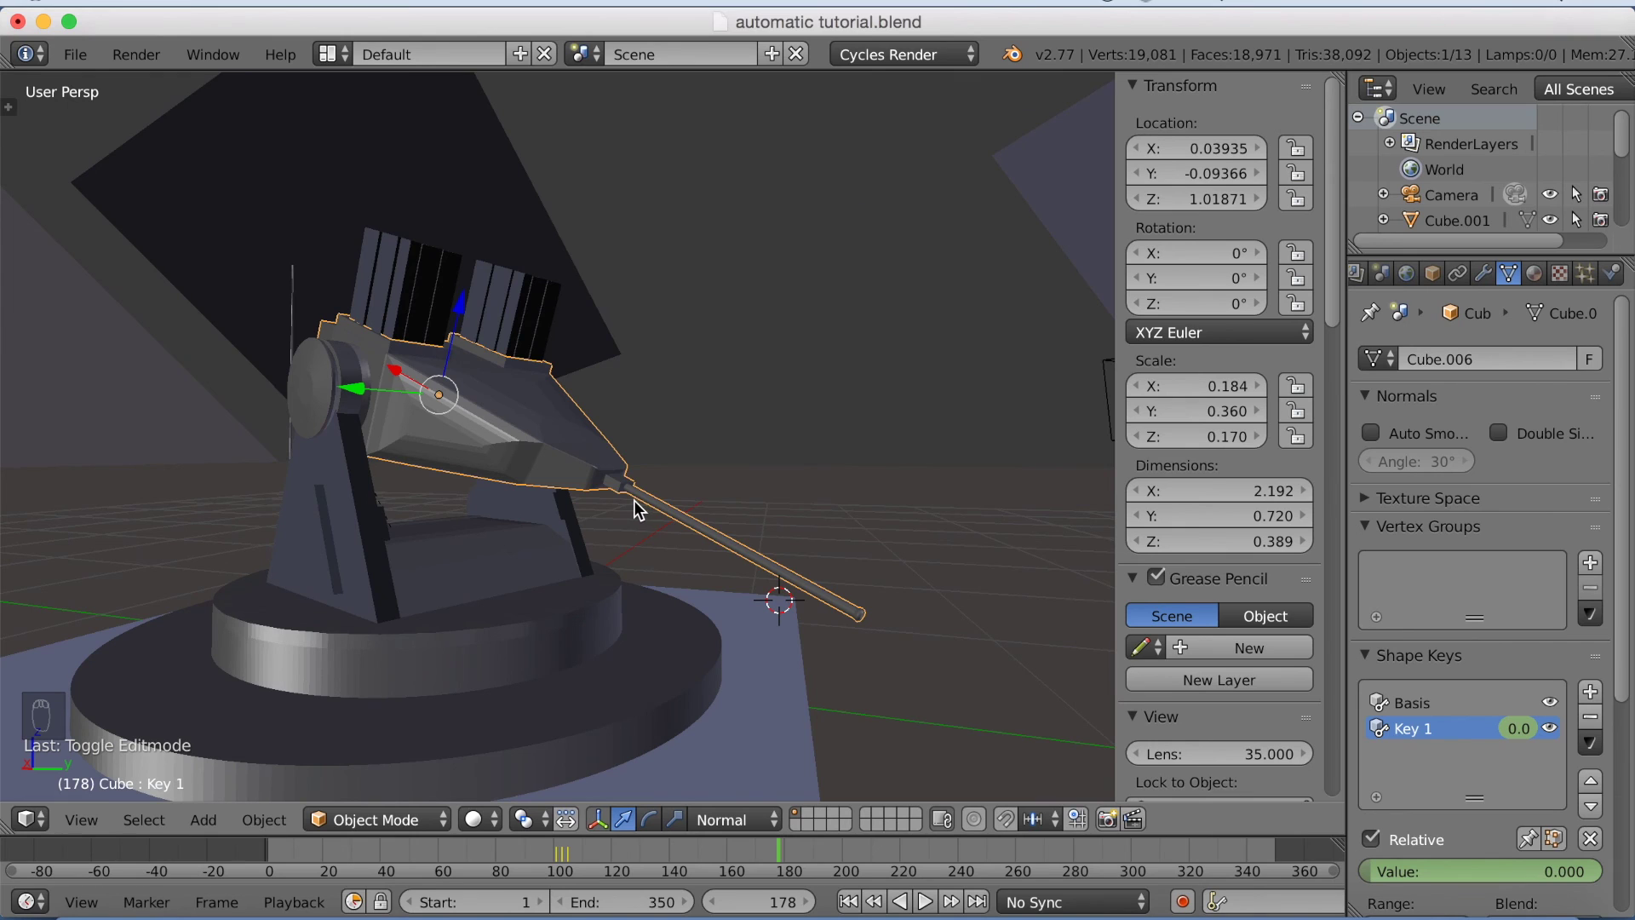
key(KP_0)
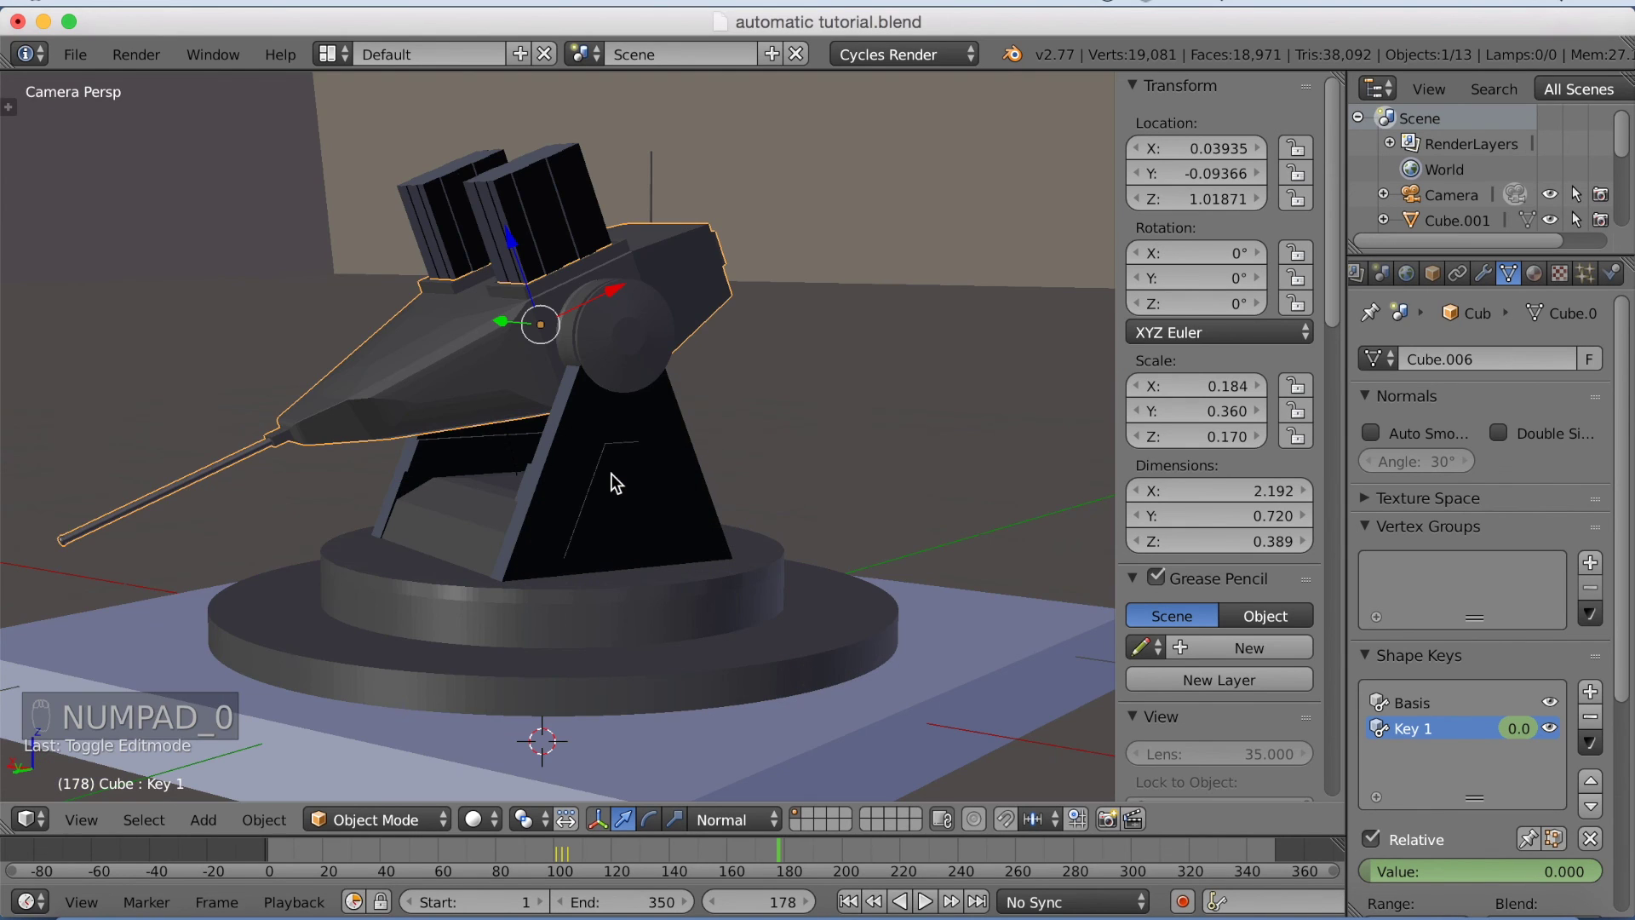